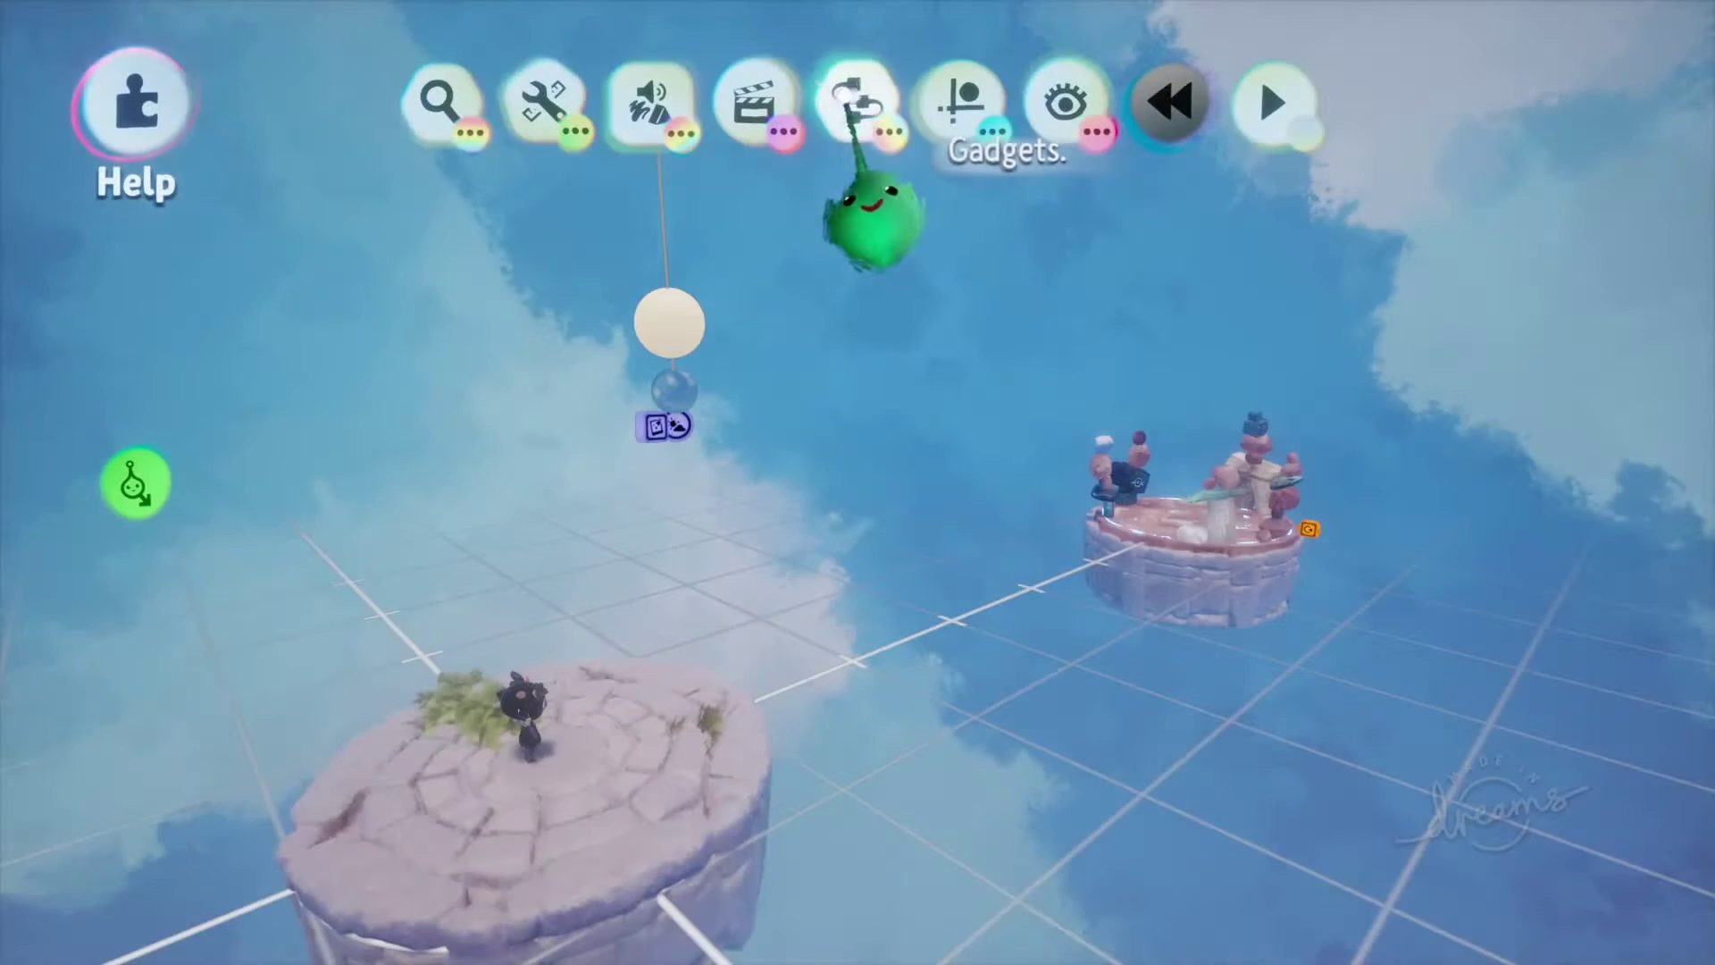
Step: Stamp a Stone Path from the Ancient Times Starter Kit between the two round platforms, turned crosswise and aligned to the grid
left_click(484, 75)
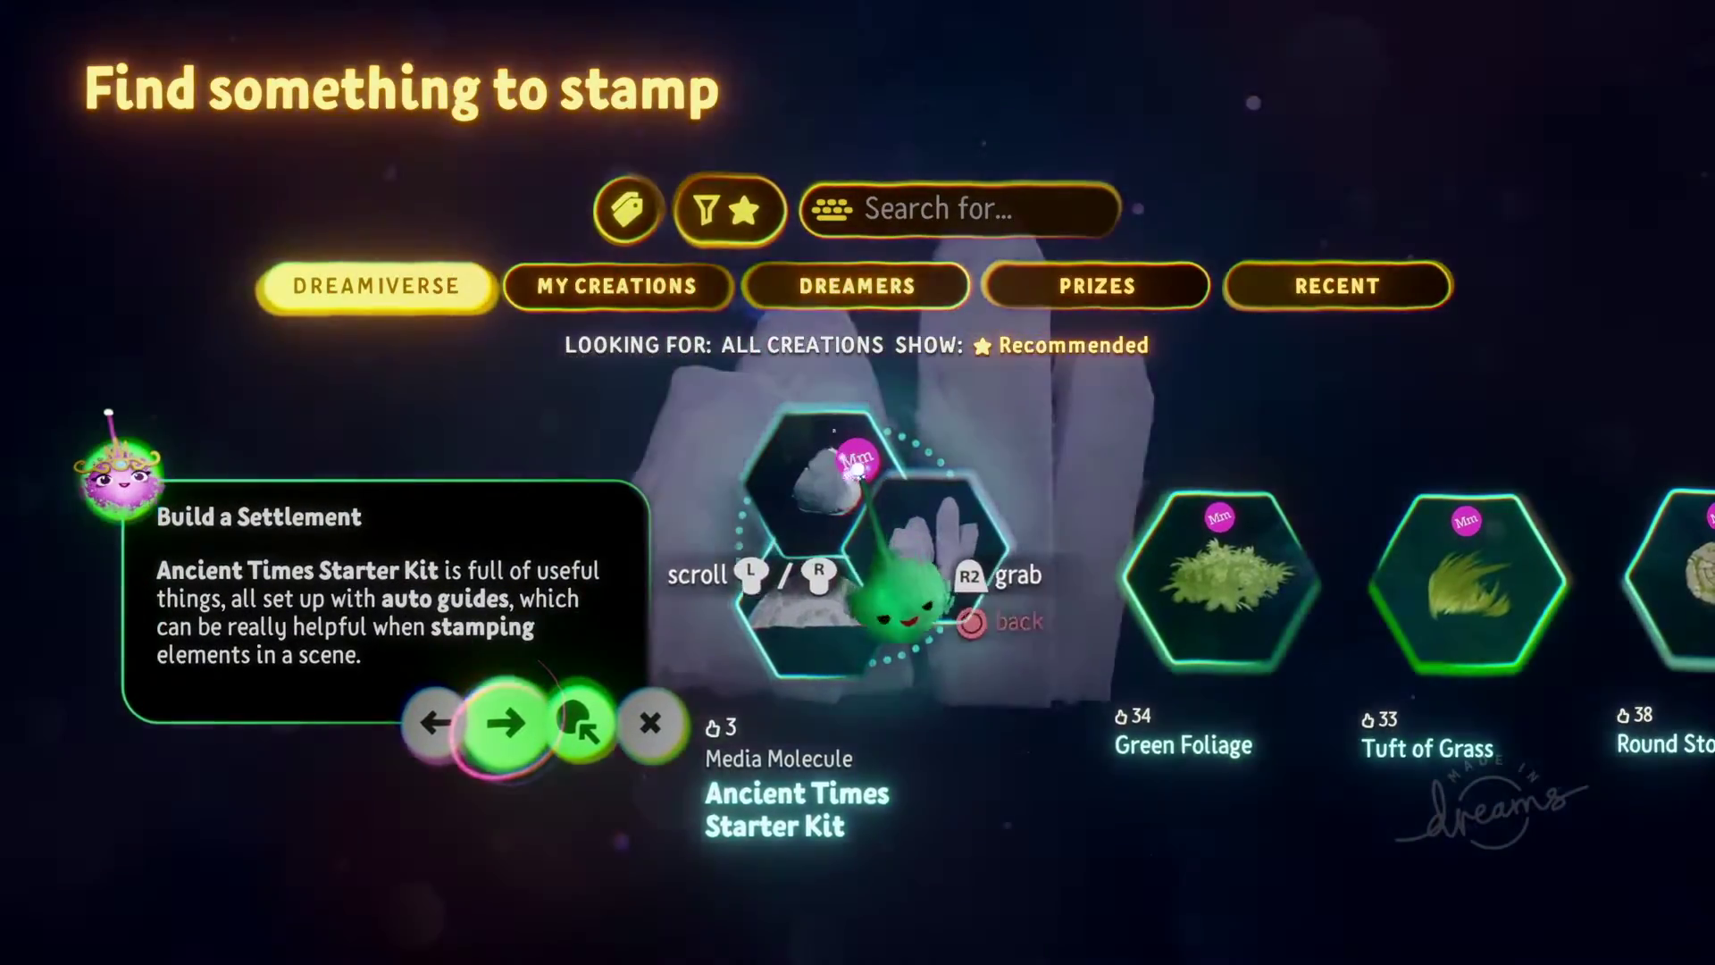
left_click(856, 466)
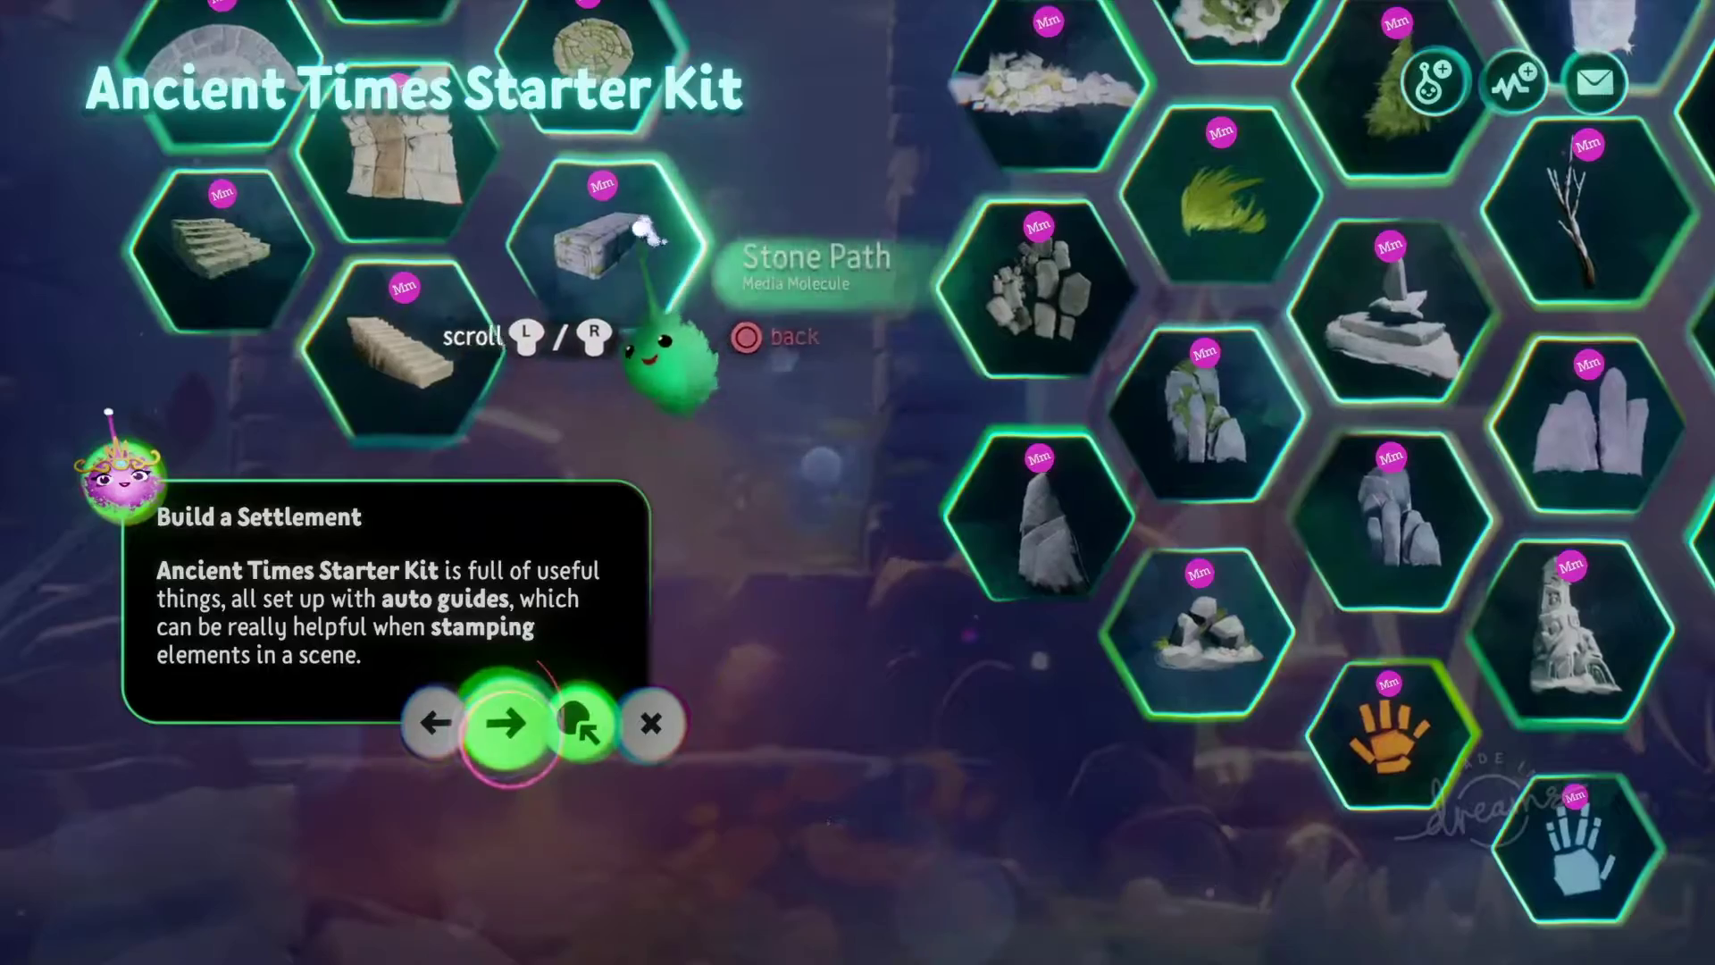
left_click(616, 304)
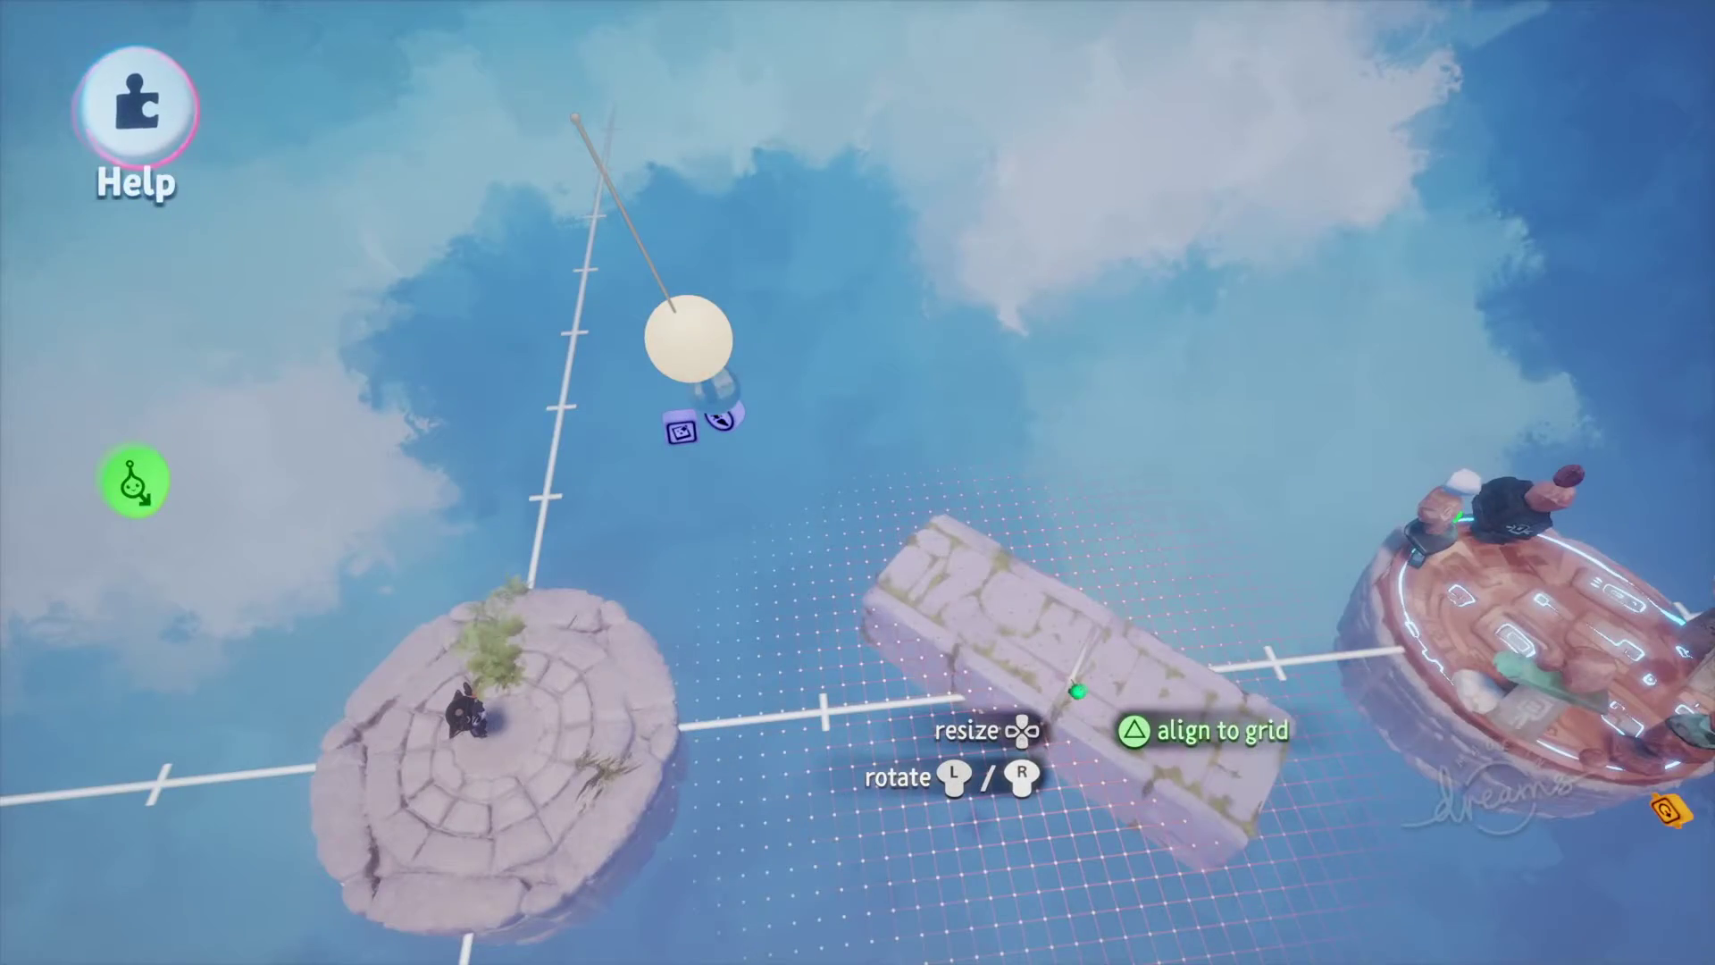
left_click_drag(1077, 691, 1084, 716)
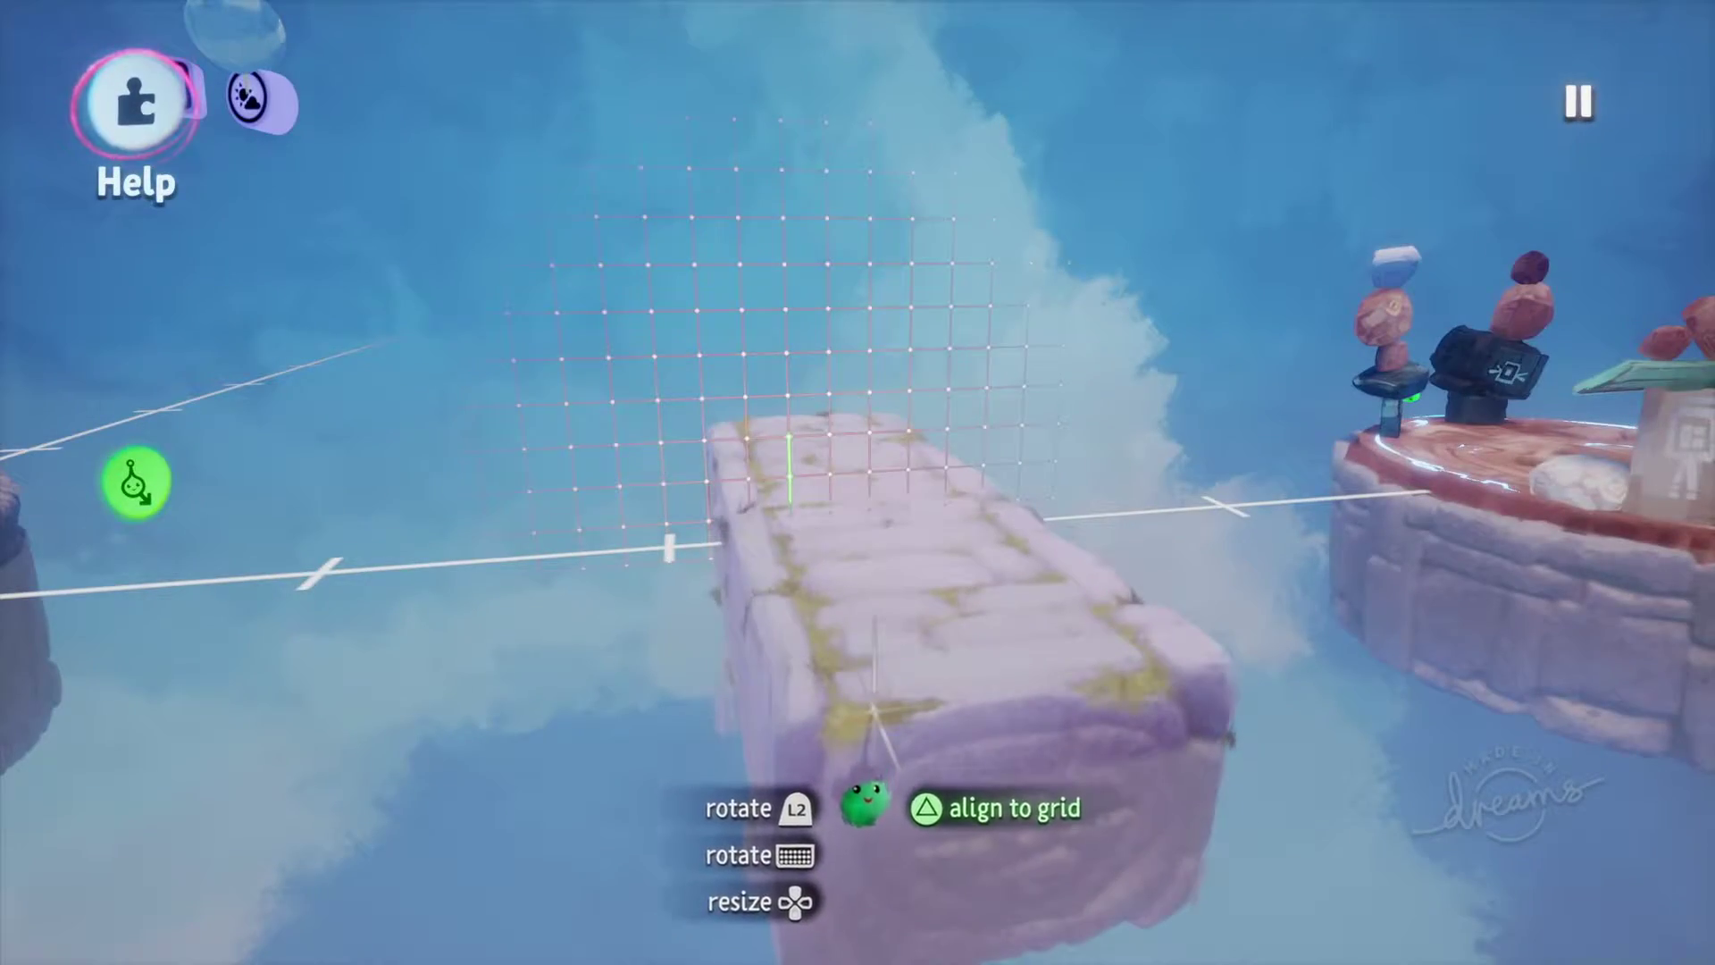
left_click_drag(864, 801, 874, 847)
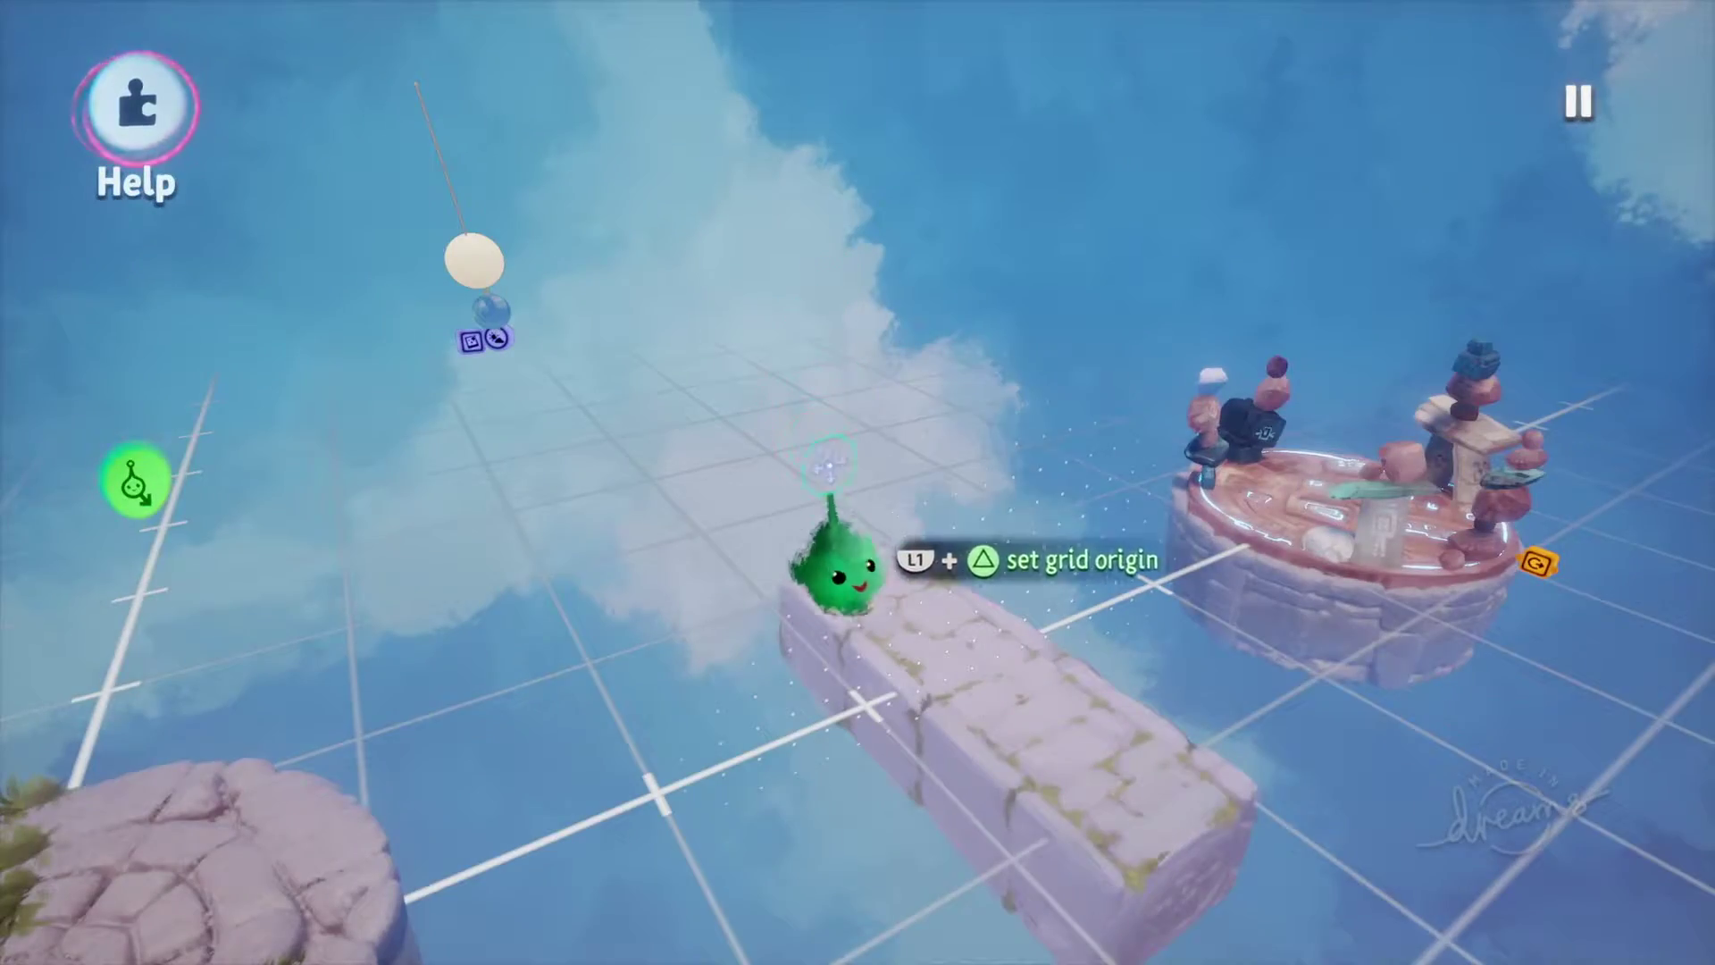
Step: Stamp a Rotator gadget from Movers & Output onto the side of the stone path
key("Escape")
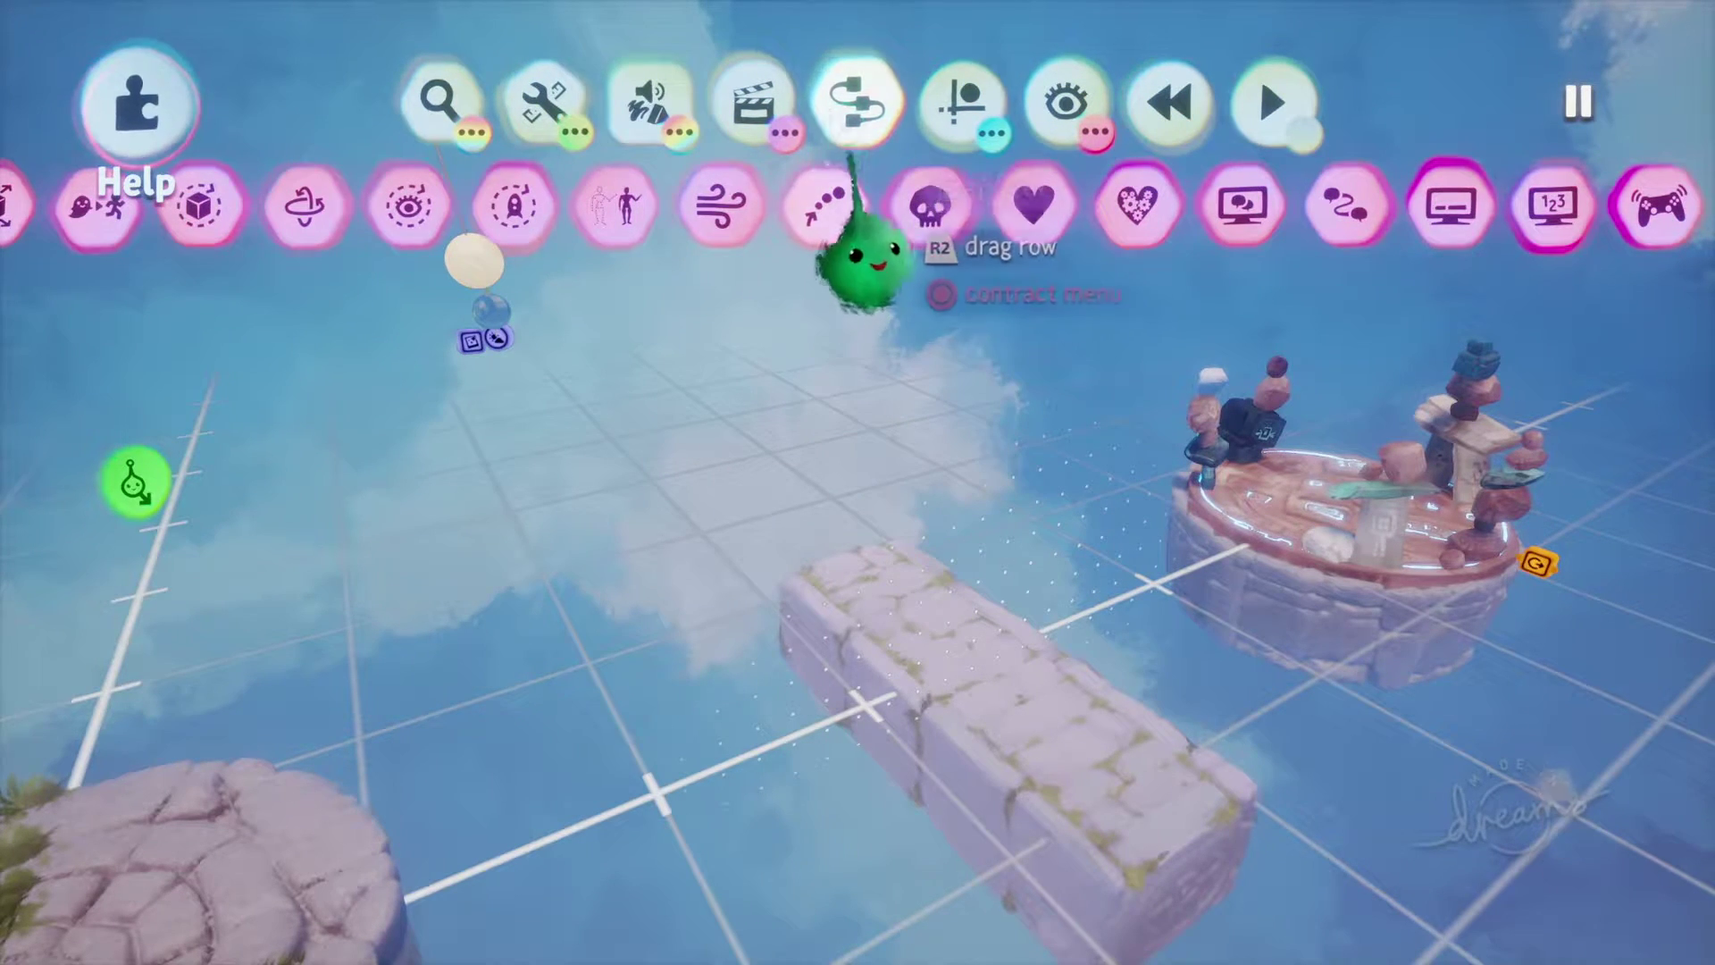
key("Escape")
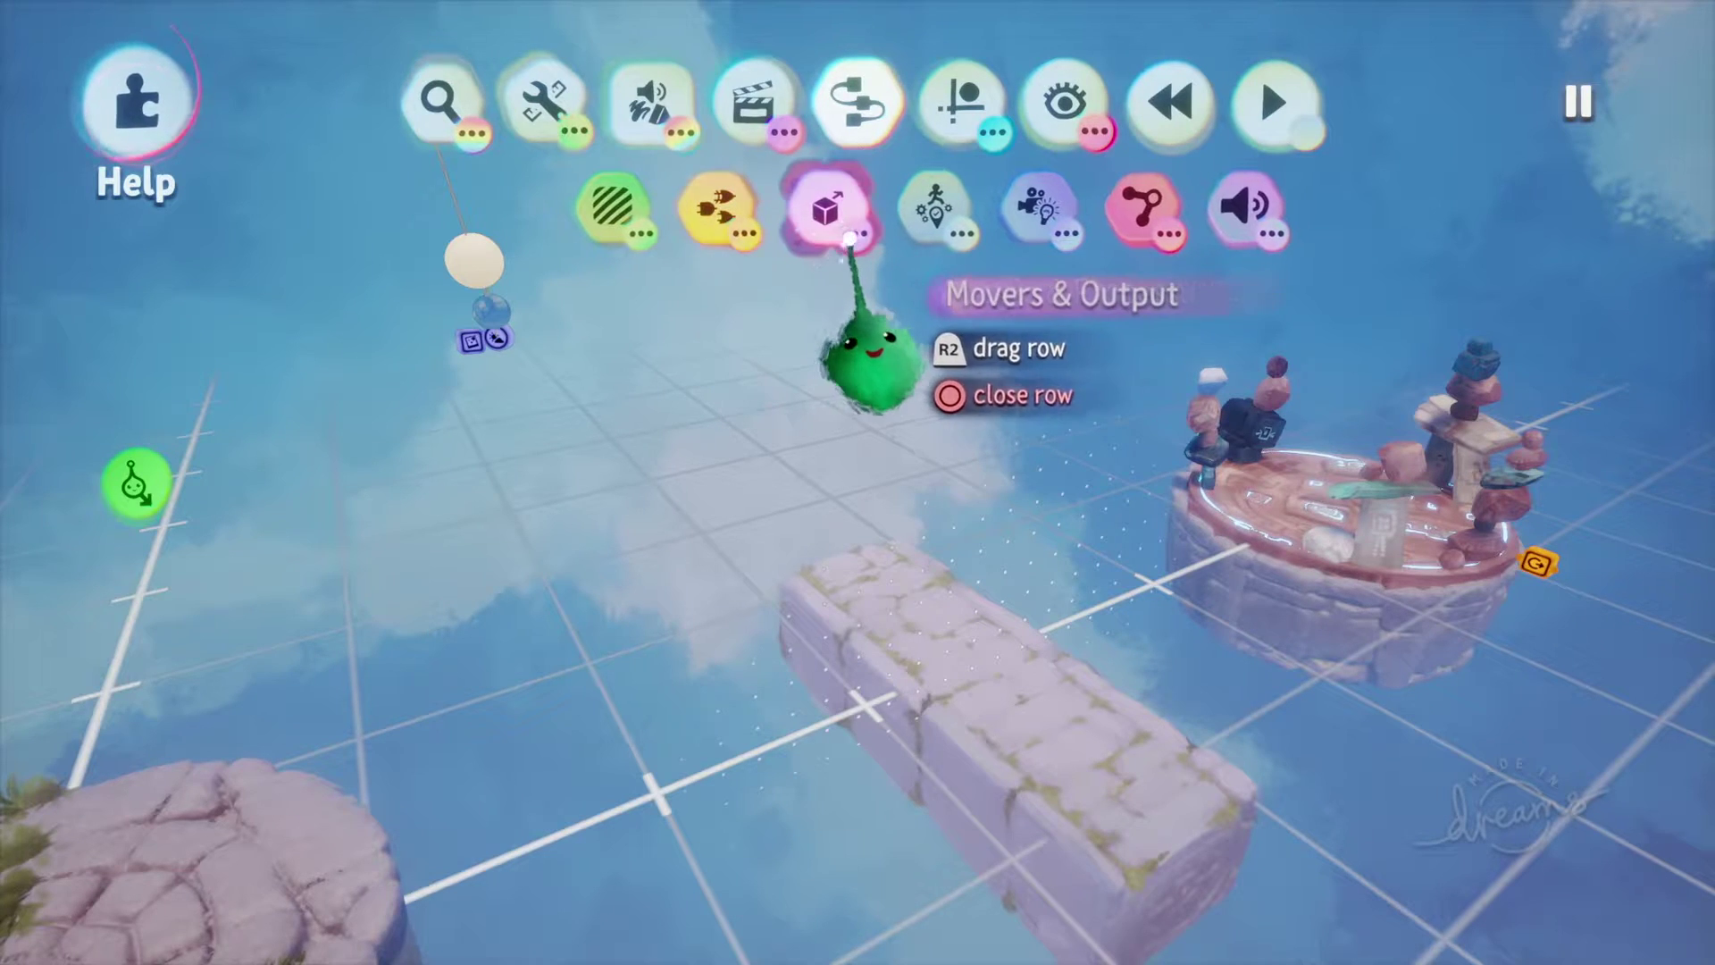
left_click(831, 214)
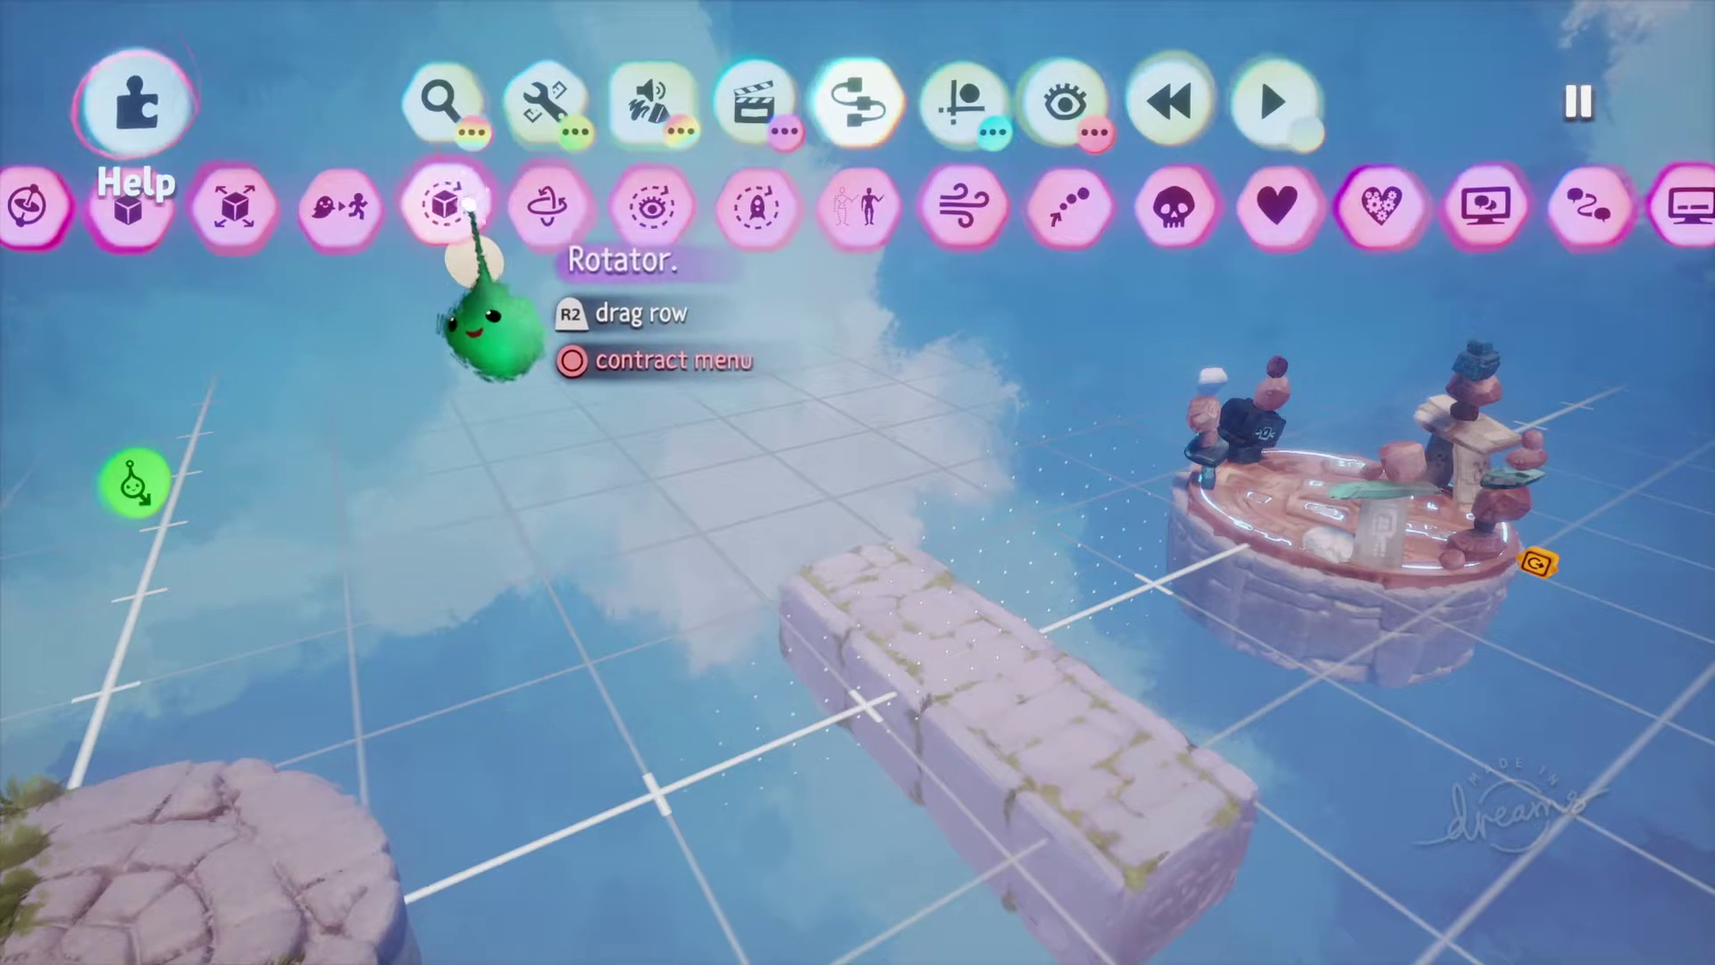
left_click(462, 207)
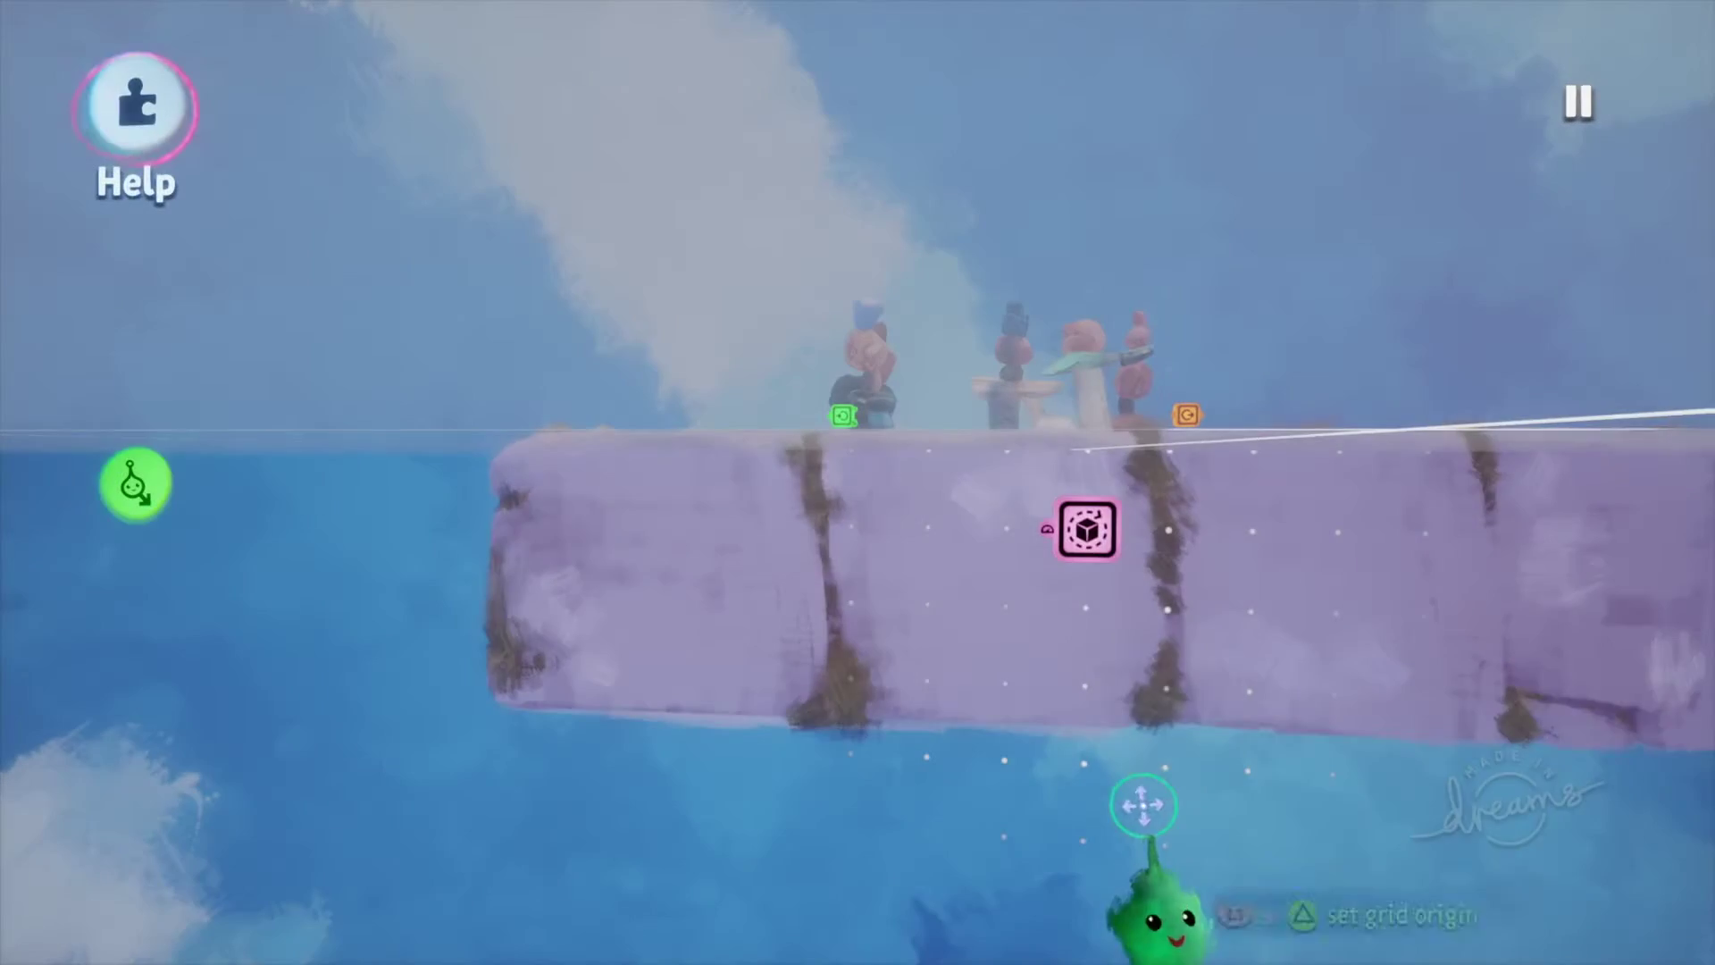
Step: Bring up the Rotator's rotation guide and tilt its axis upright so that the stone path turns horizontally
left_click(1081, 532)
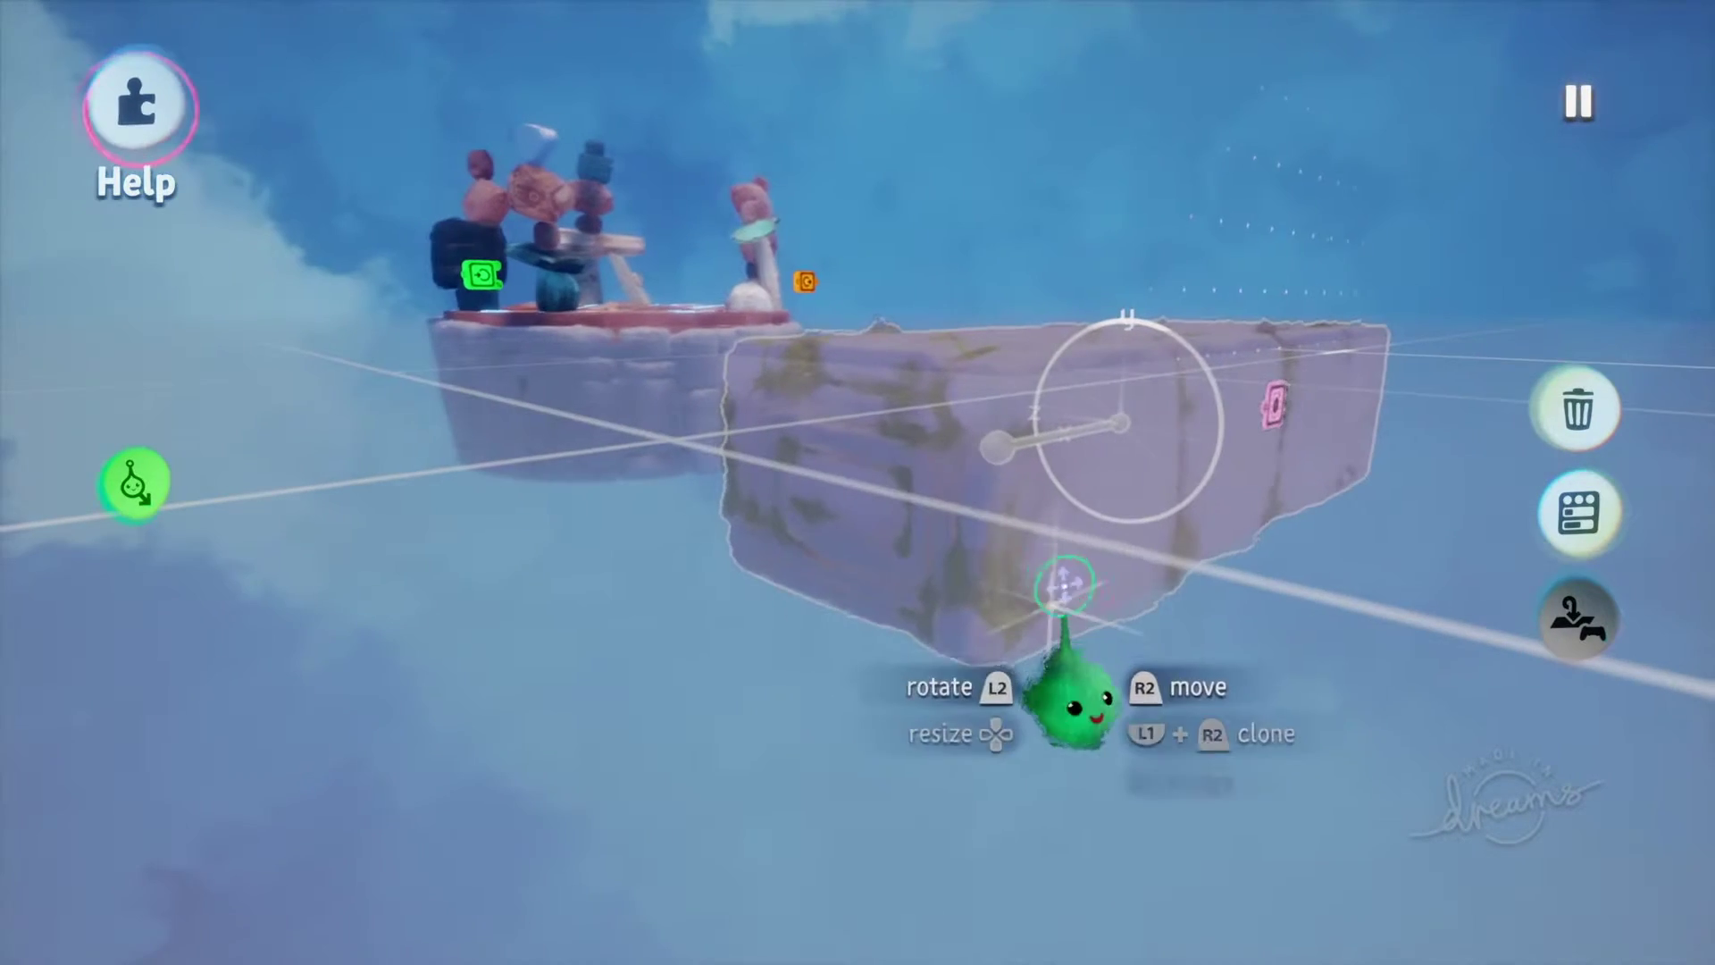
left_click_drag(978, 438, 996, 447)
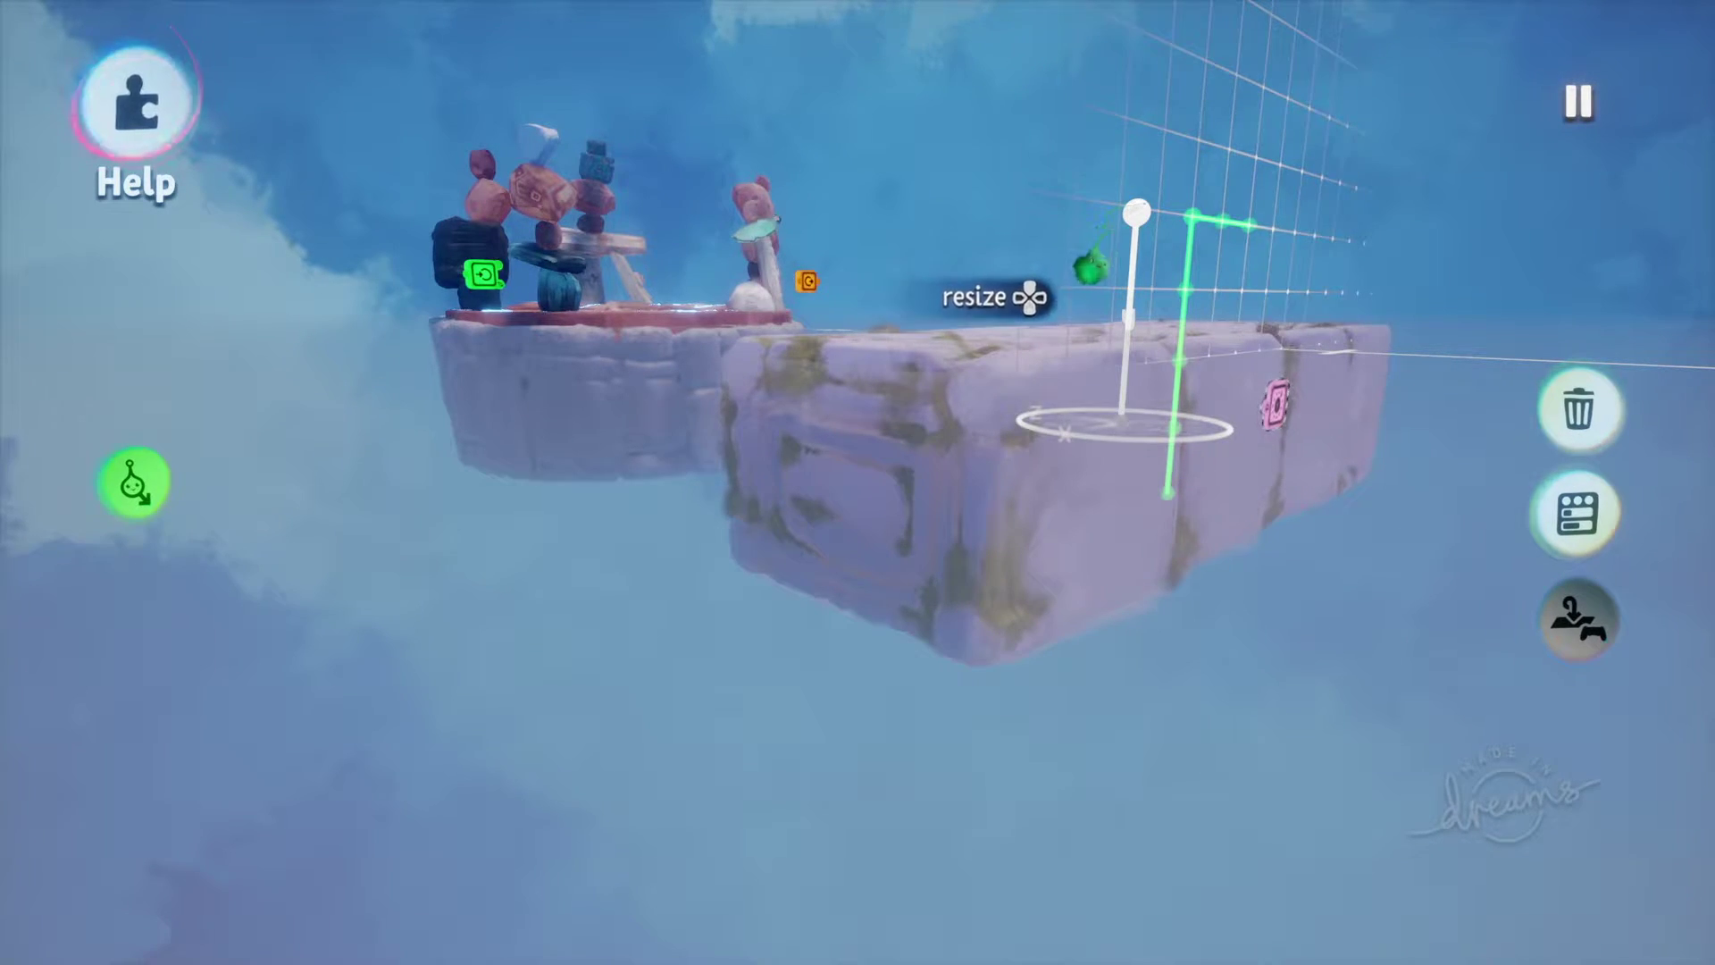
Step: Stamp a Hexagonal Block from the Ancient Times Starter Kit on the round platform beside the character
middle_click_drag(1064, 425, 1076, 536)
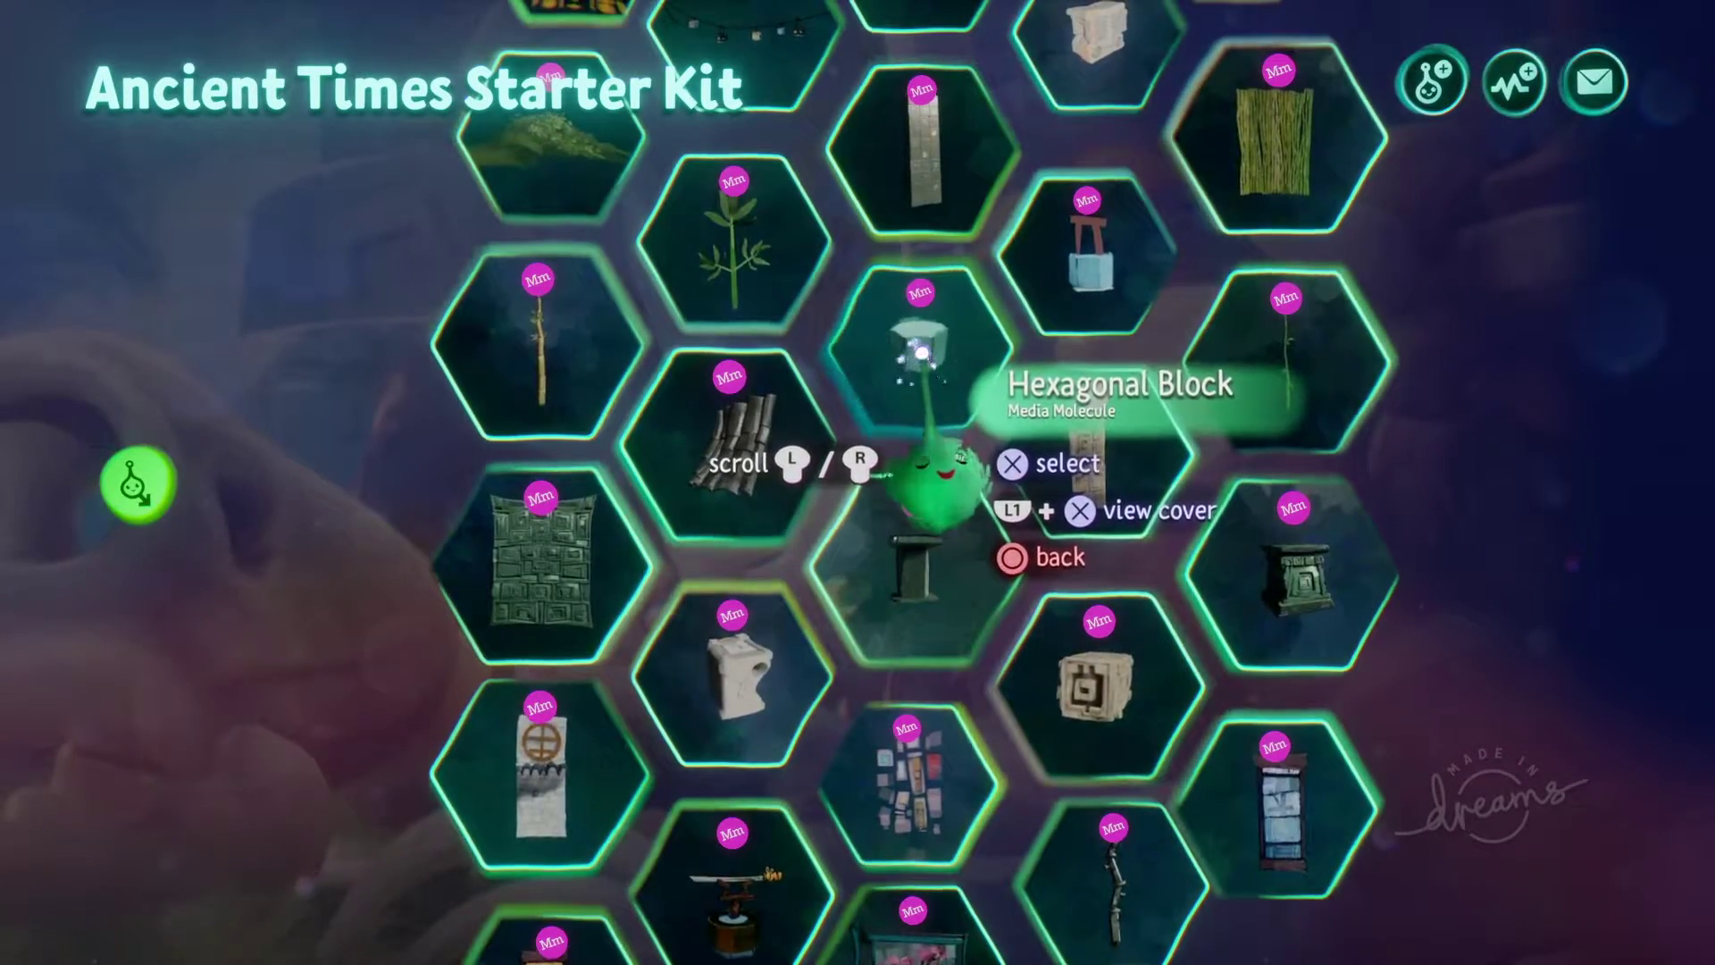
left_click(933, 473)
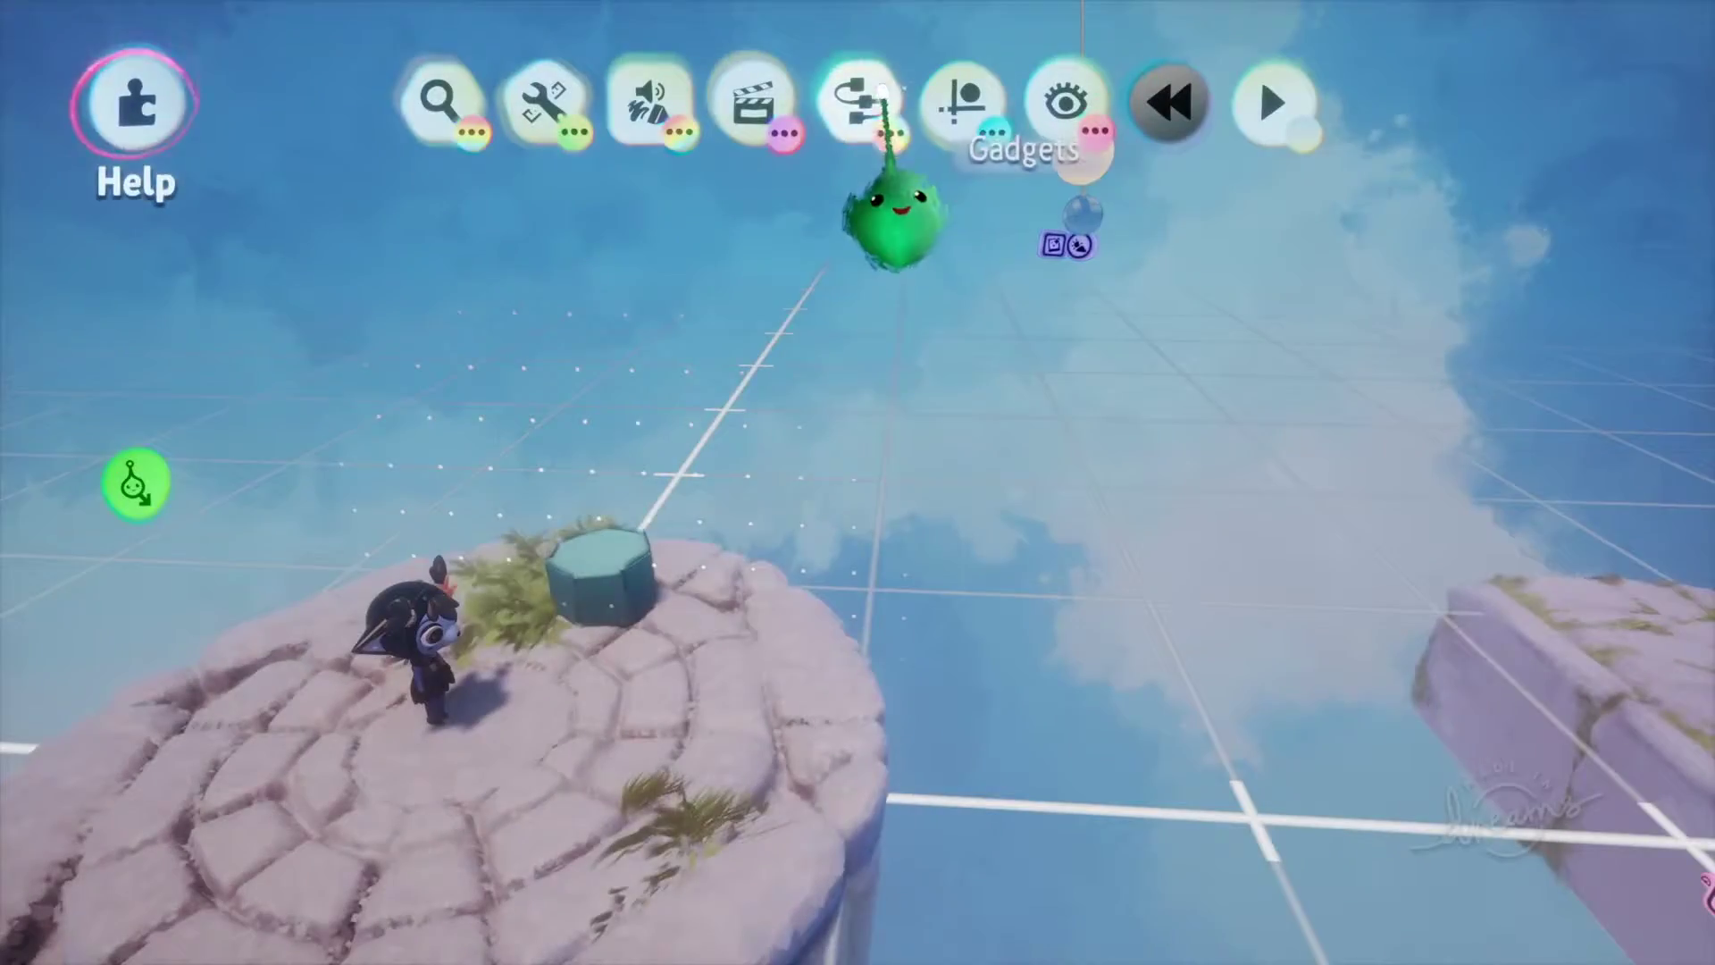
Step: Stamp a Microchip gadget in the air above the round platform with the Hexagonal Block and open its canvas
left_click(853, 100)
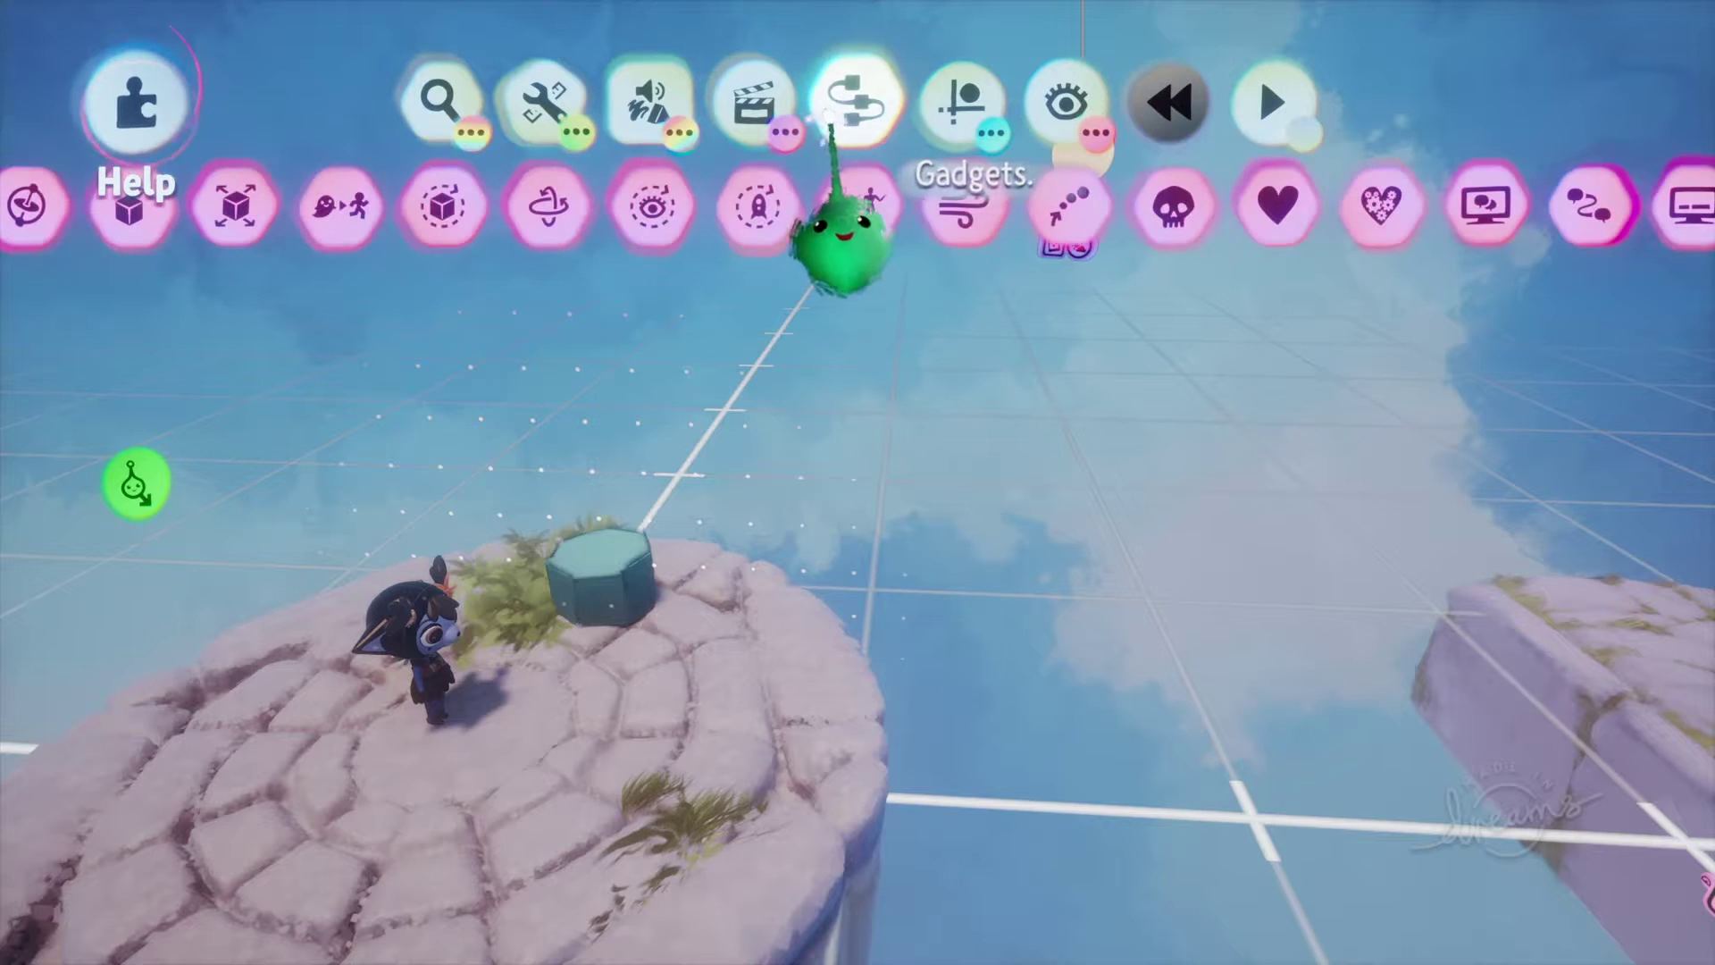
key("Escape")
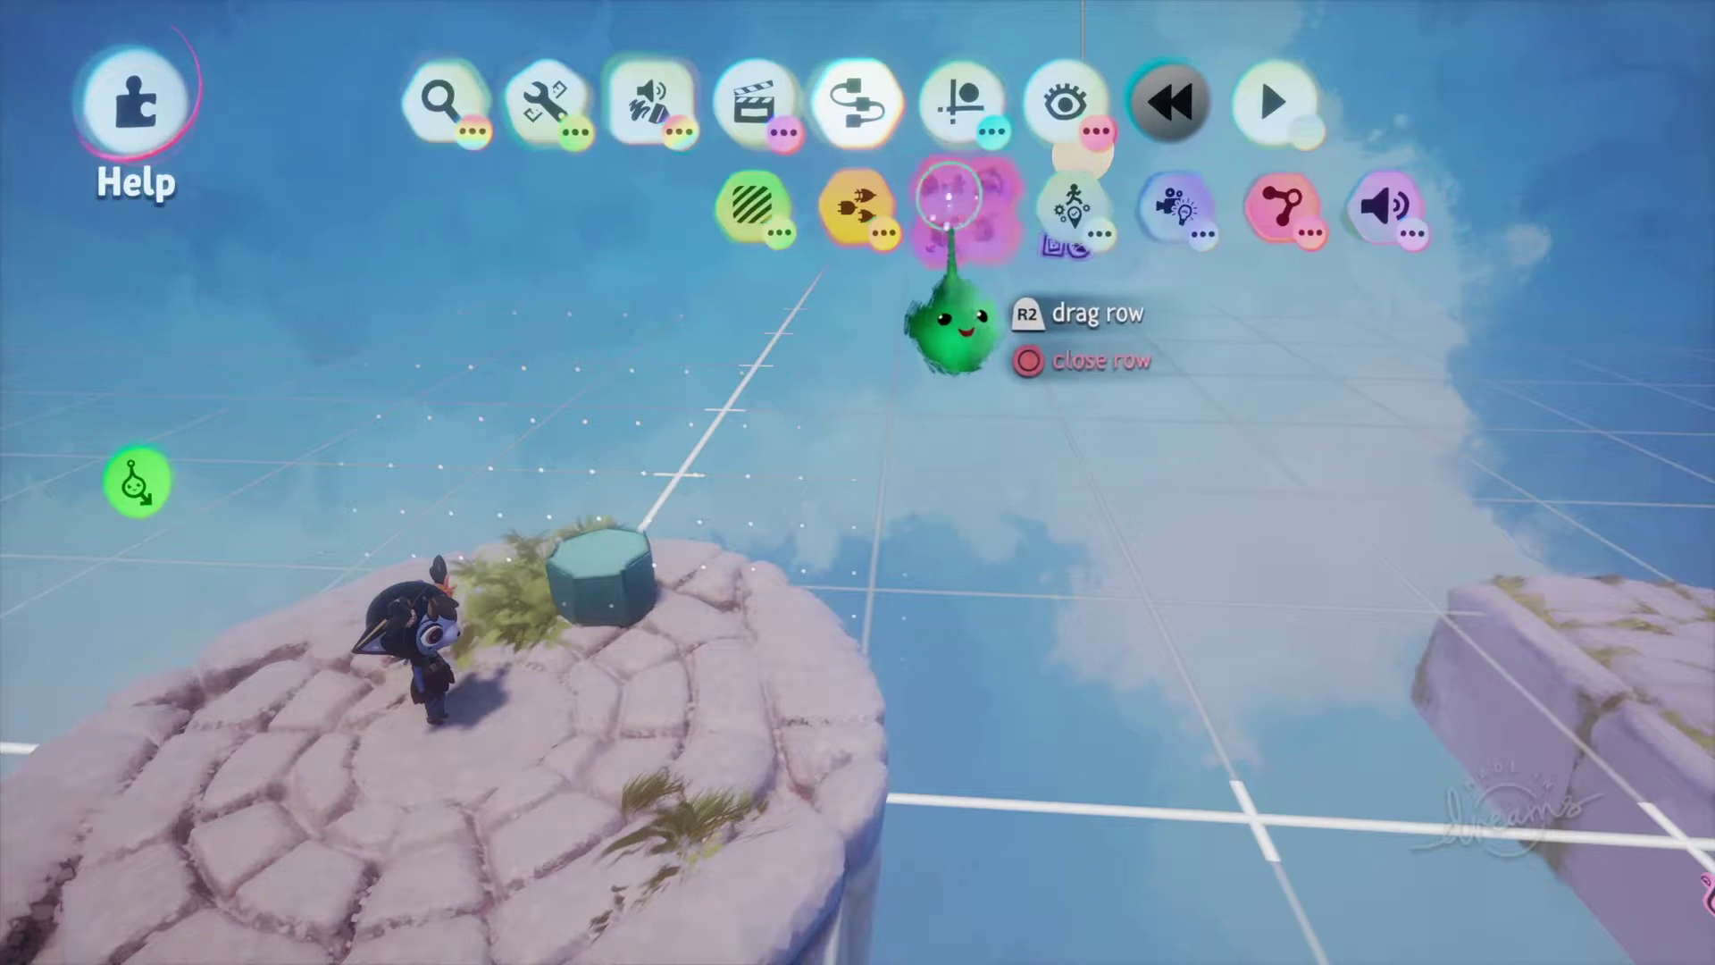
left_click(887, 185)
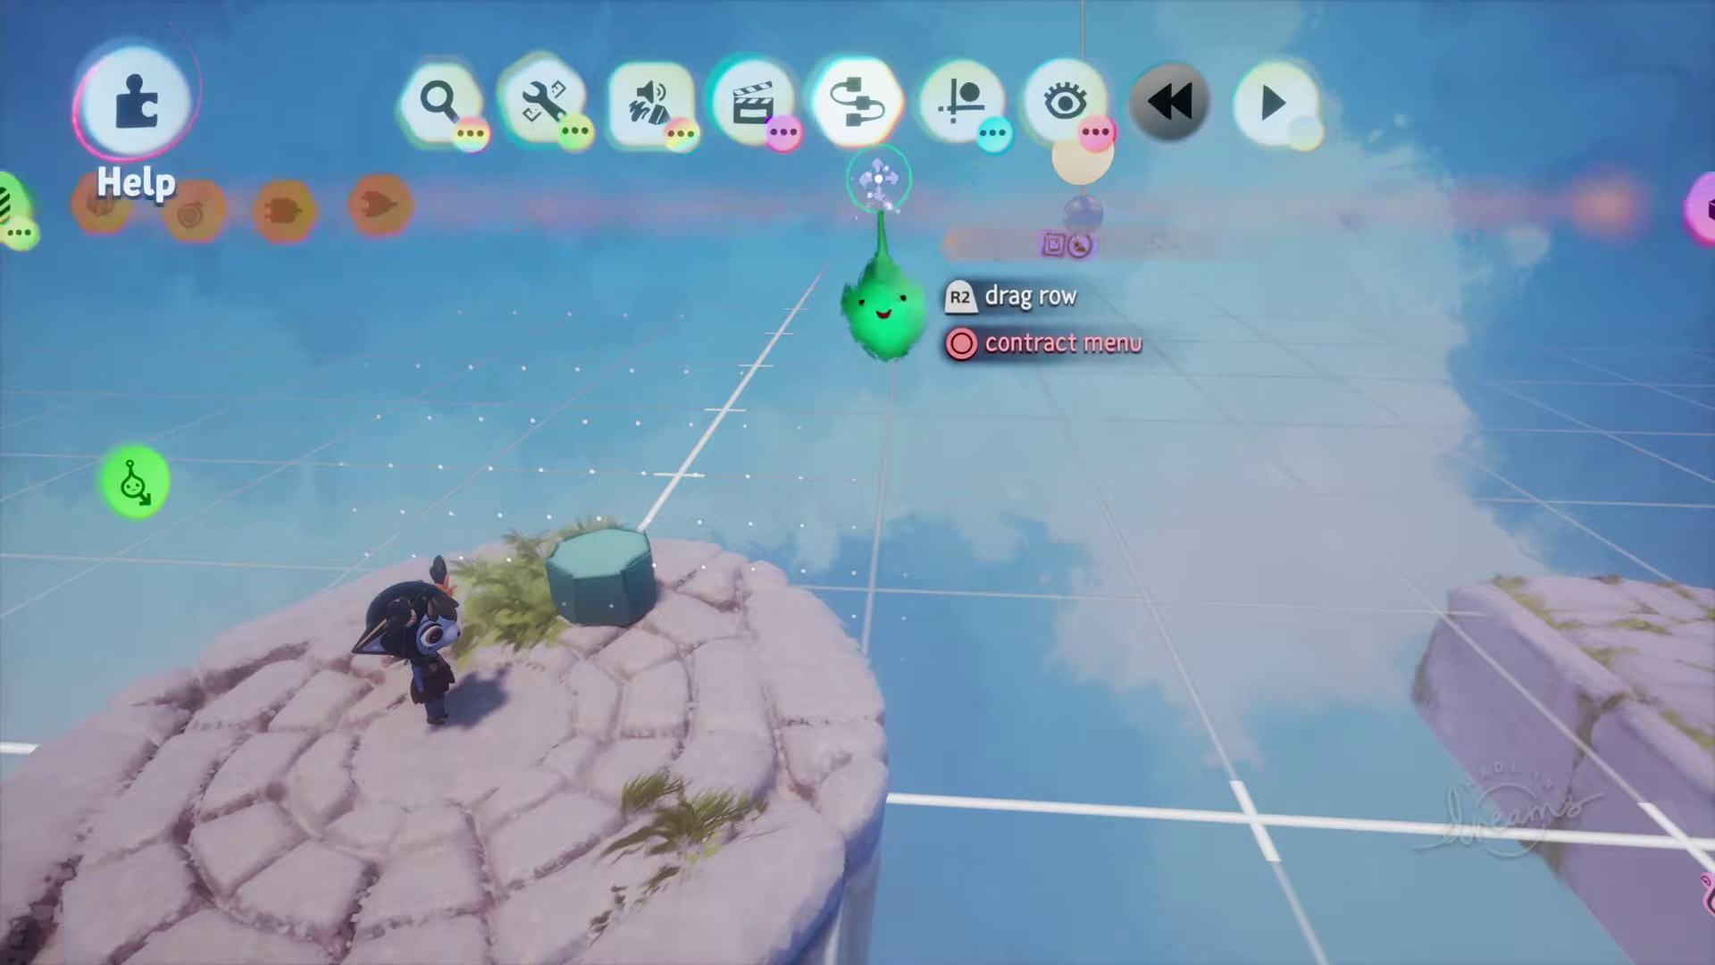
left_click(1162, 212)
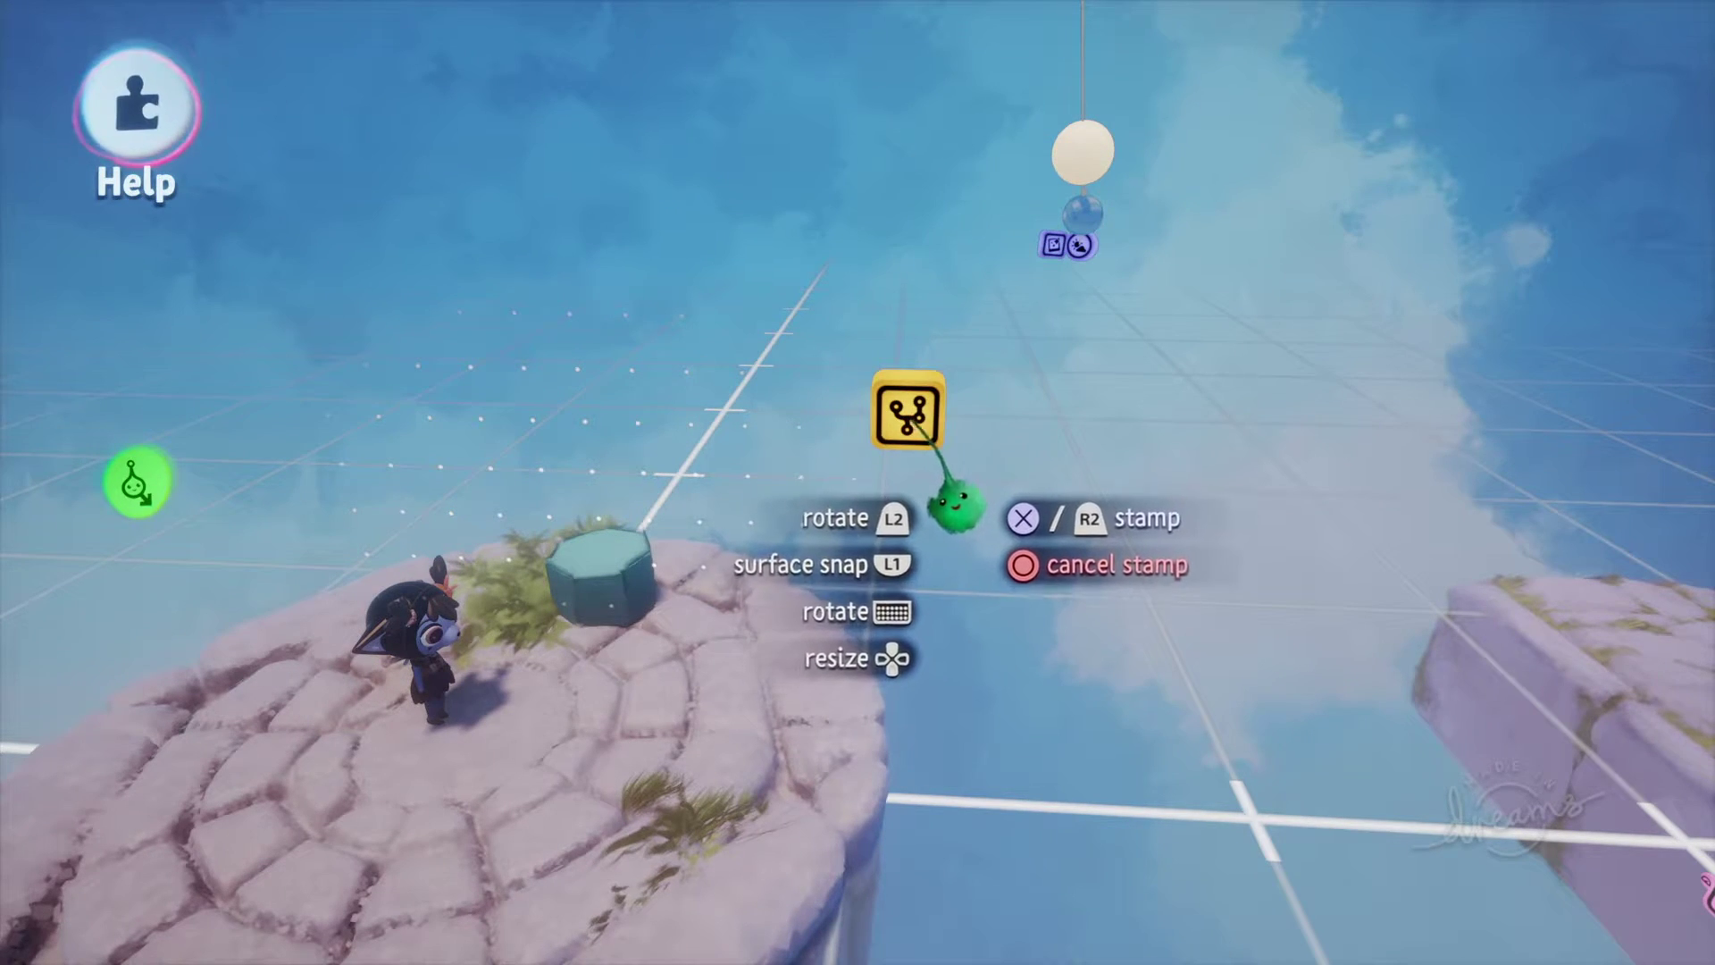
scroll(956, 504, "up", 2)
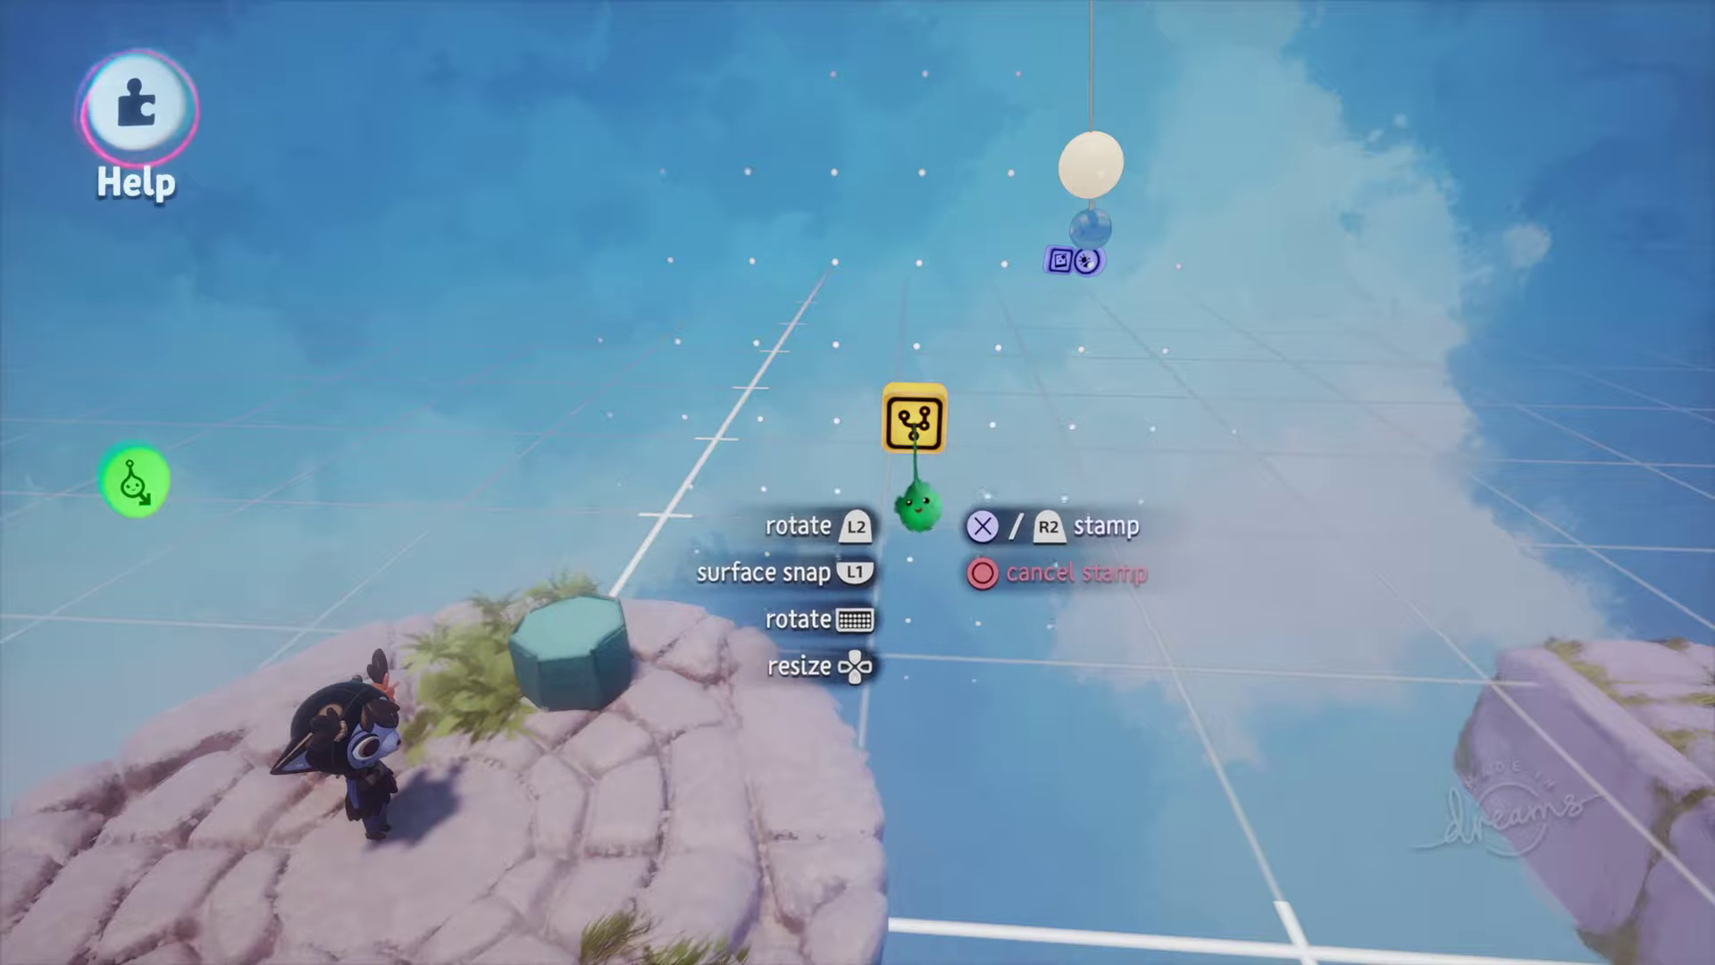
left_click(945, 534)
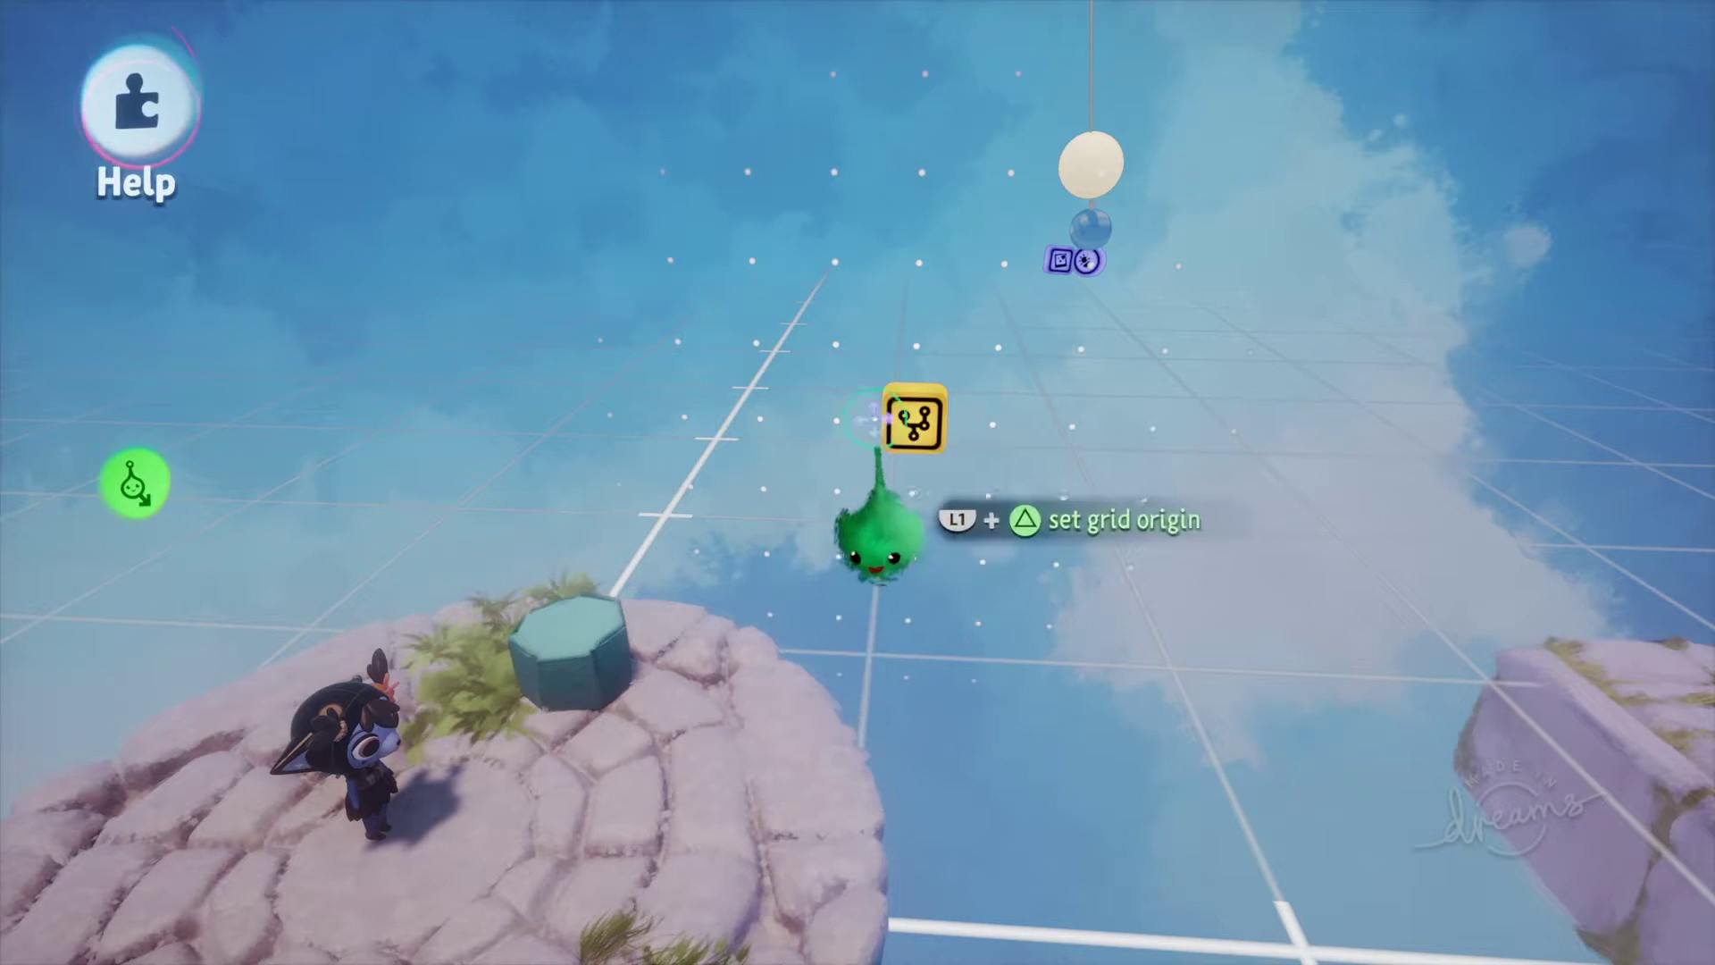
left_click(929, 445)
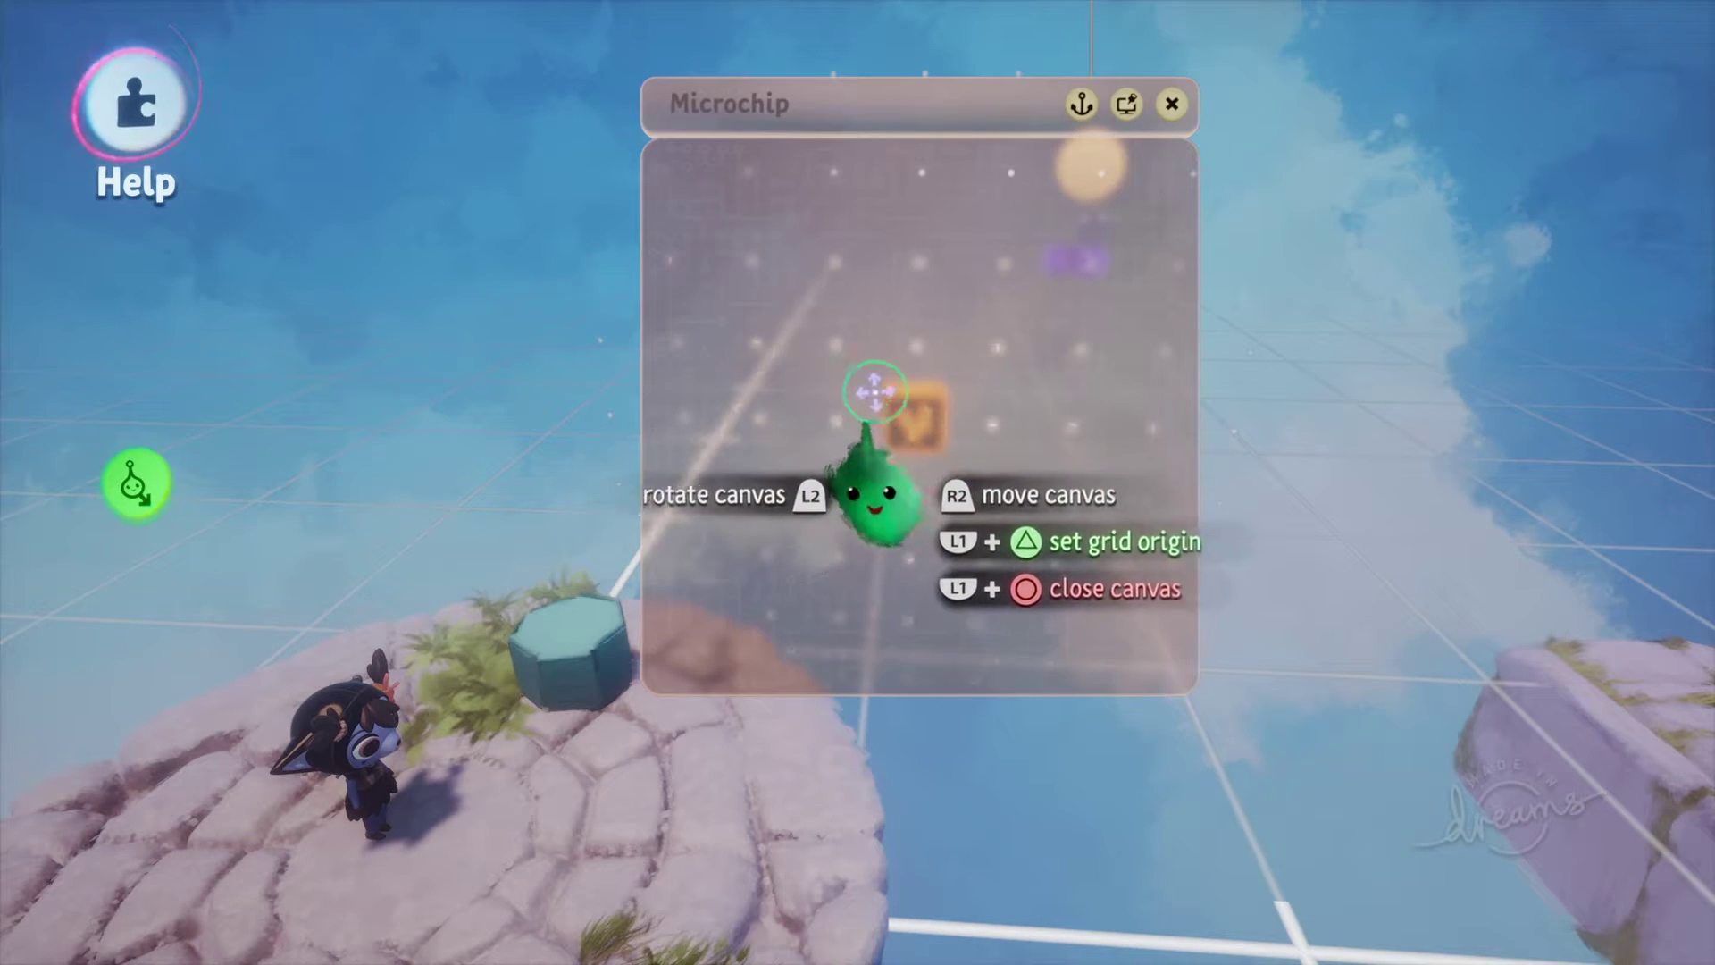
Step: Add a Trigger Zone gadget to the Microchip's canvas
key("square")
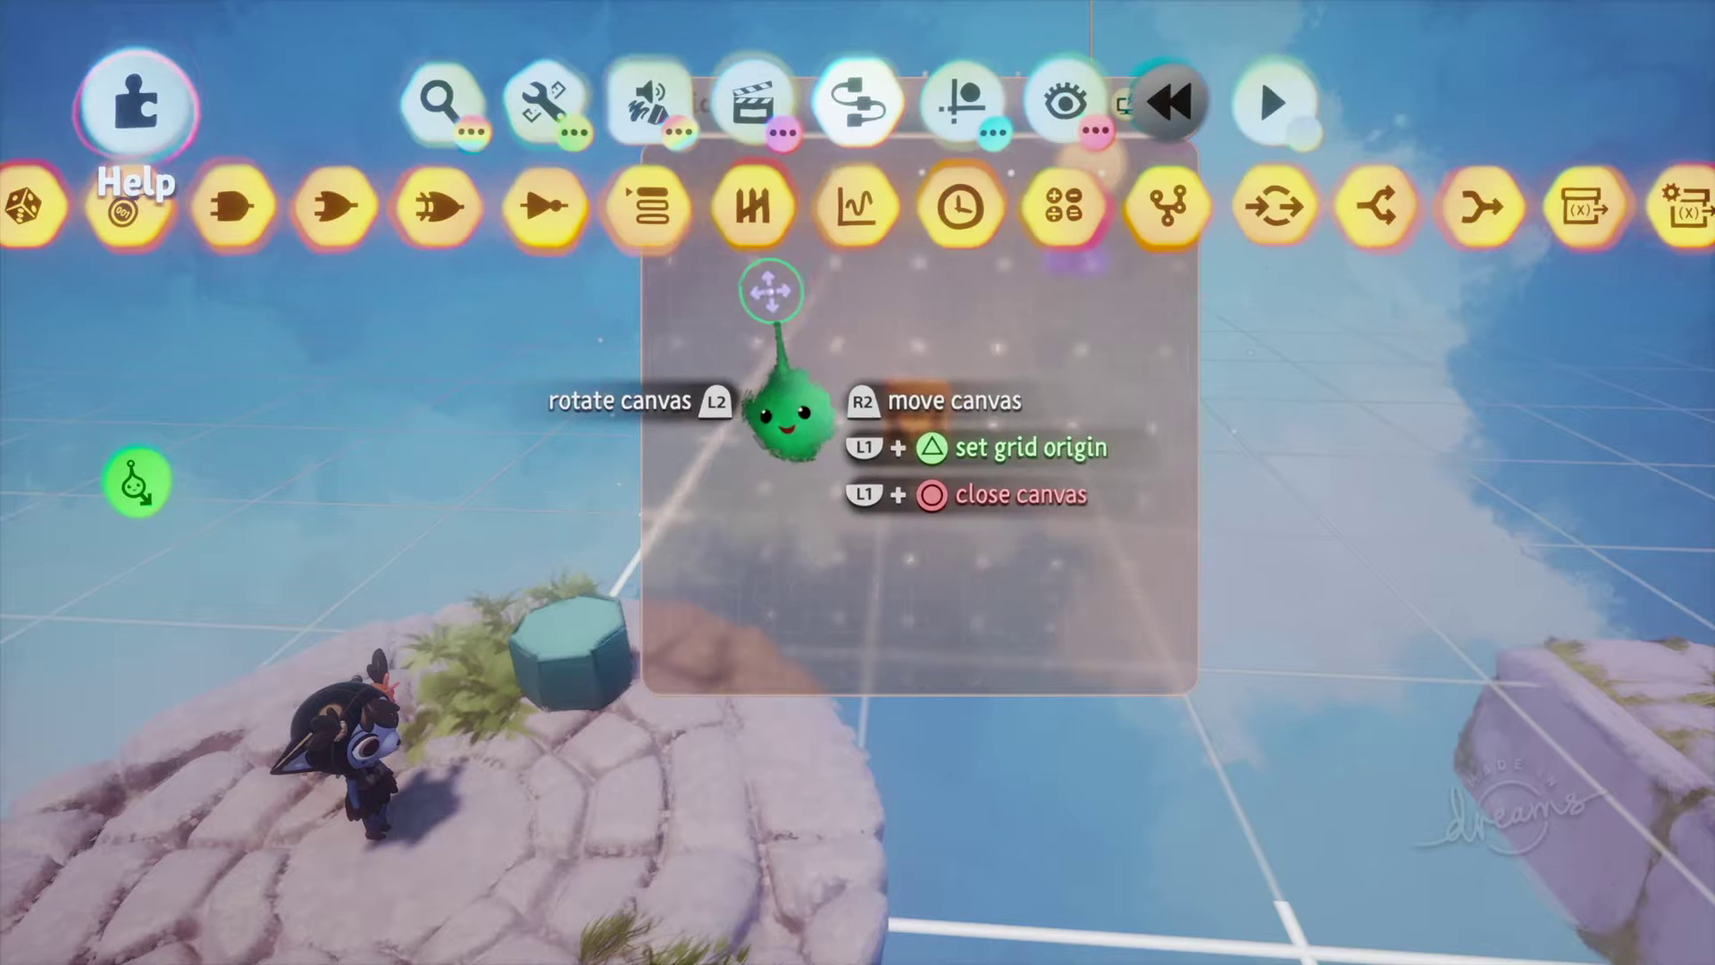
key("circle")
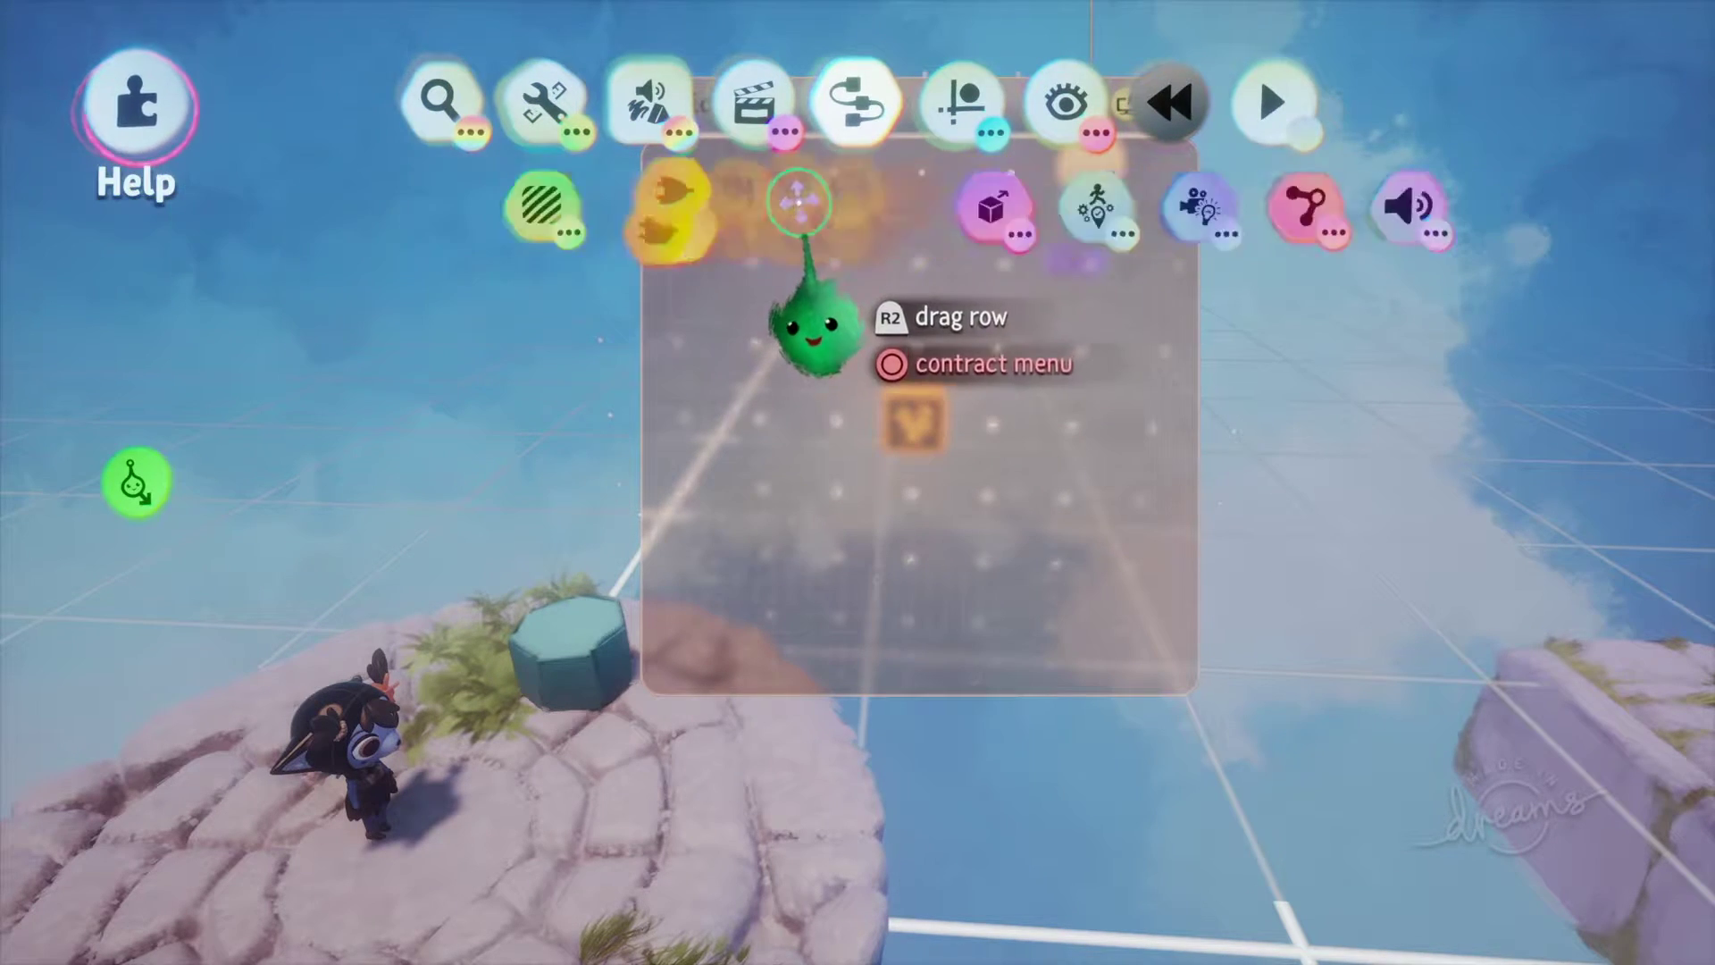
left_click(637, 204)
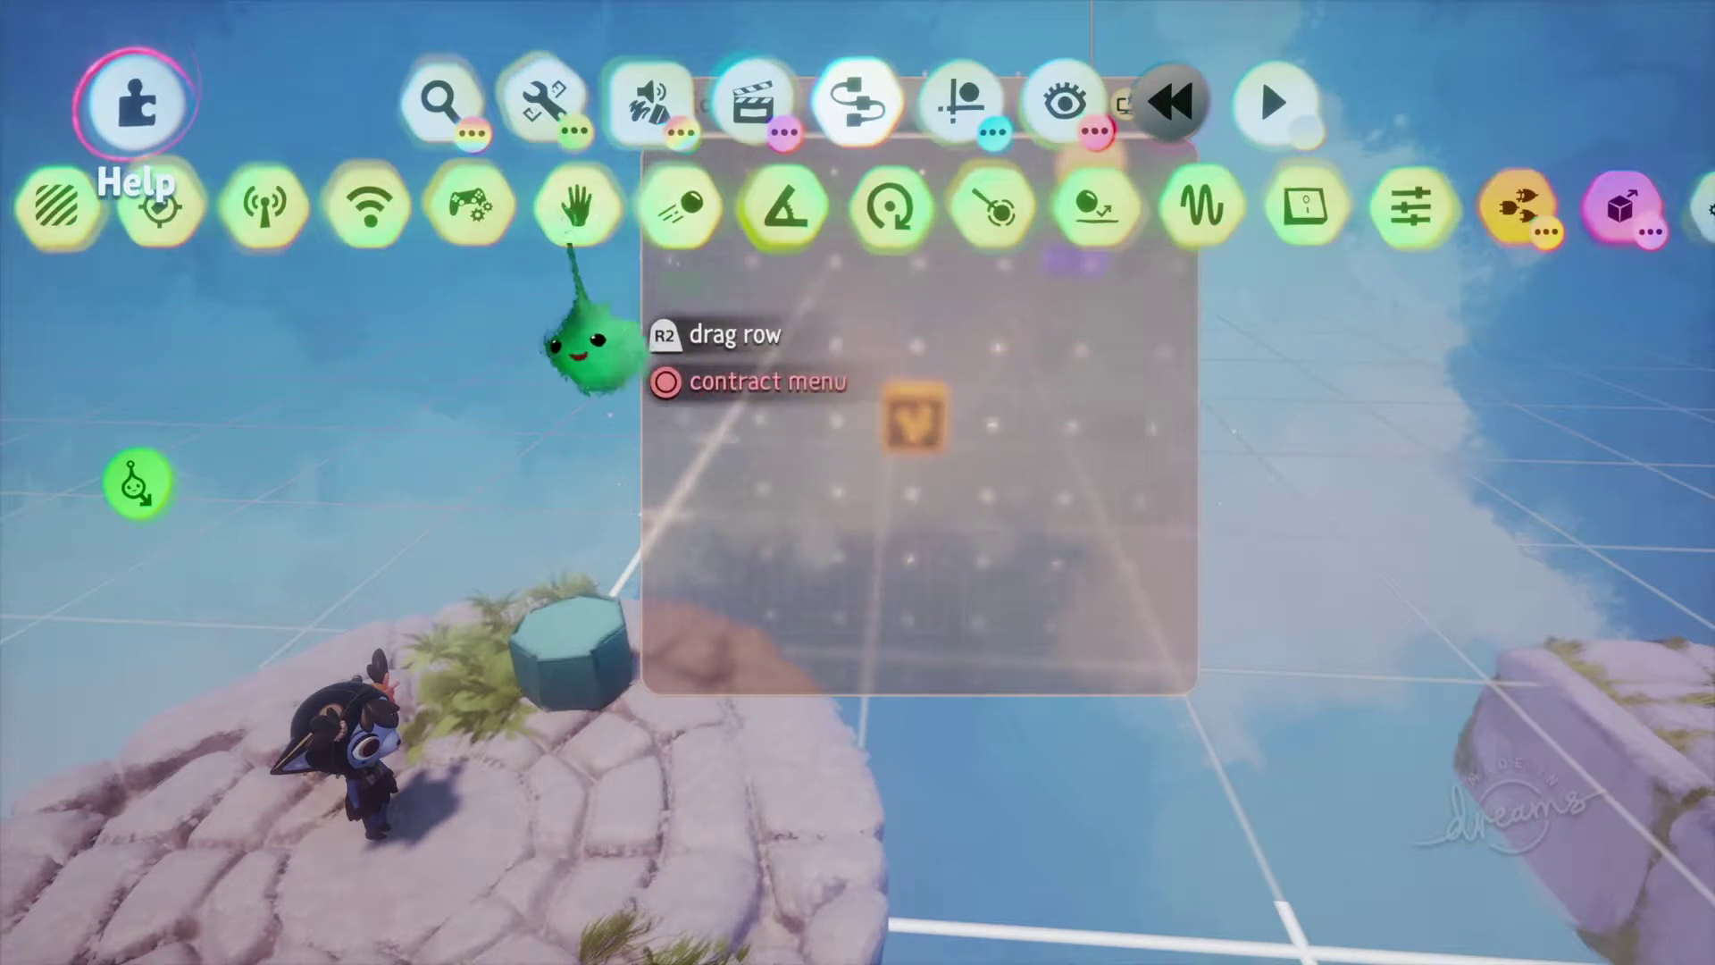
left_click(55, 205)
left_click(838, 407)
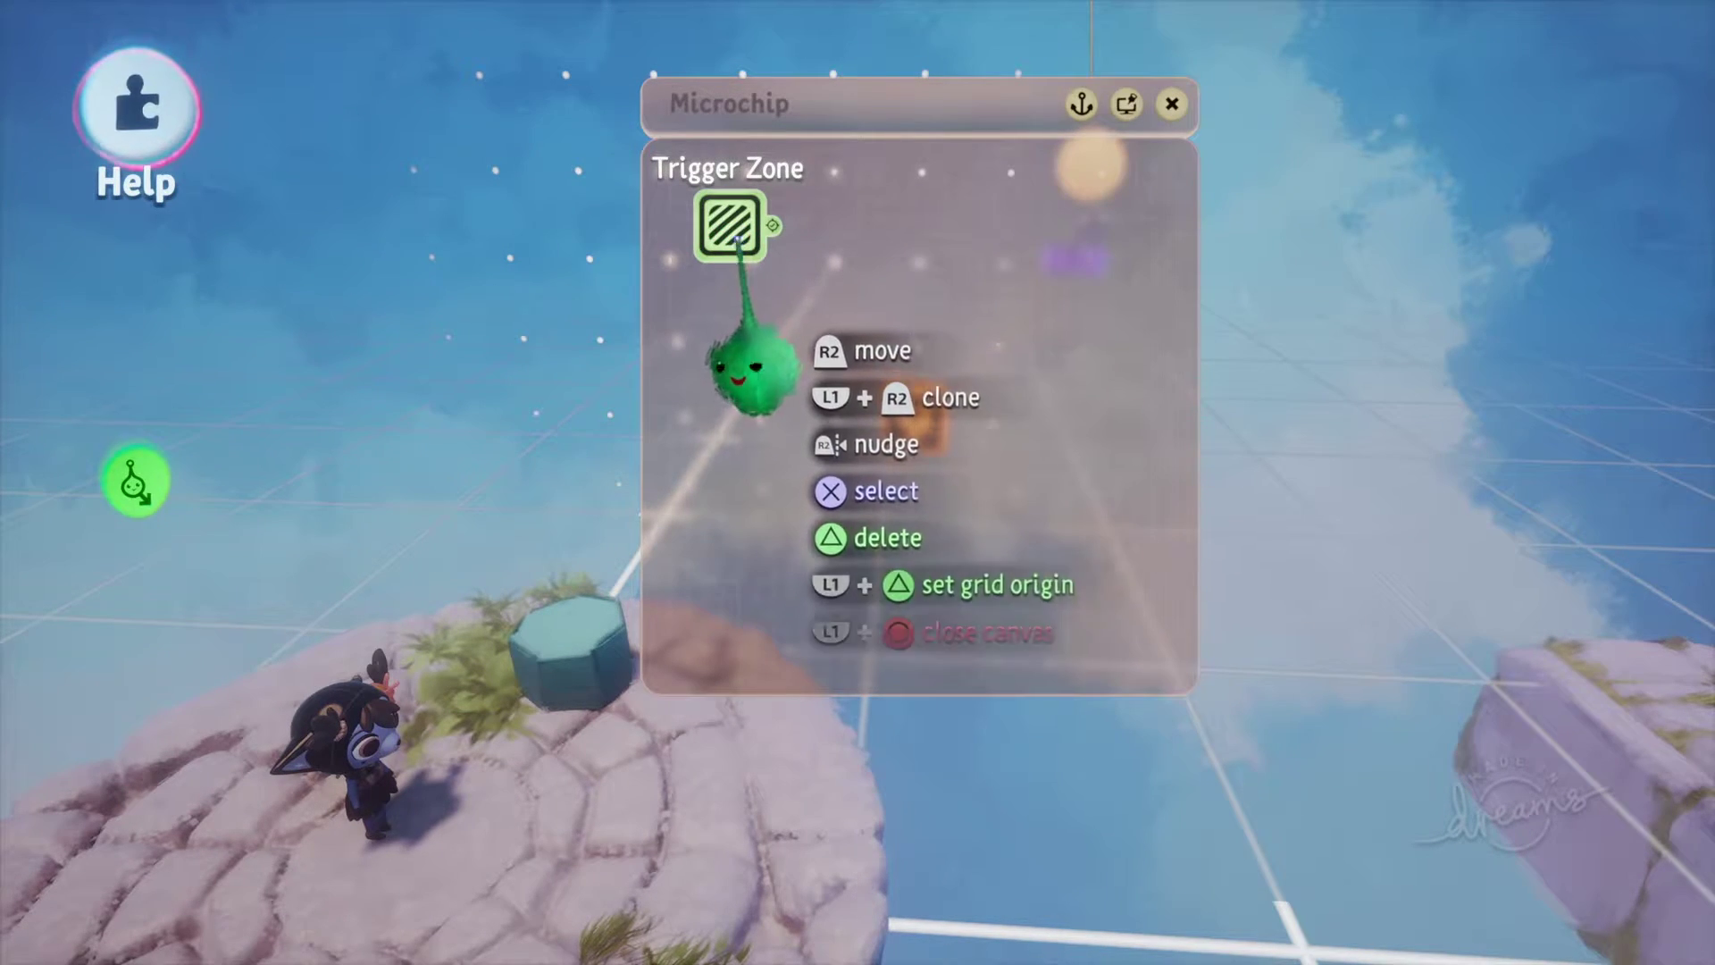
Step: Open the Trigger Zone's settings, set them aside and move the detection zone down to the round platform
left_click(737, 244)
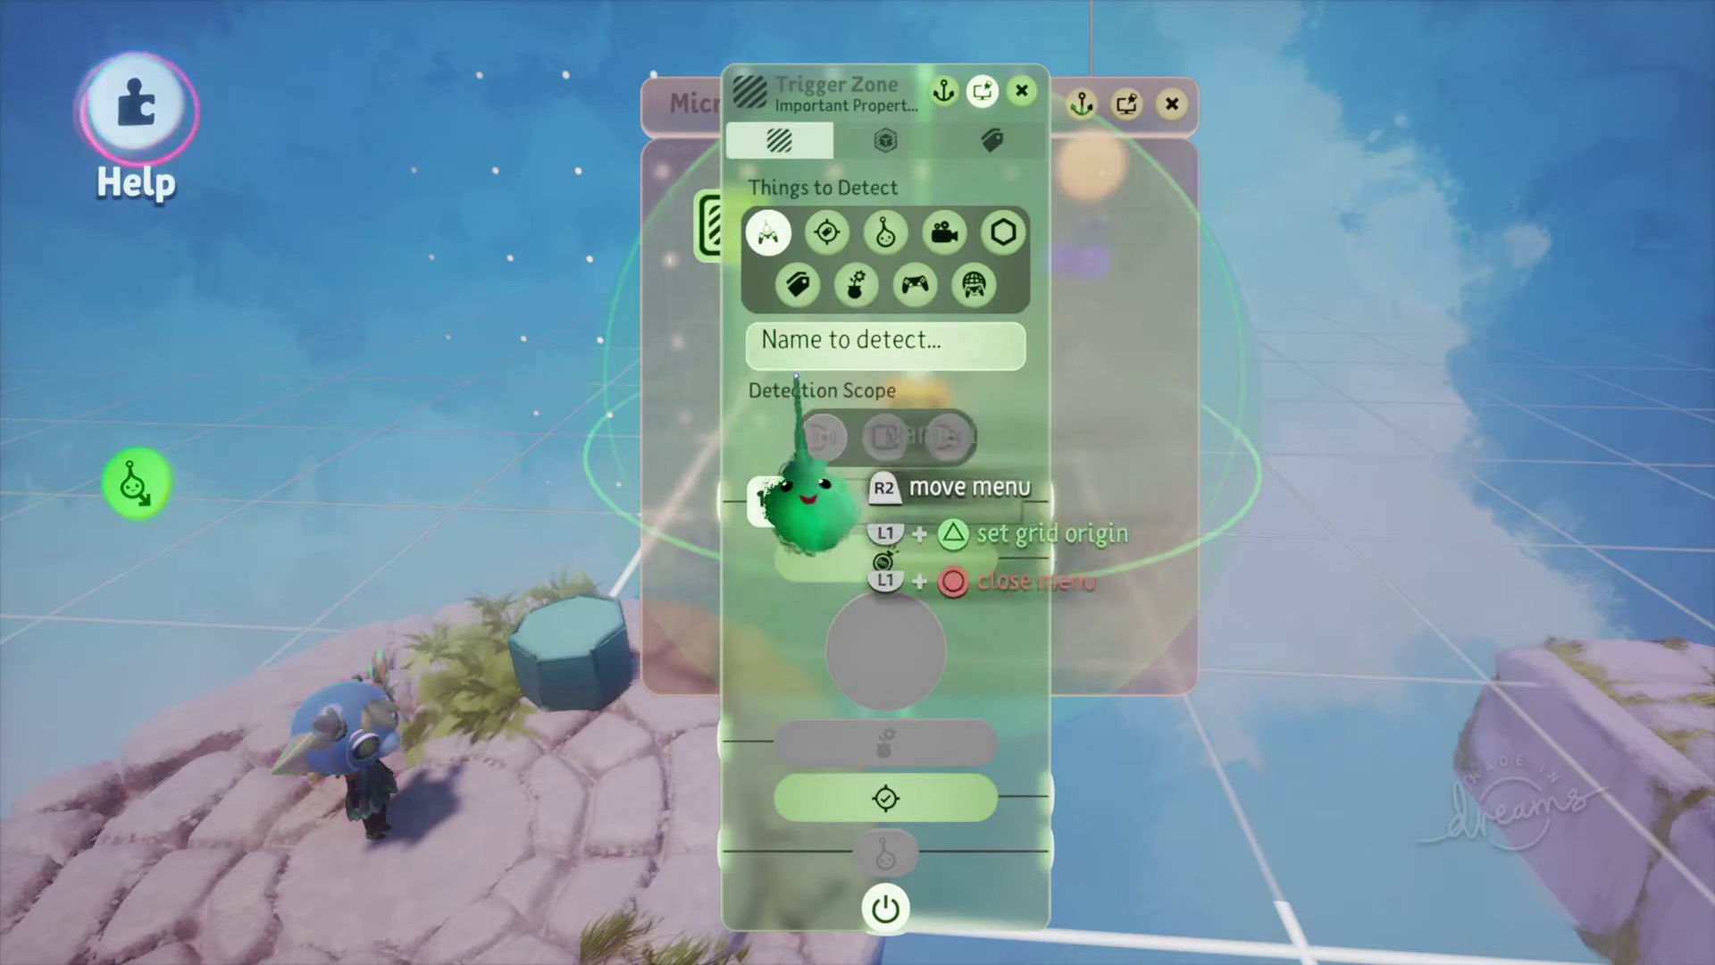
left_click_drag(886, 79, 1443, 232)
middle_click_drag(1023, 407, 846, 266)
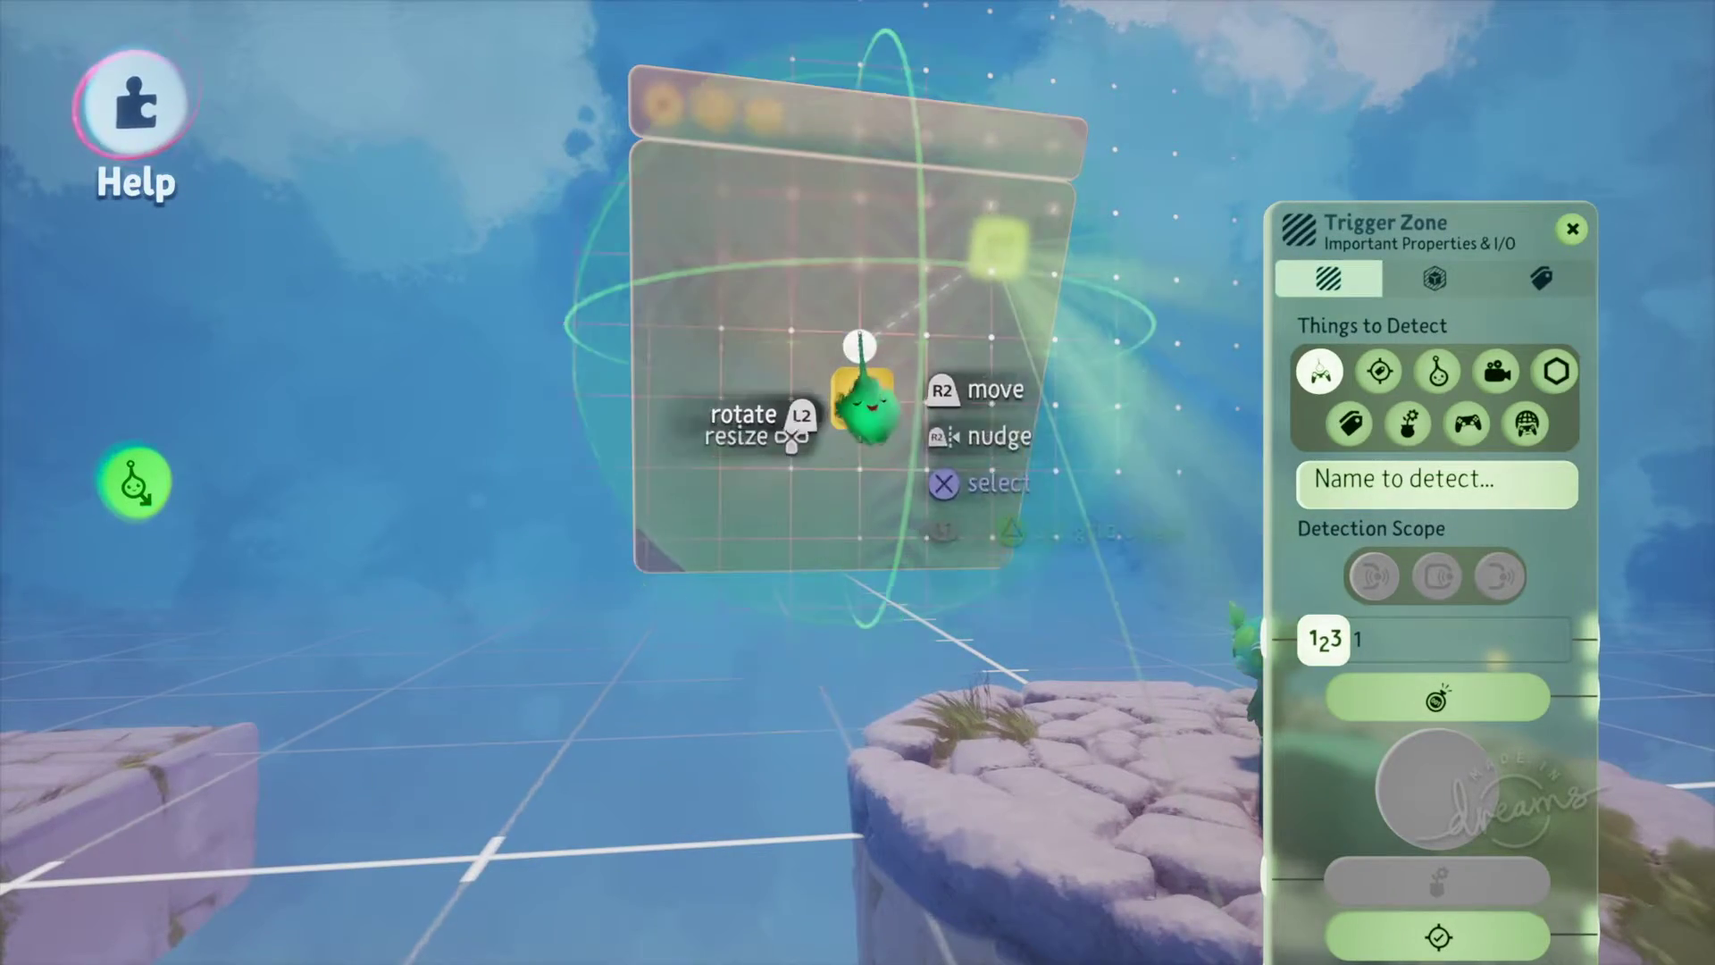
left_click_drag(859, 345, 1095, 662)
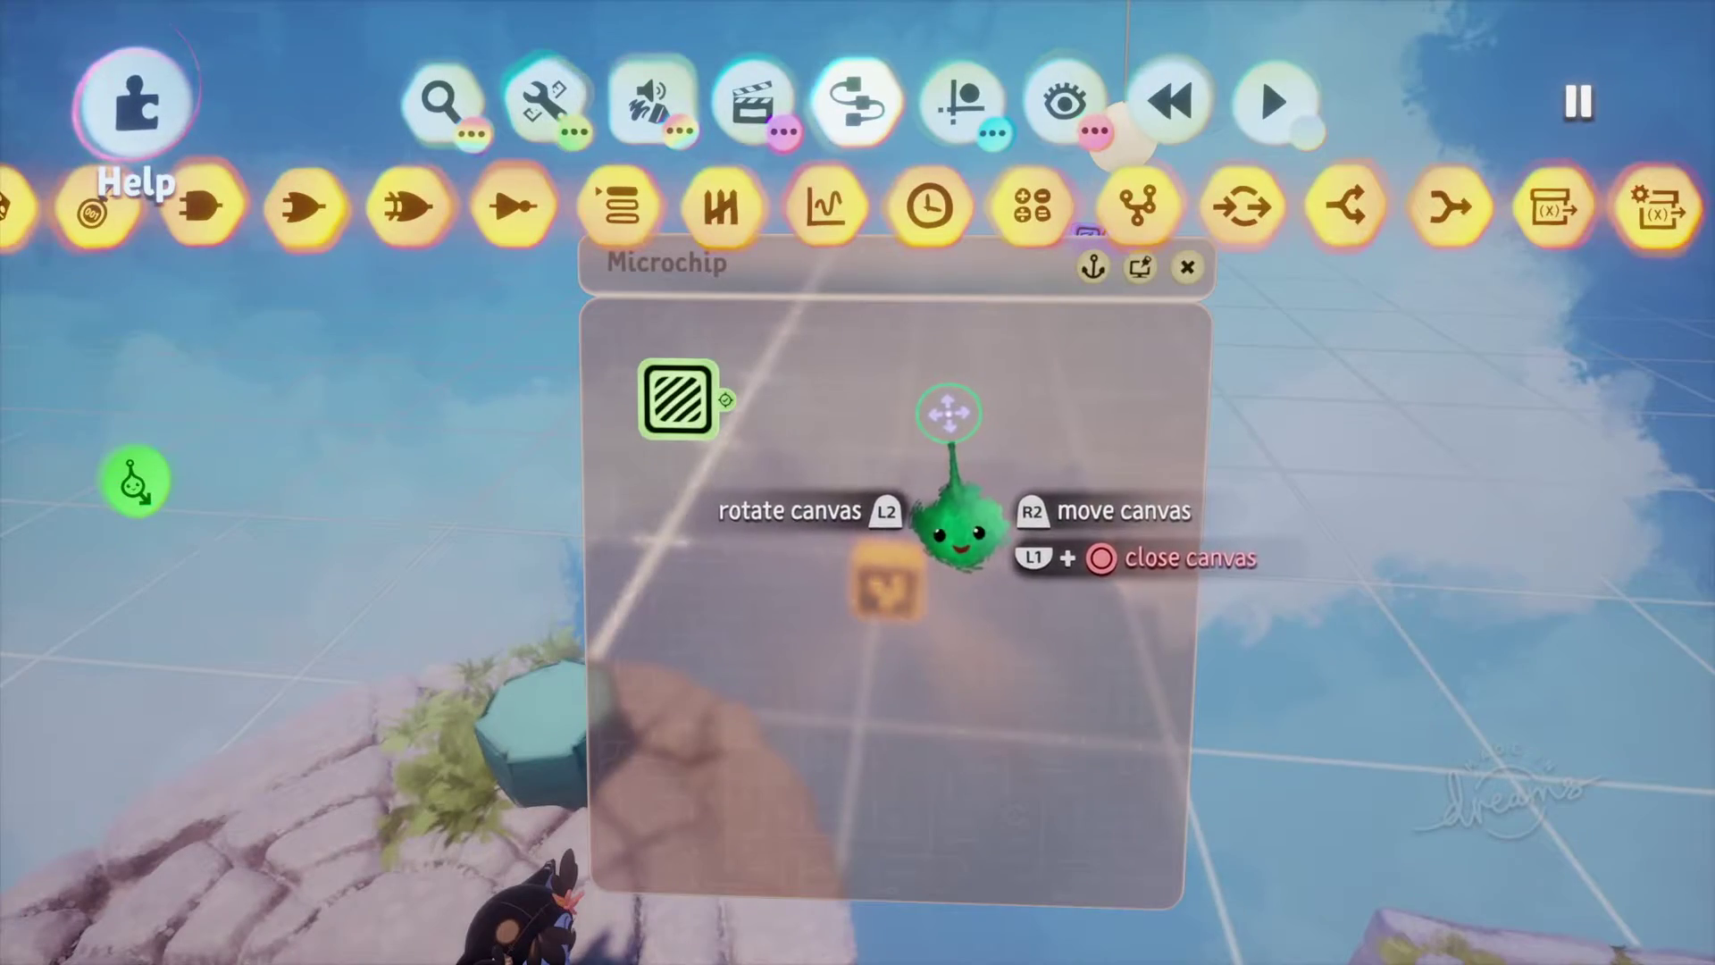
Step: Add a Counter gadget to the Microchip's canvas, beside the Trigger Zone
left_click_drag(330, 201, 757, 192)
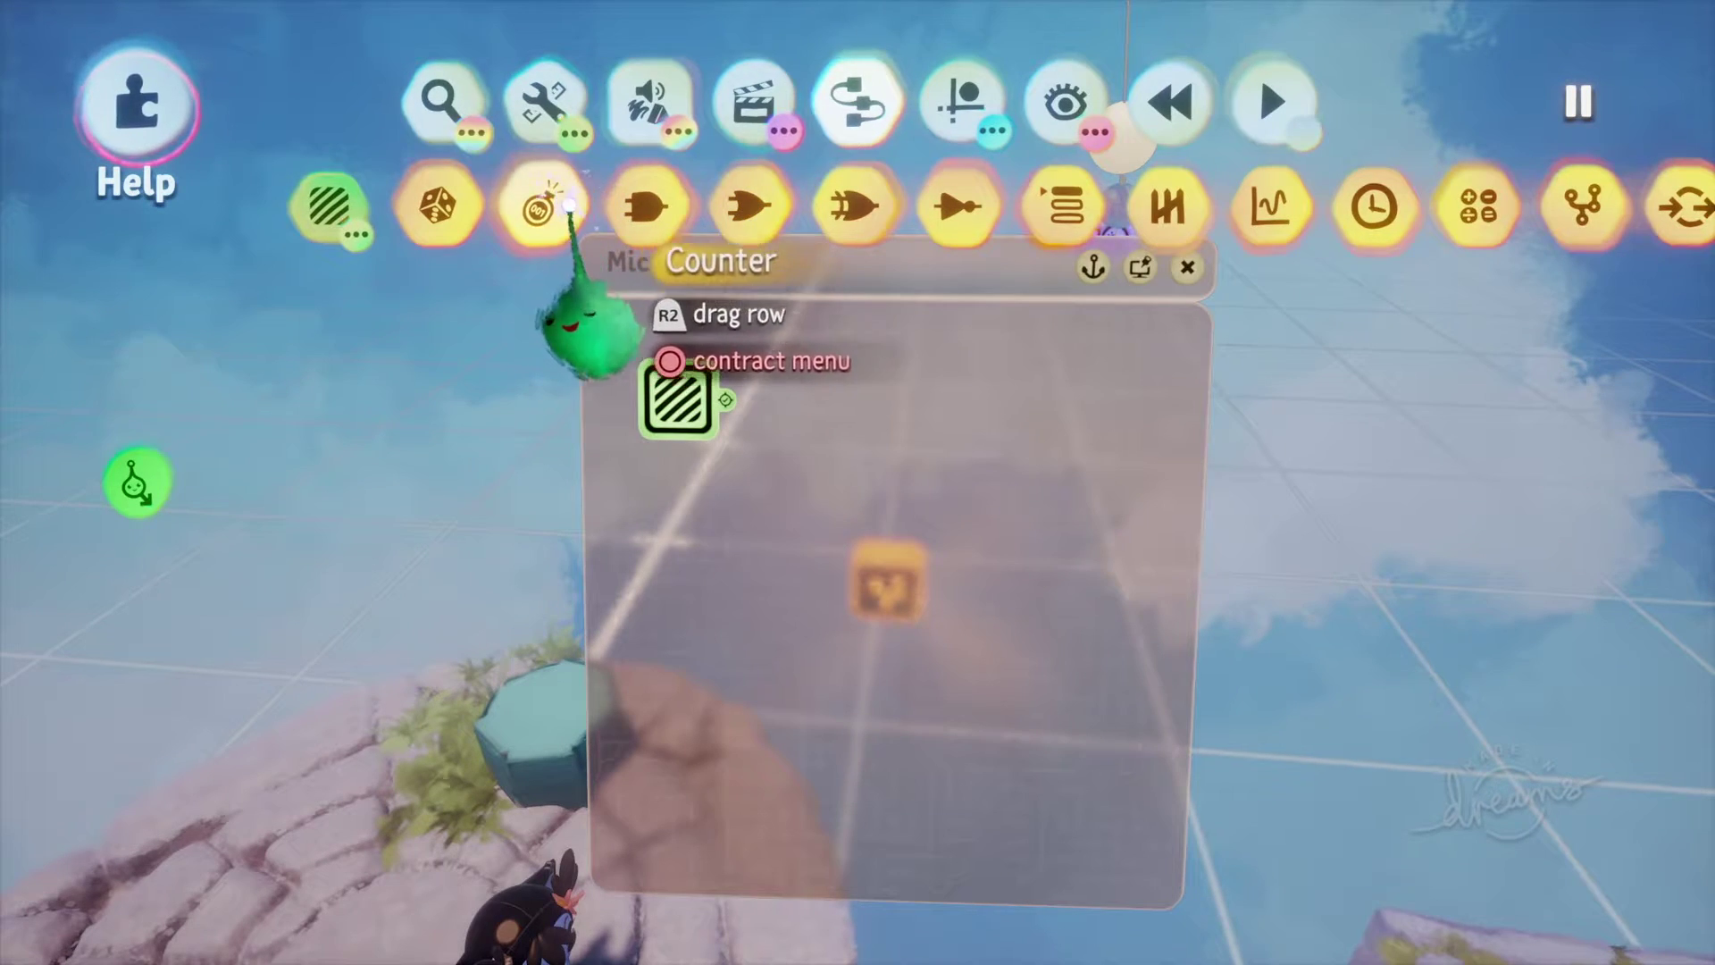
left_click(547, 208)
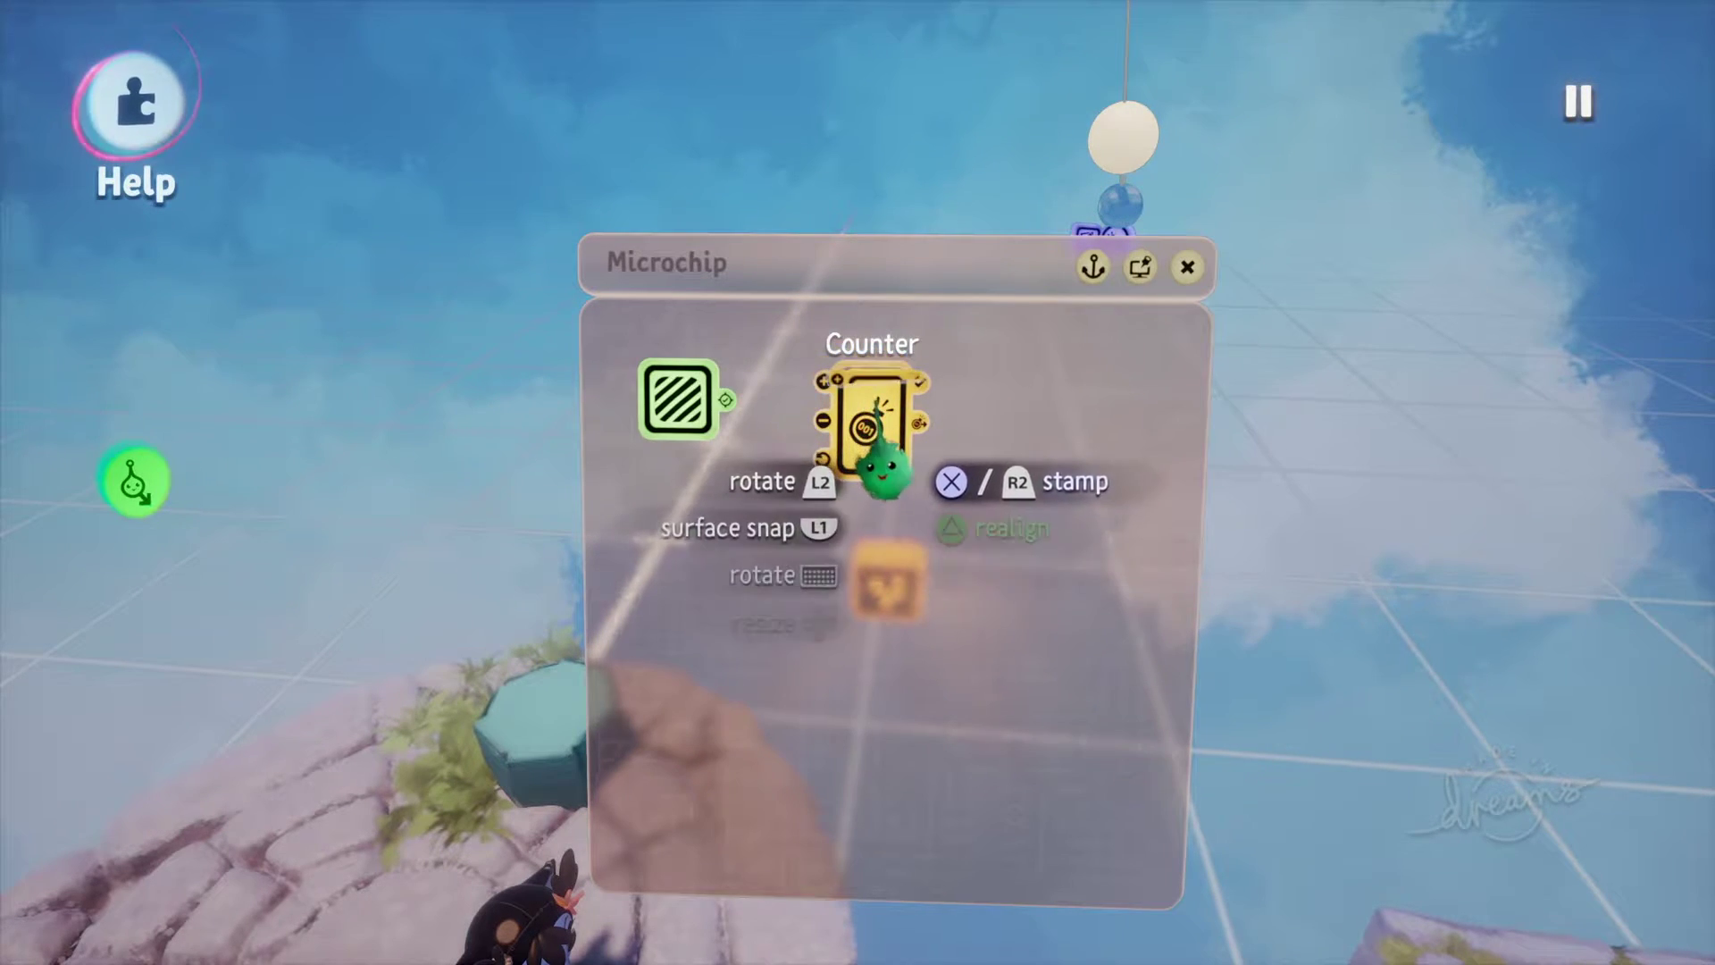
scroll(813, 527, "down", 3)
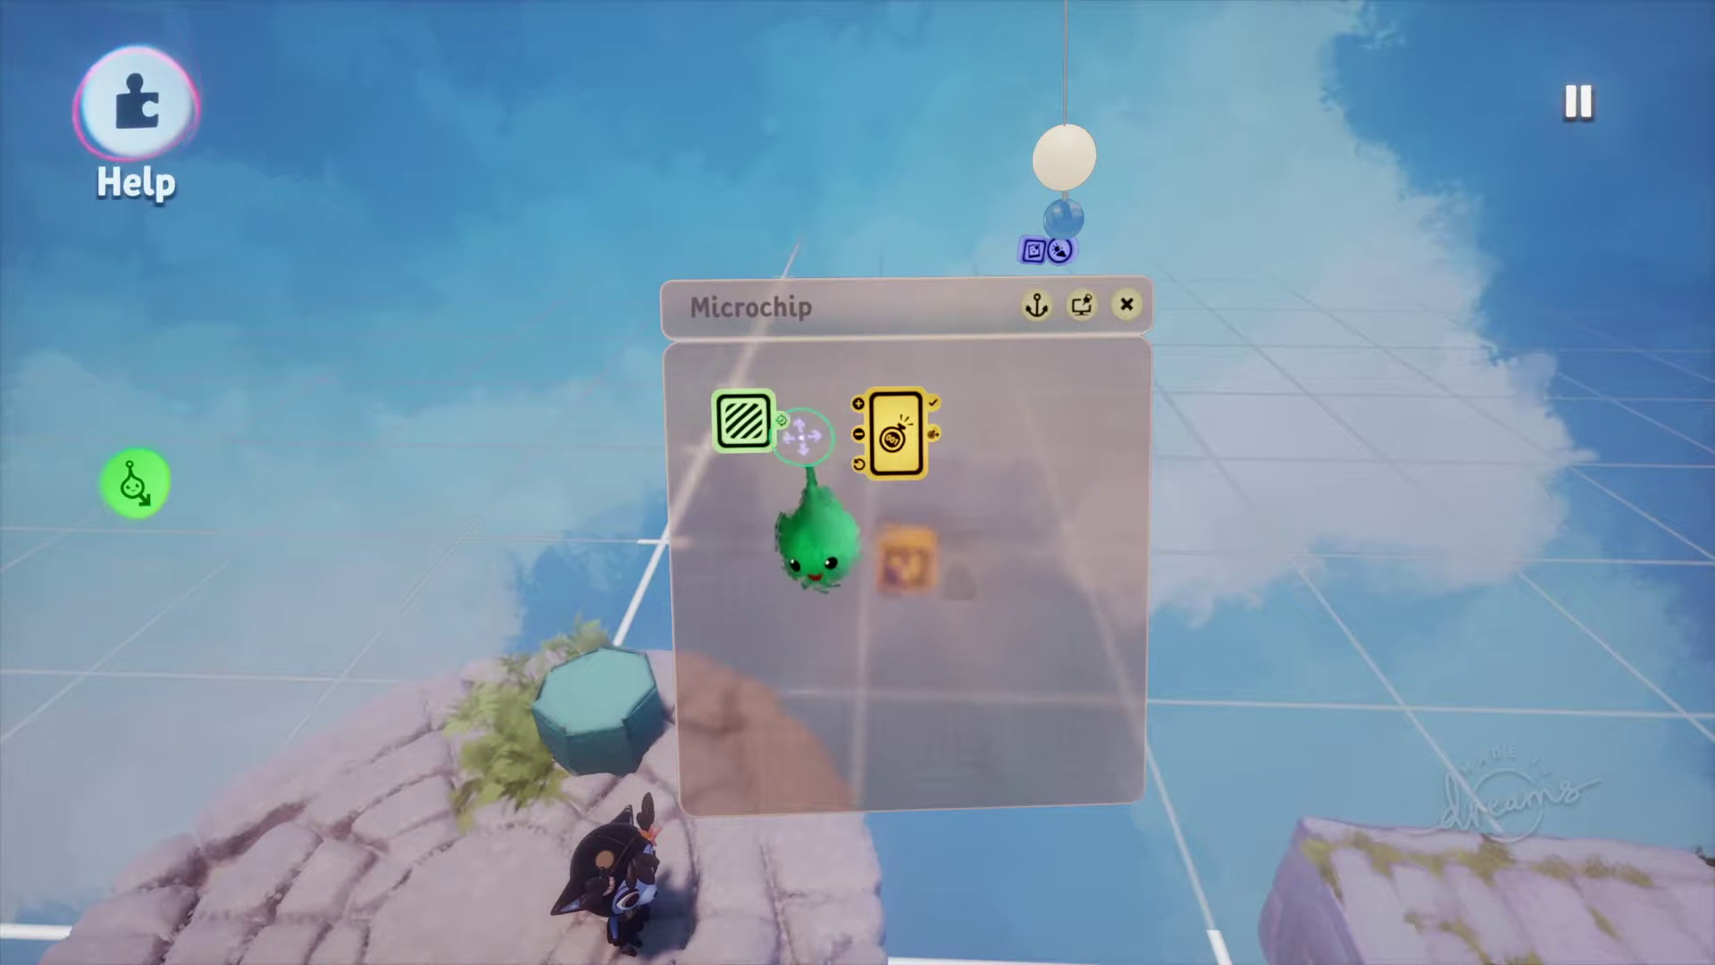
Step: Wire the Trigger Zone's output to the Counter's Increase Count input
mouse_move(781, 420)
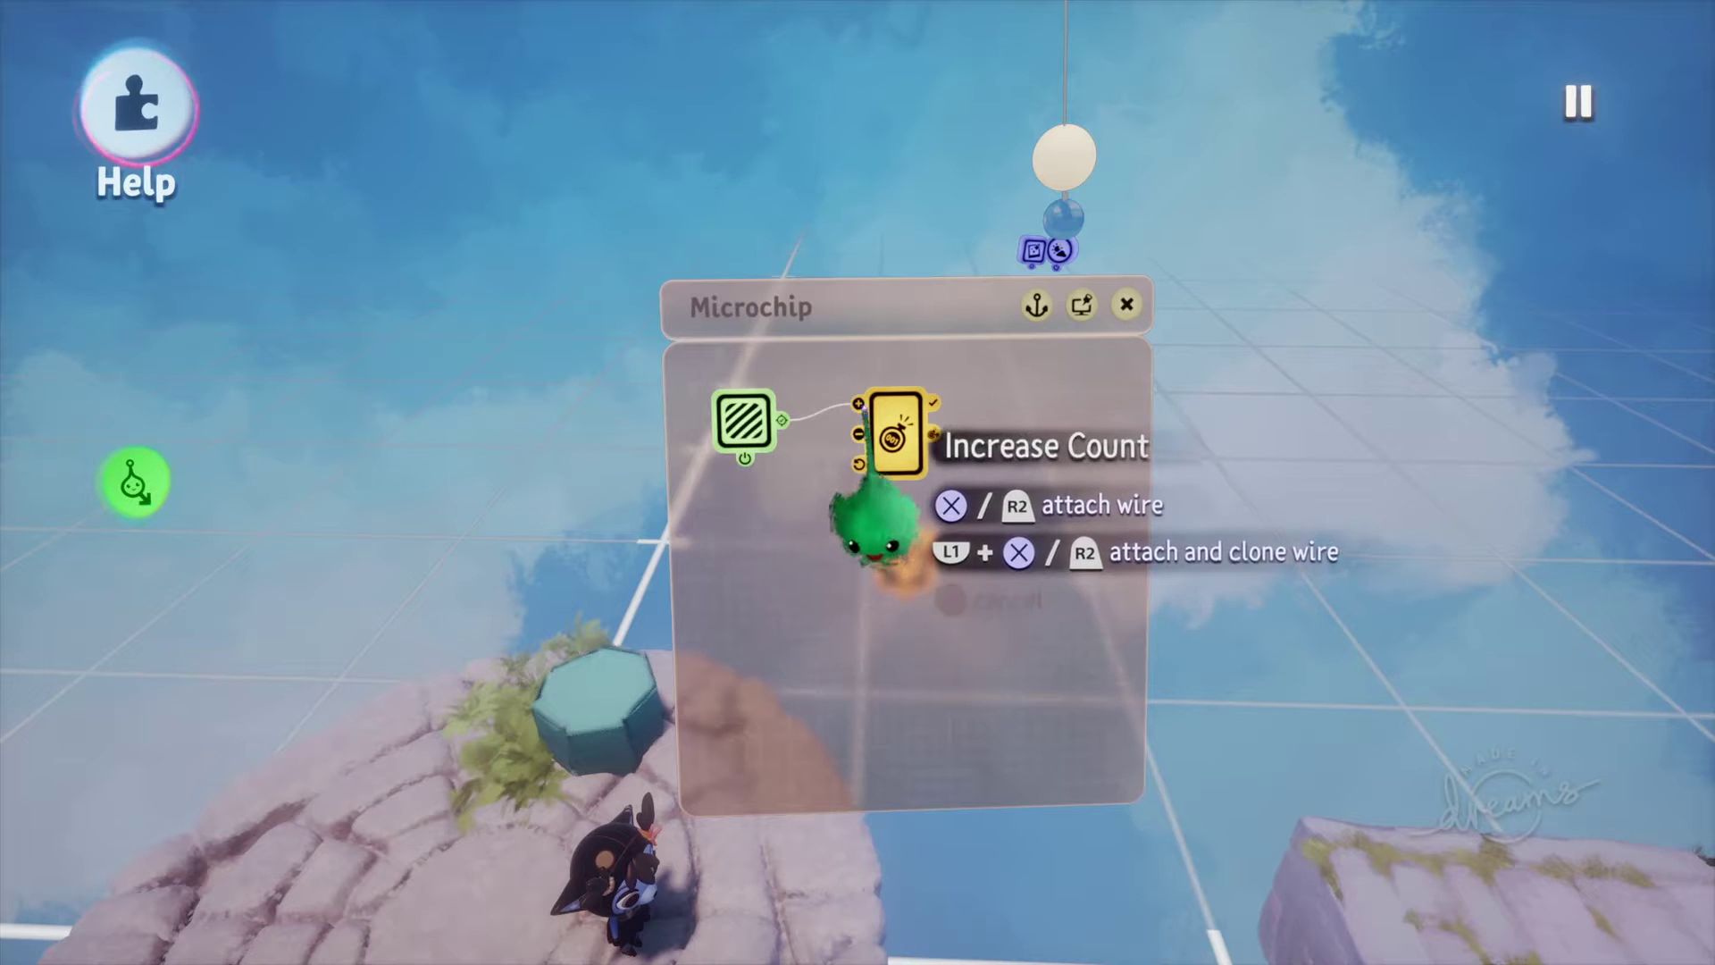
left_click(858, 411)
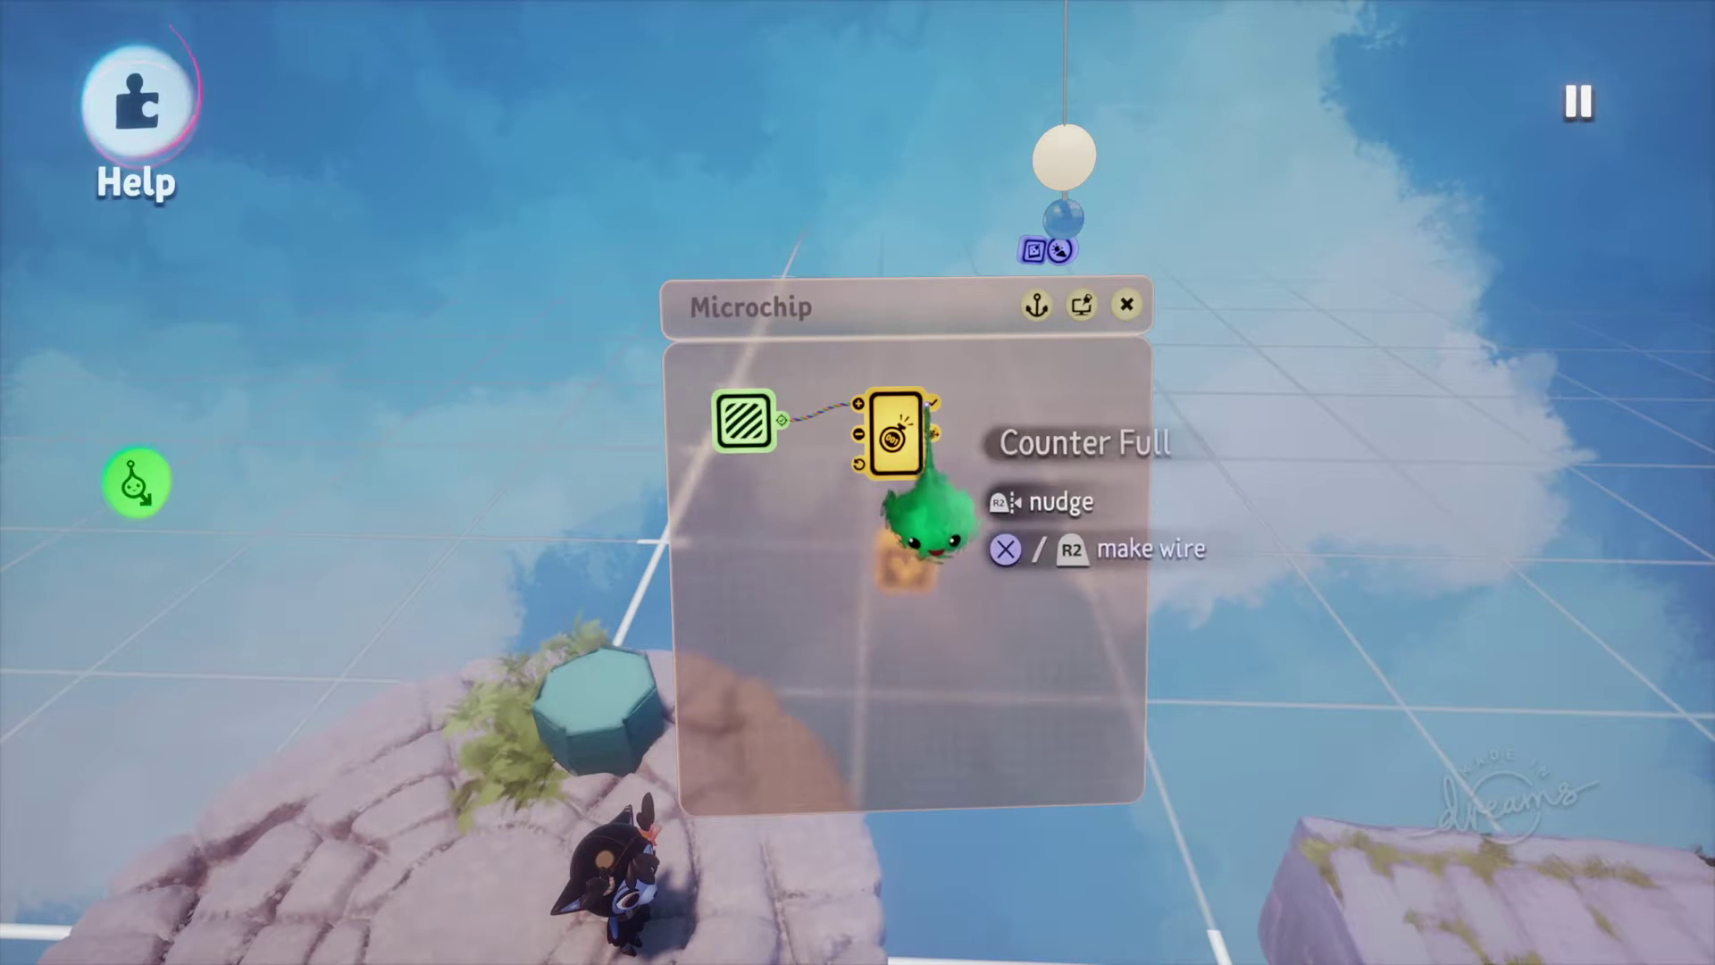
Step: Wire the Counter's Counter Full output to the Power input of the Rotator on the stone path
mouse_move(929, 514)
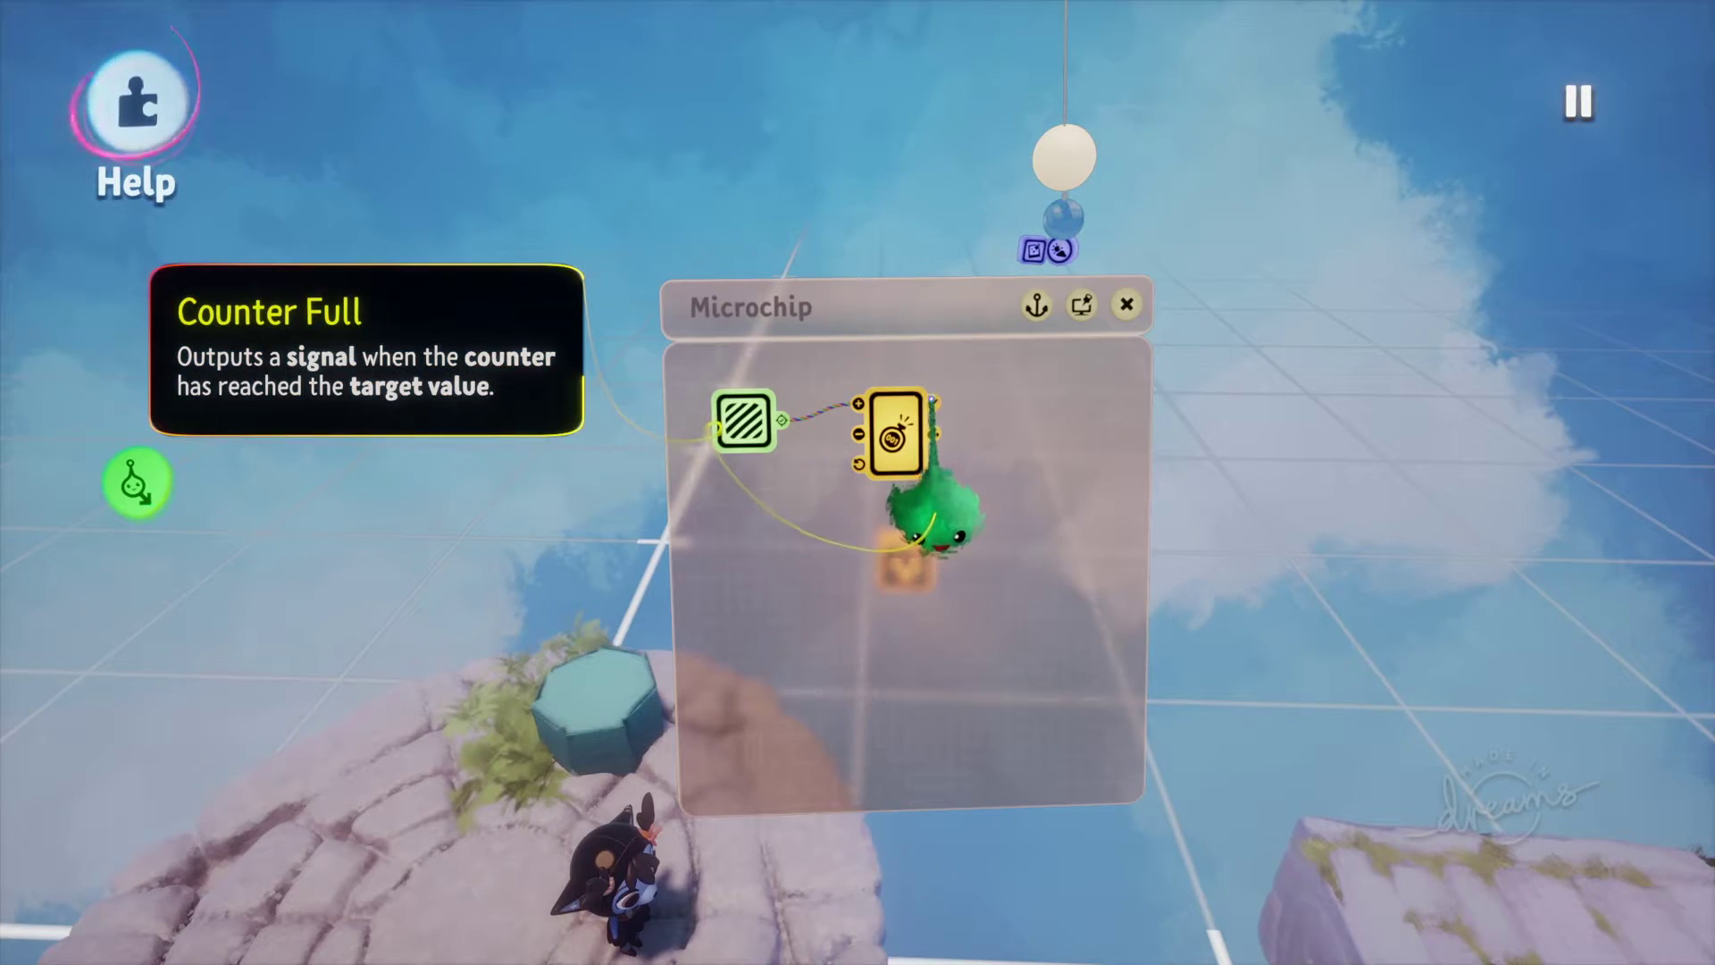
middle_click_drag(919, 536, 965, 708)
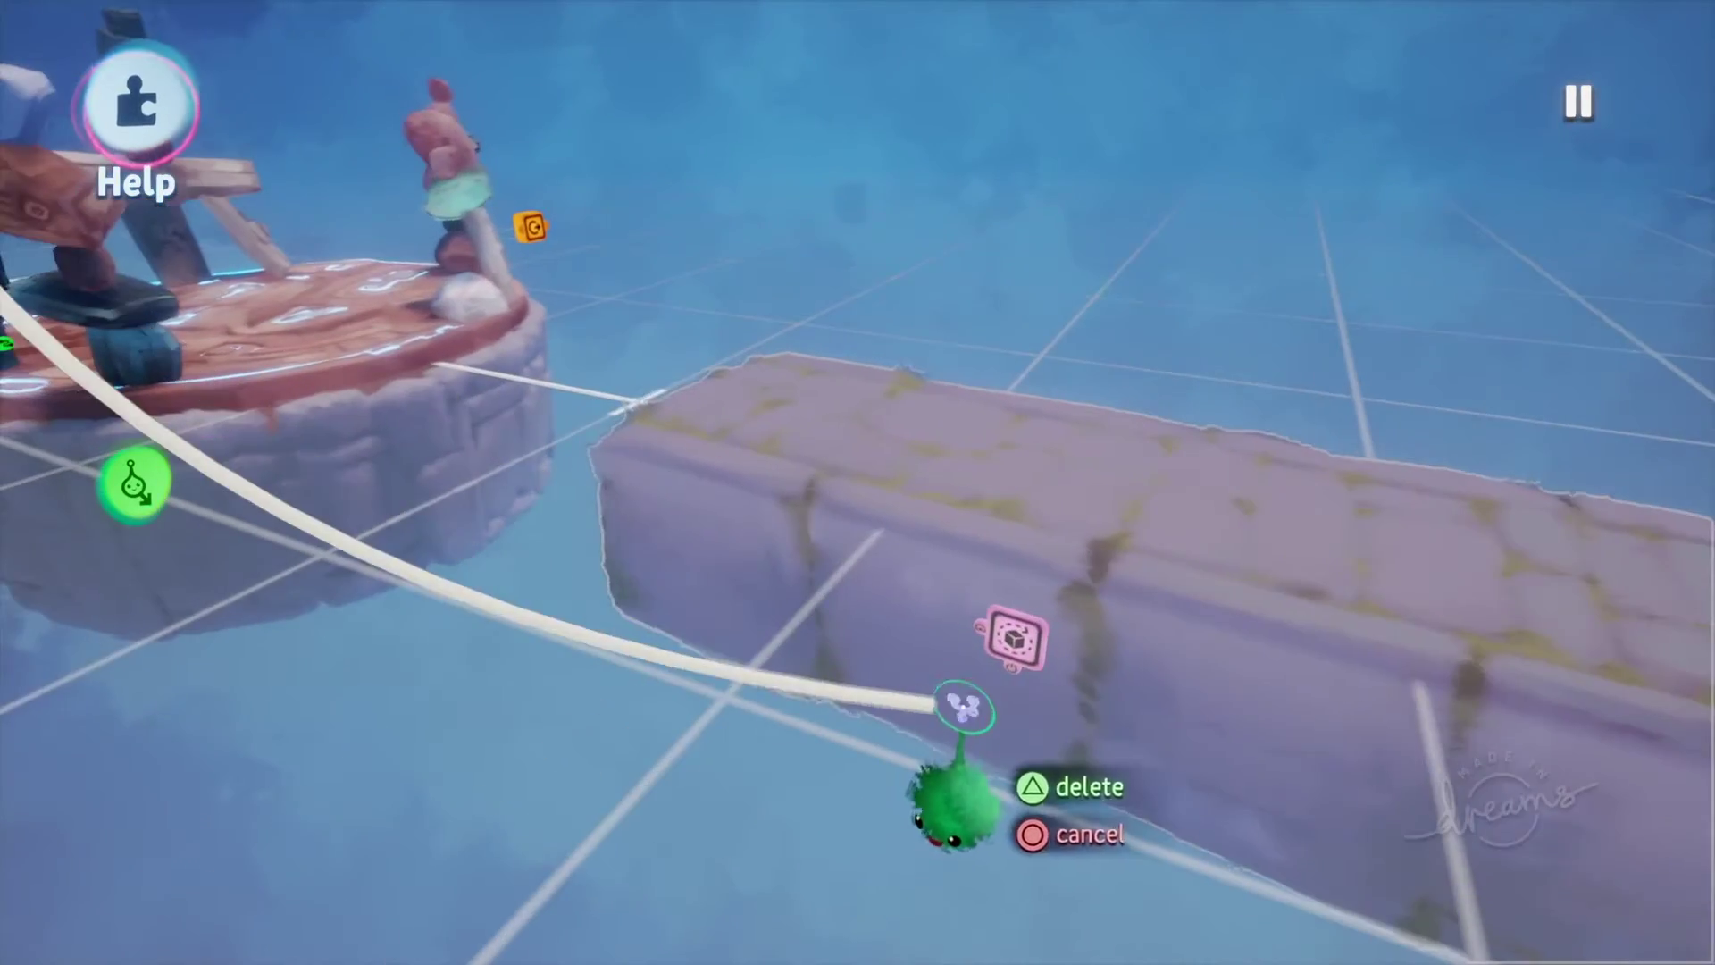
left_click(1009, 672)
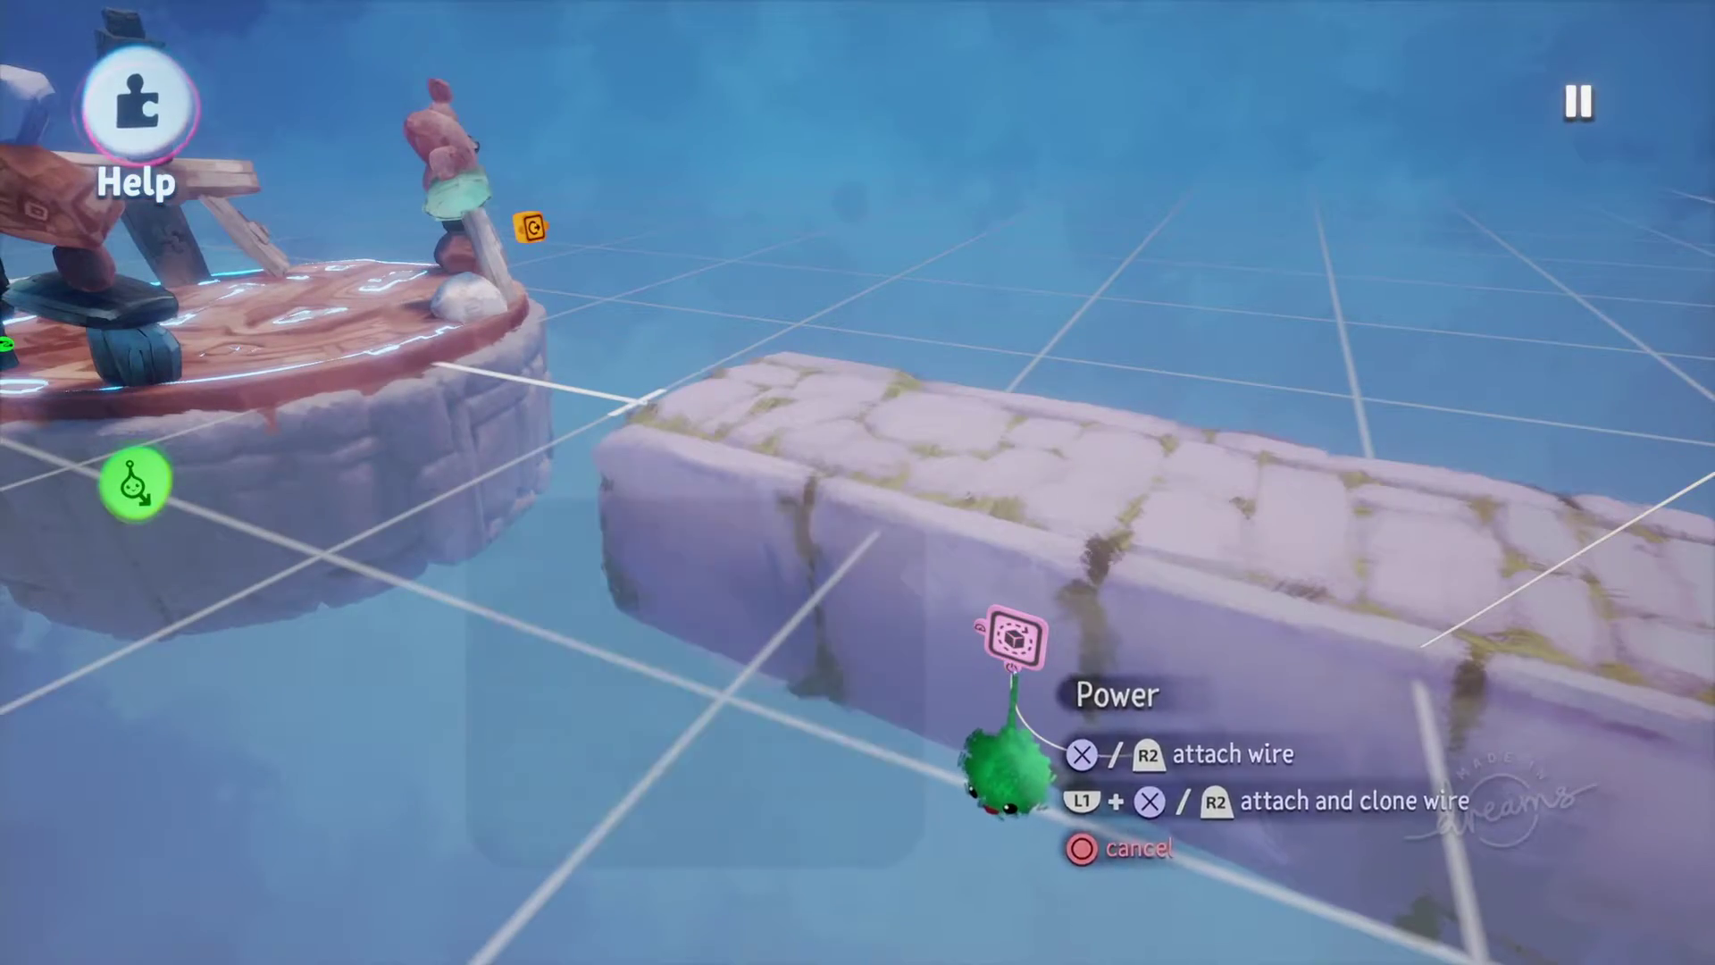
Step: Clone the Counter on the Microchip's canvas, placing the copy below the original with its Trigger Zone wire kept
mouse_move(1002, 775)
middle_click_drag(1002, 770, 988, 700)
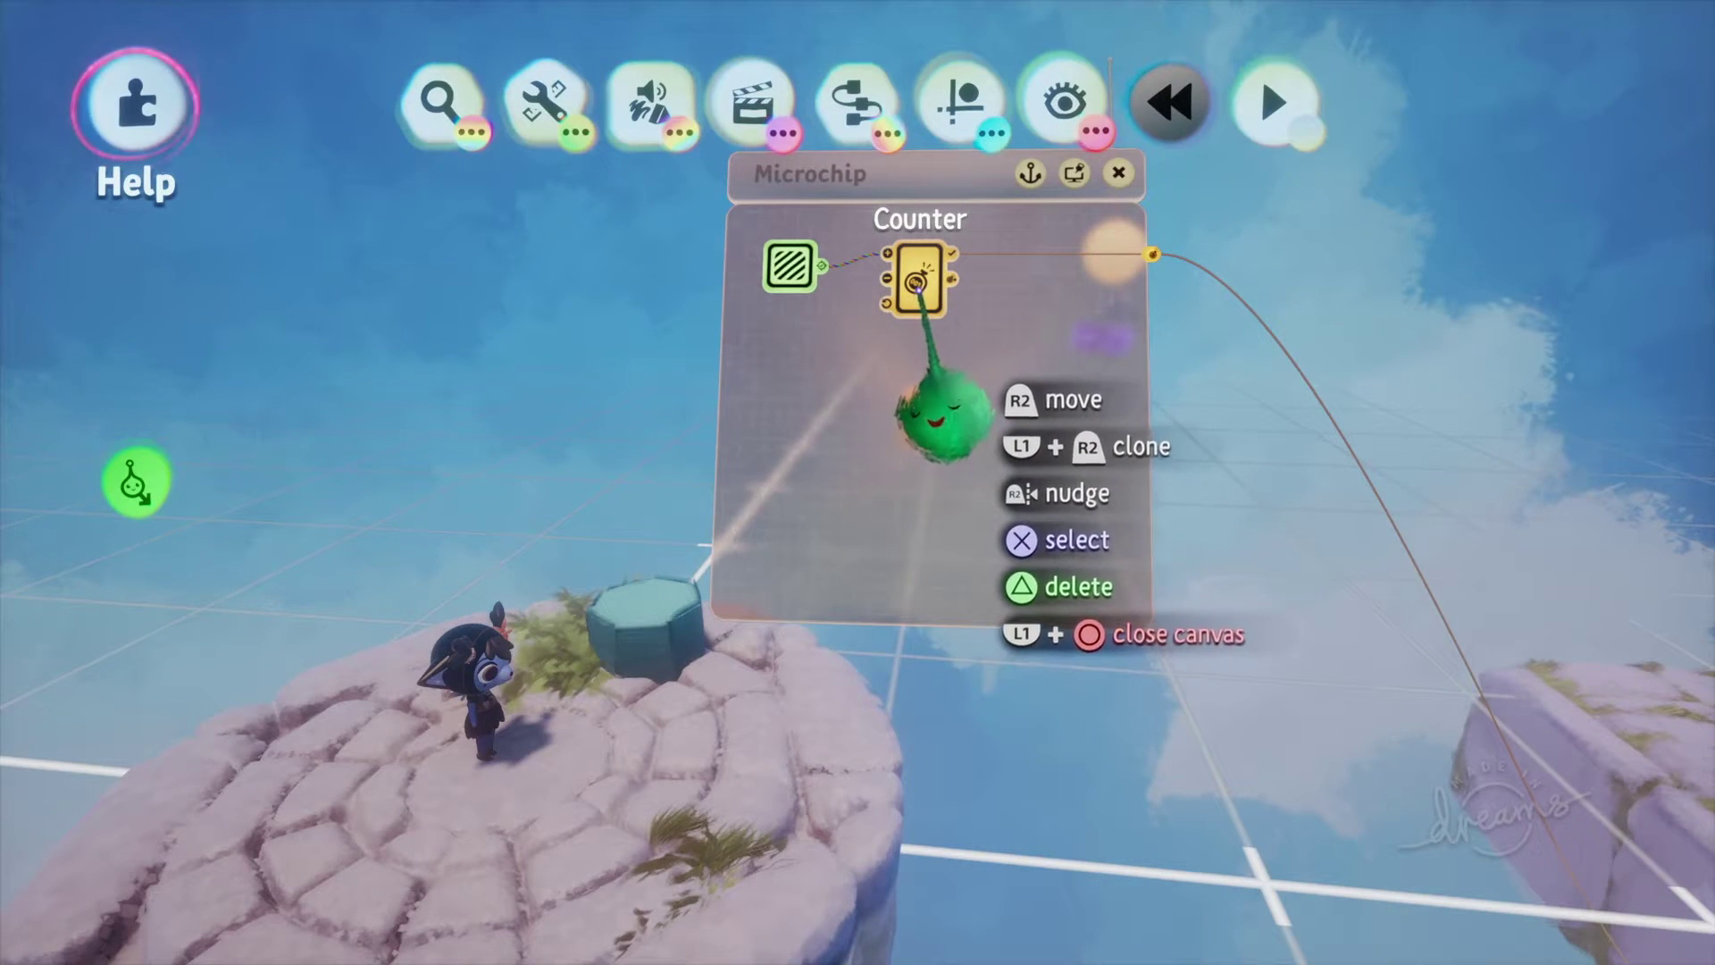
left_click_drag(925, 281, 938, 353)
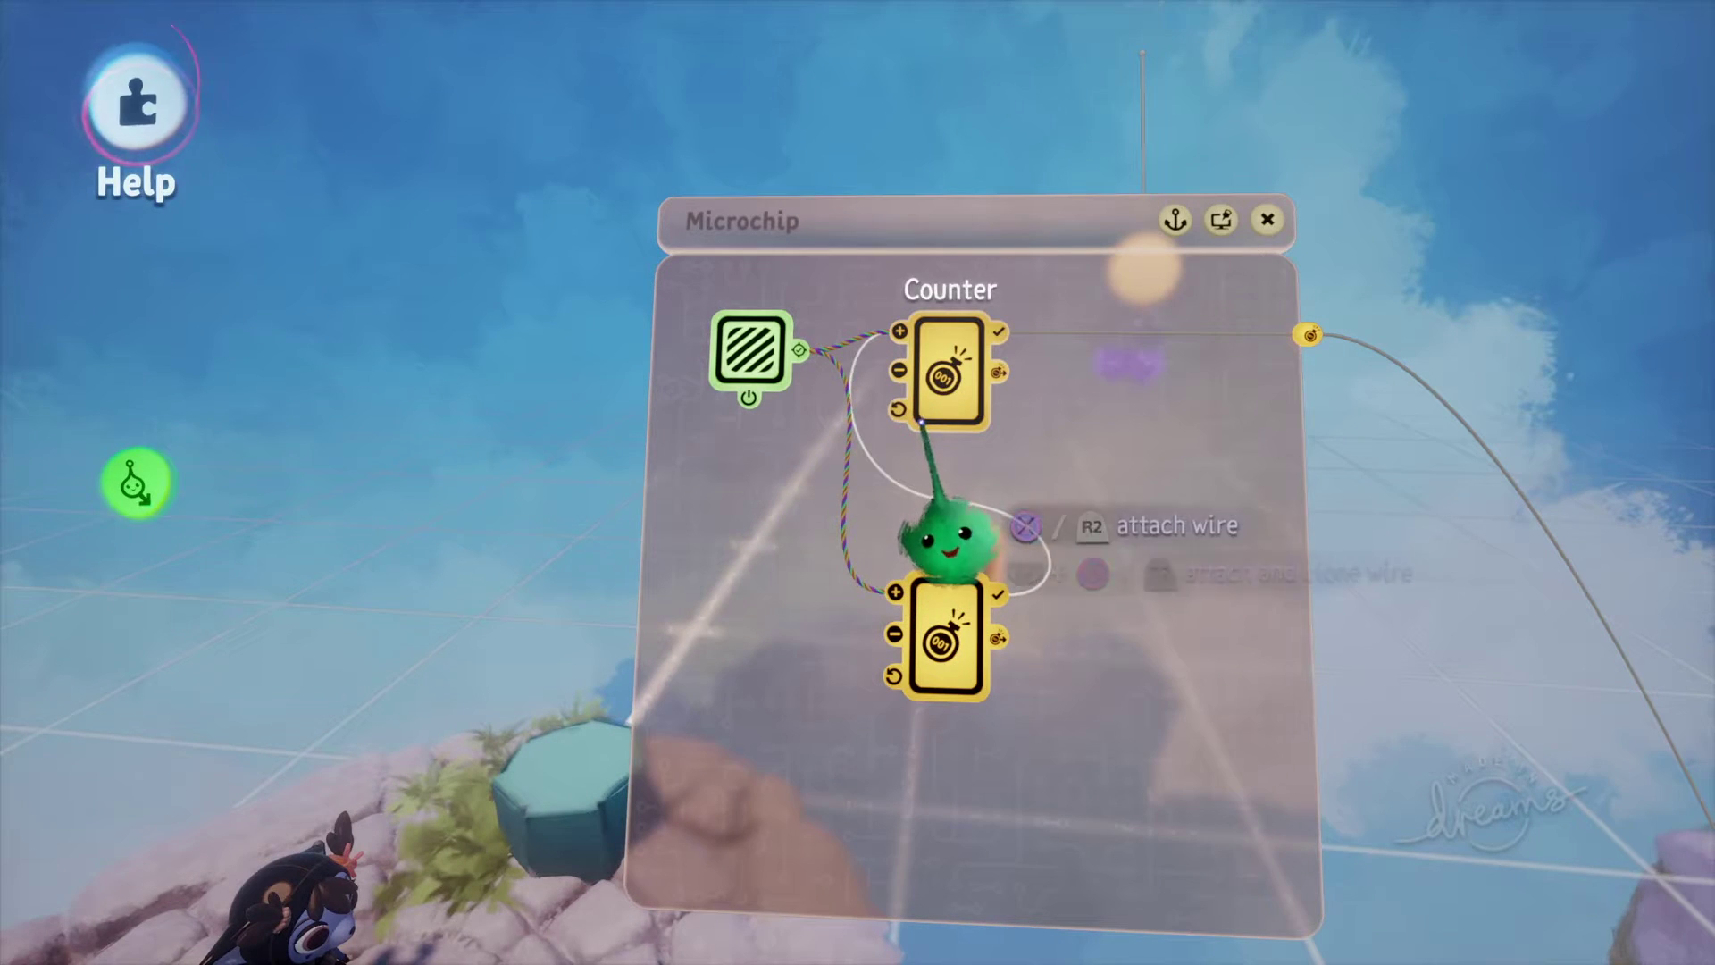
Step: Wire the lower Counter's Counter Full output to the Reset Count inputs of both the upper Counter and itself
left_click(898, 409)
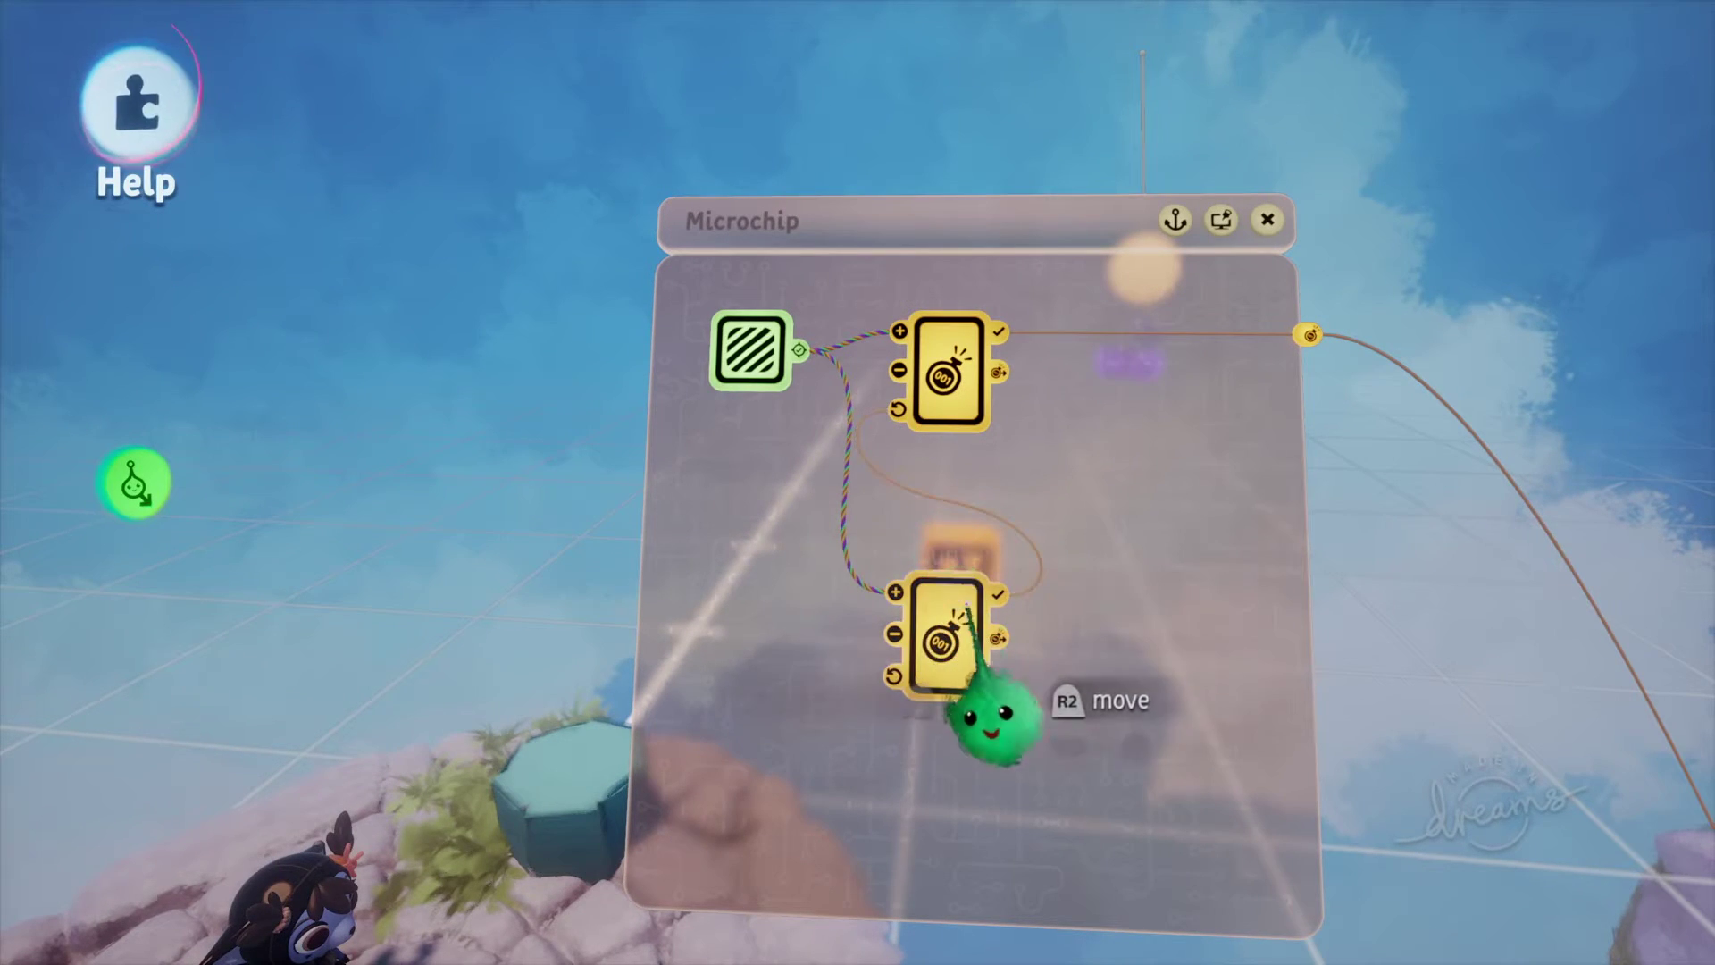
left_click(999, 593)
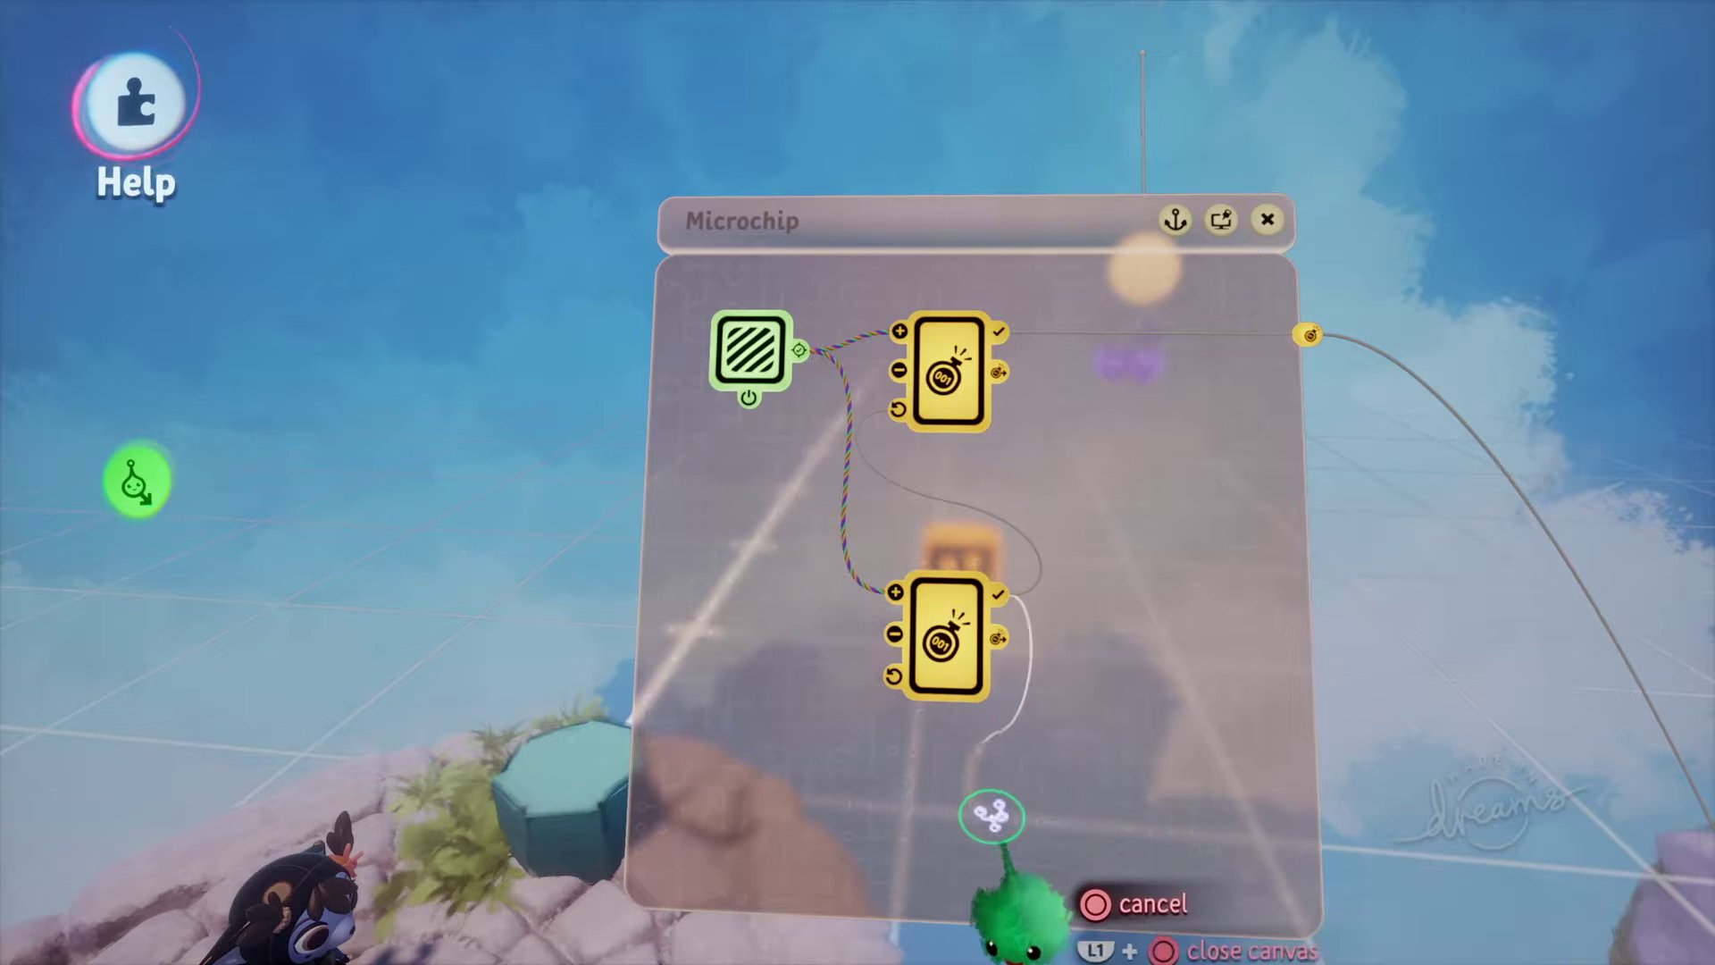
left_click(893, 674)
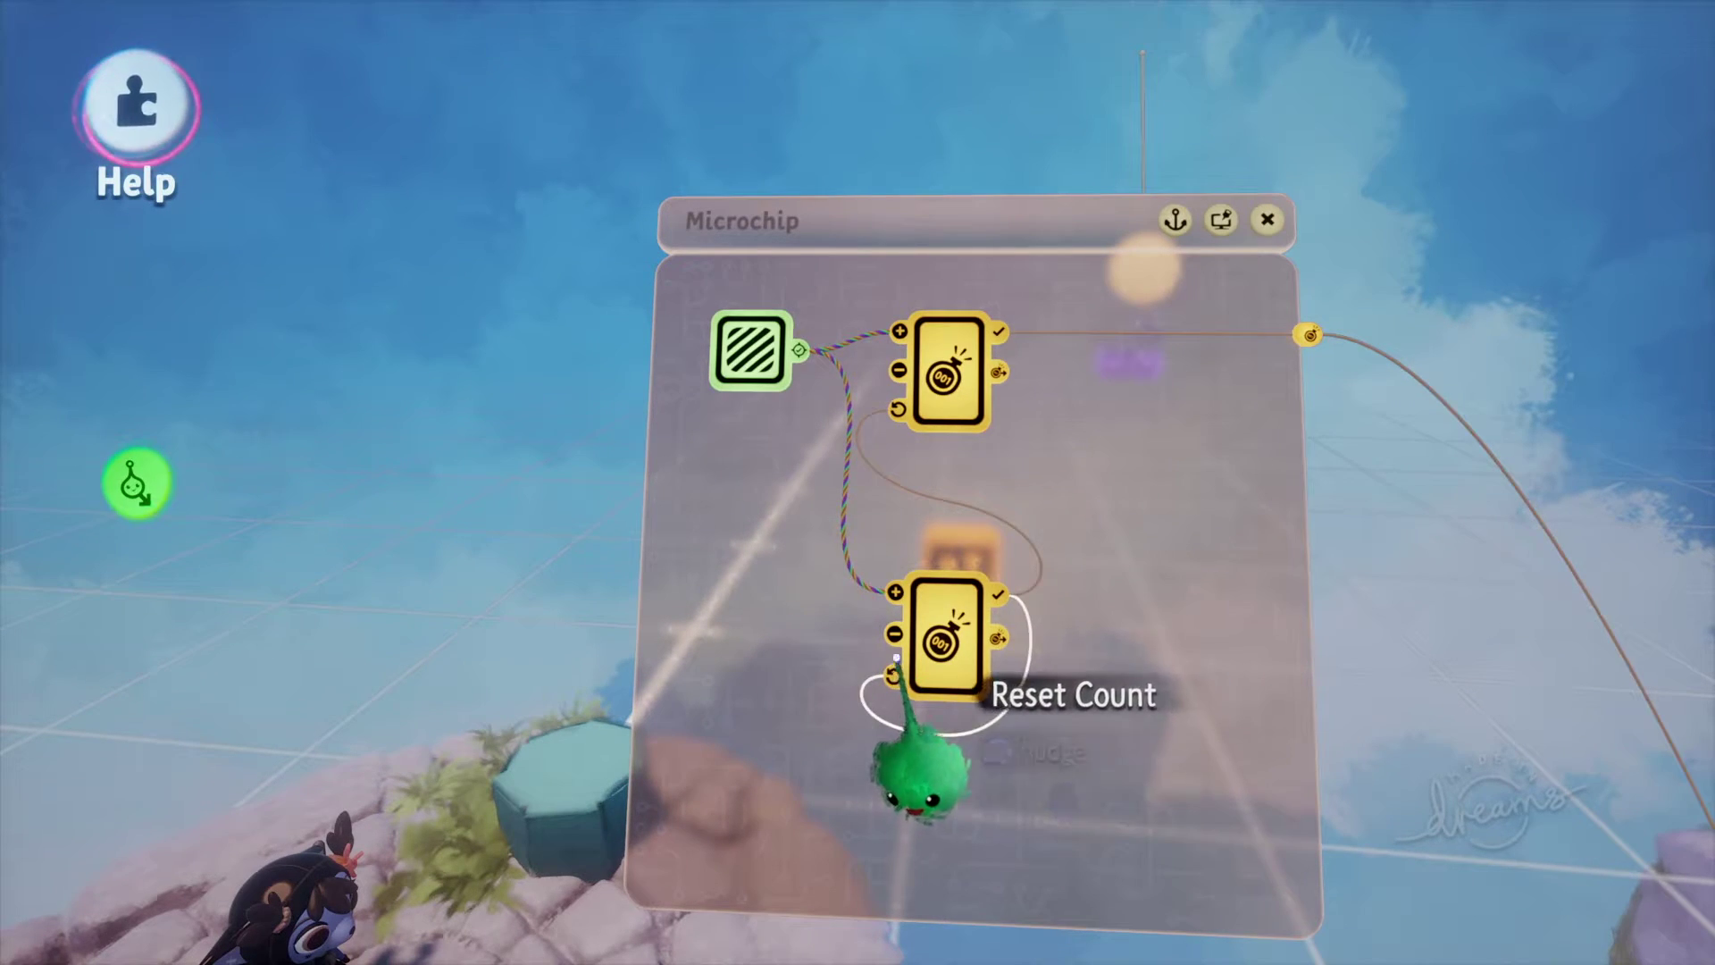
Step: Check the upper Counter's settings and set the lower Counter's Target Value to 2
left_click(944, 380)
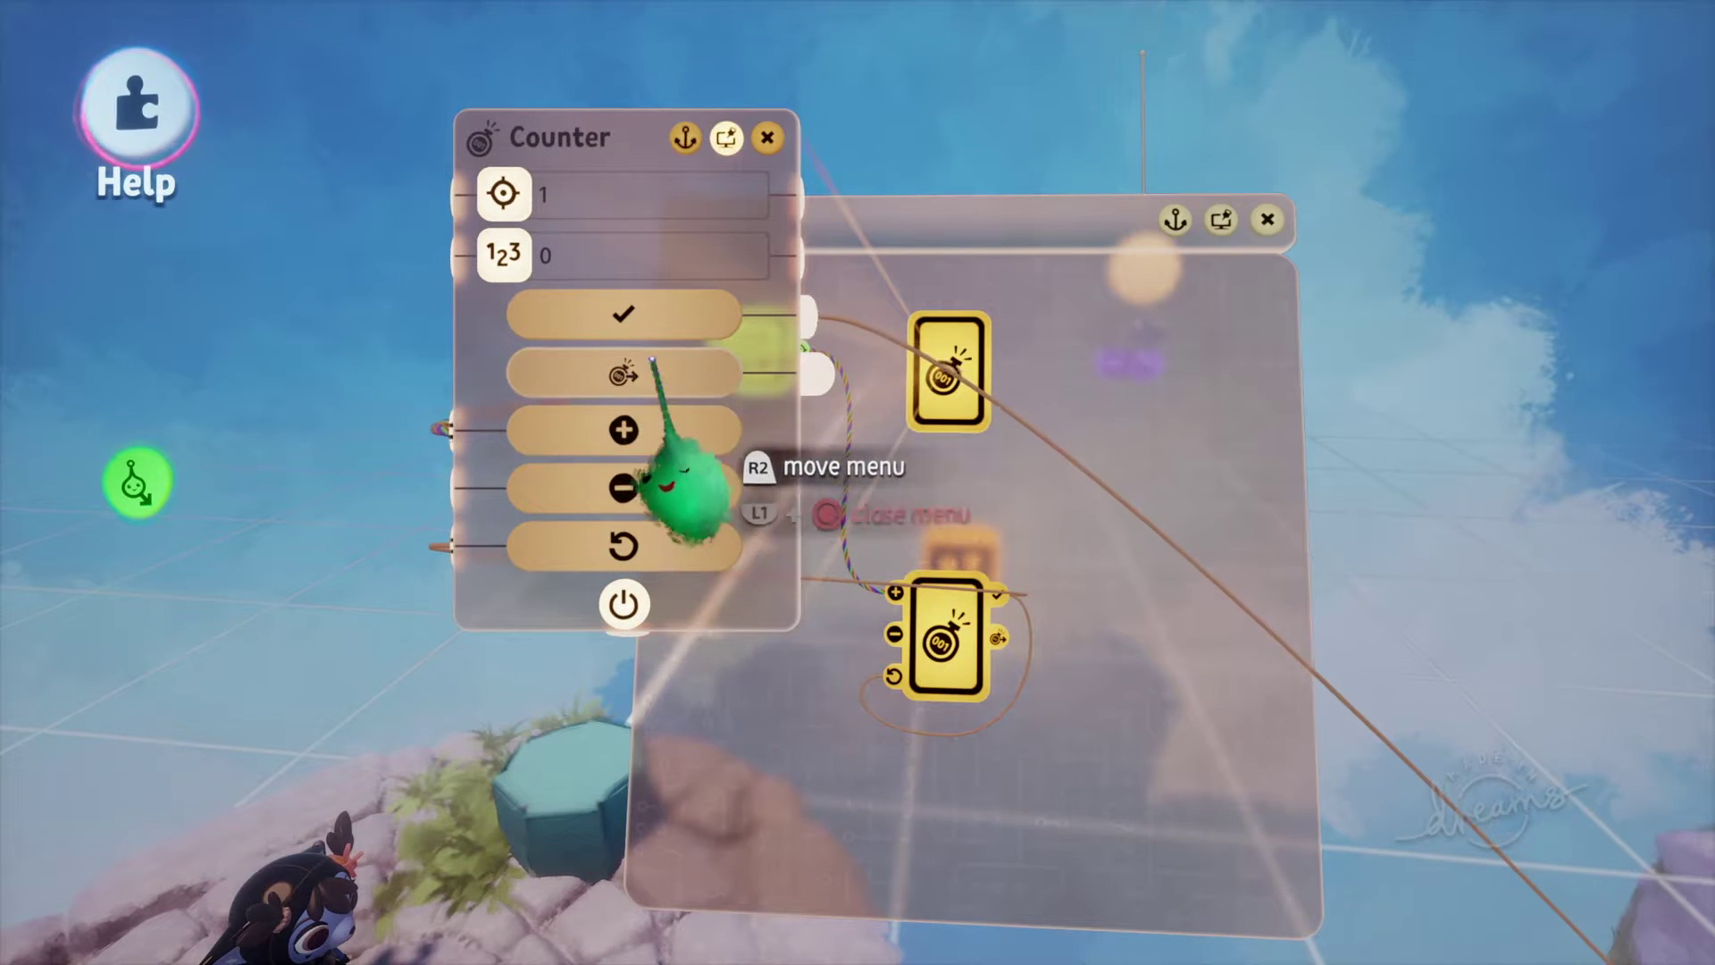
mouse_move(522, 246)
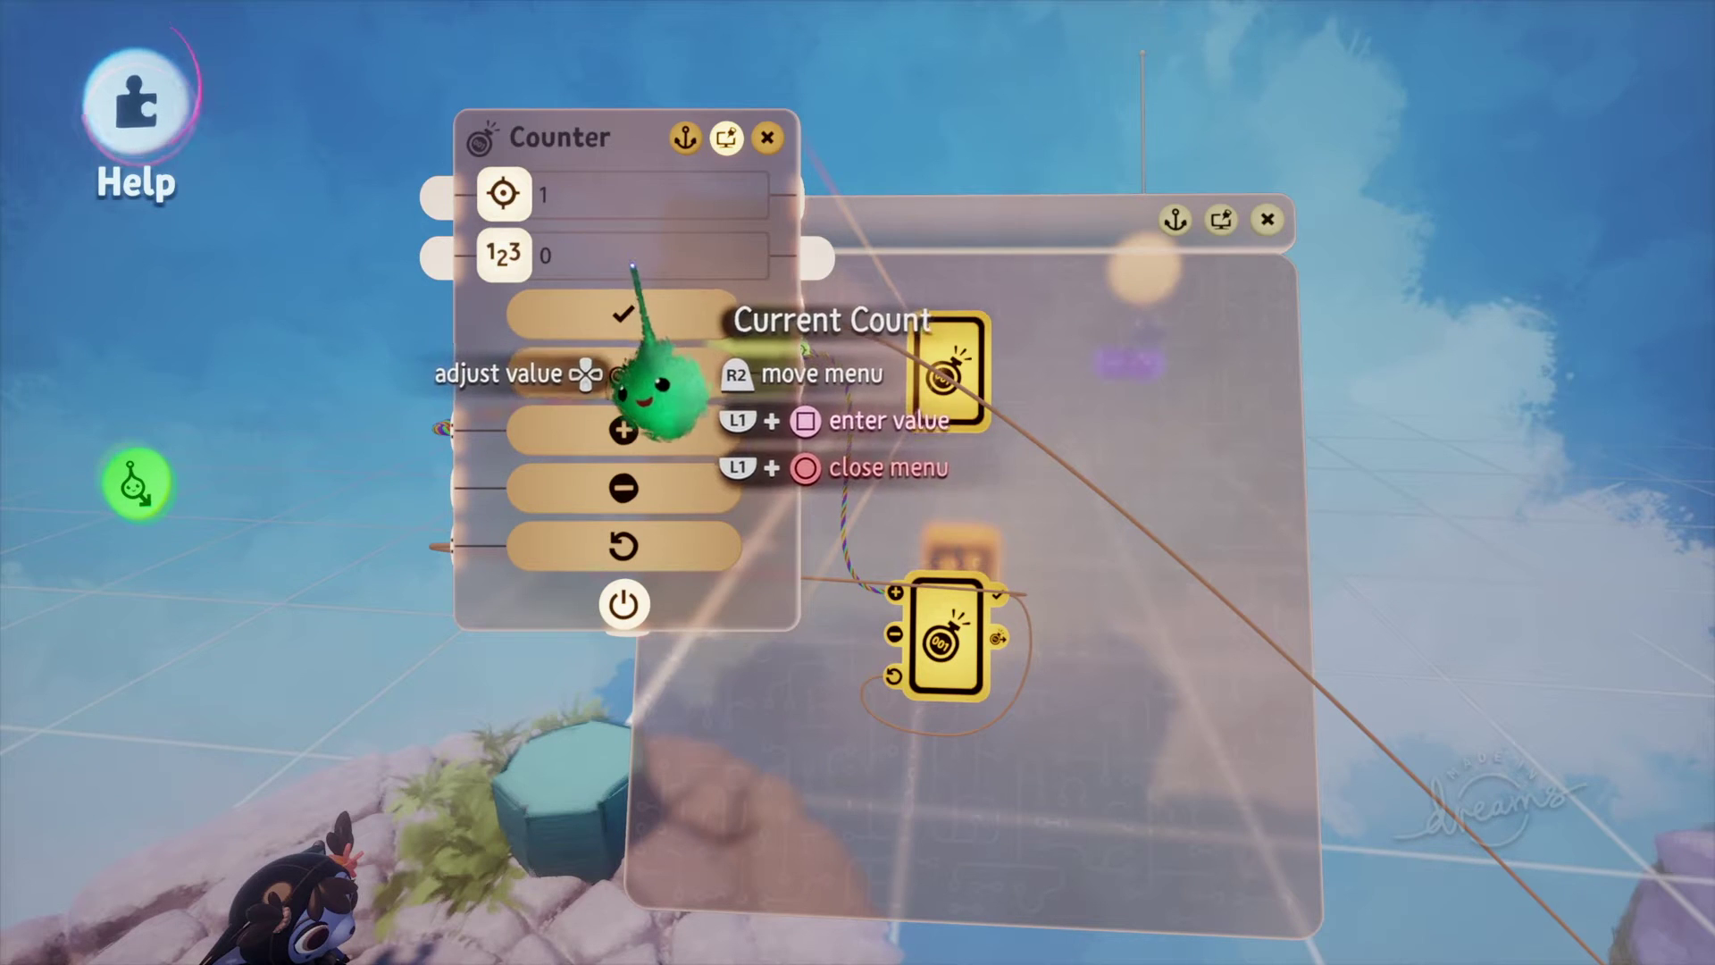
key("Escape")
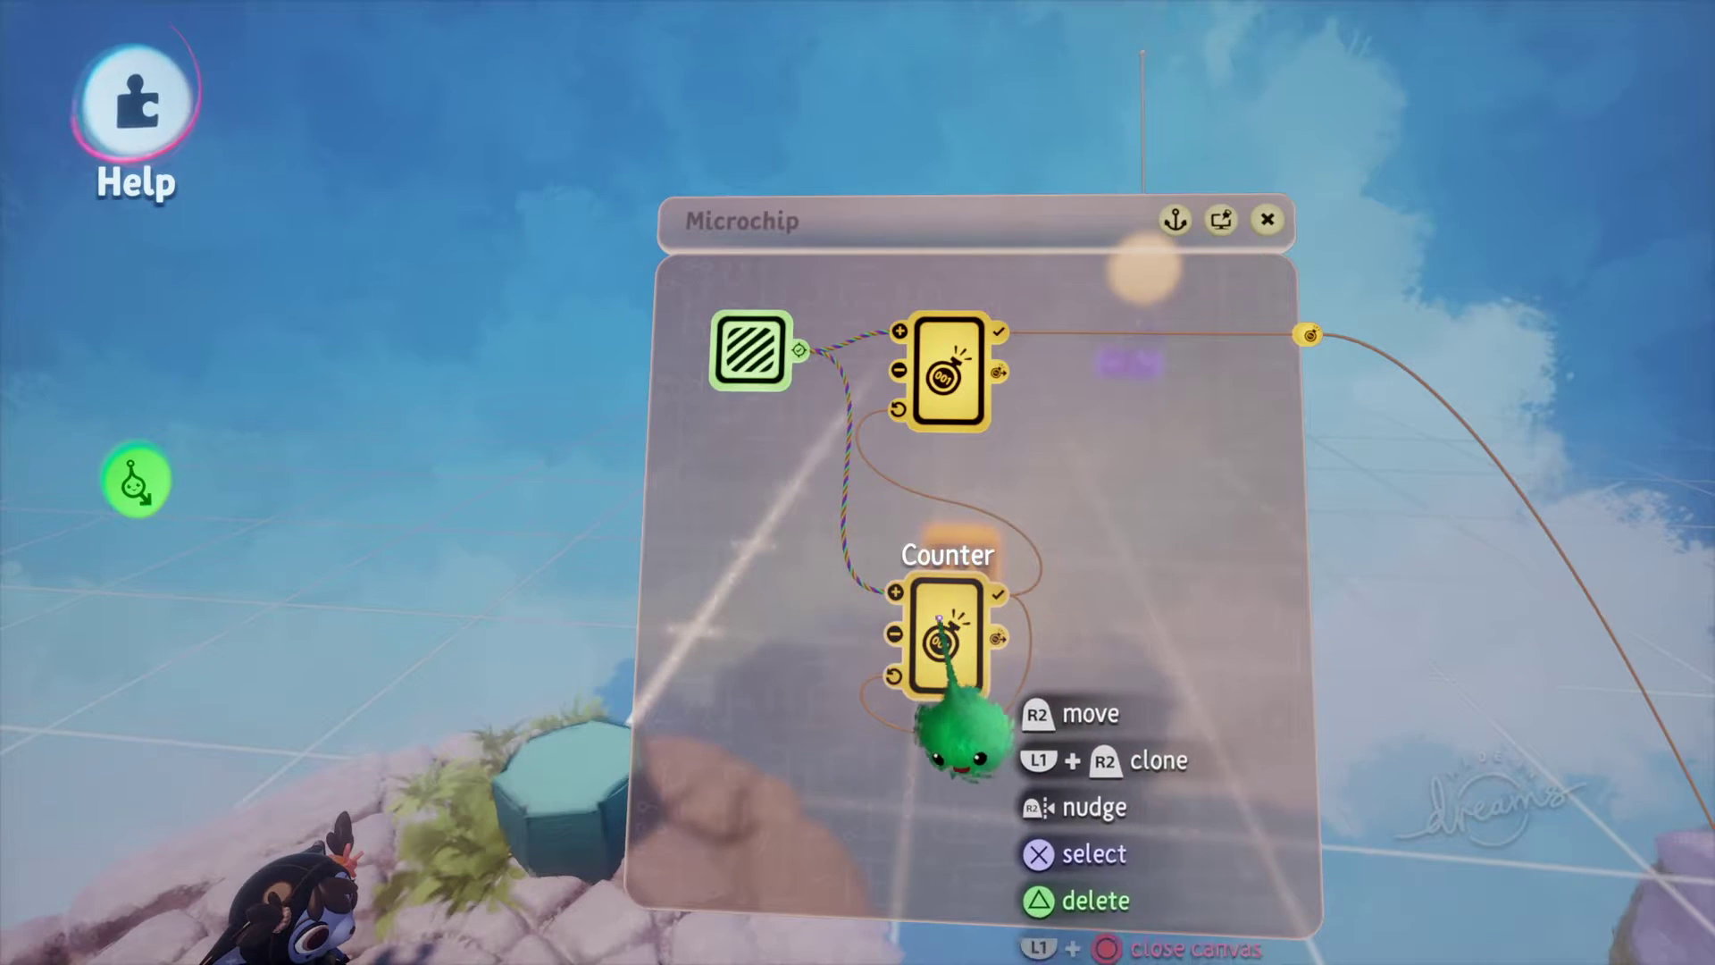
left_click(943, 617)
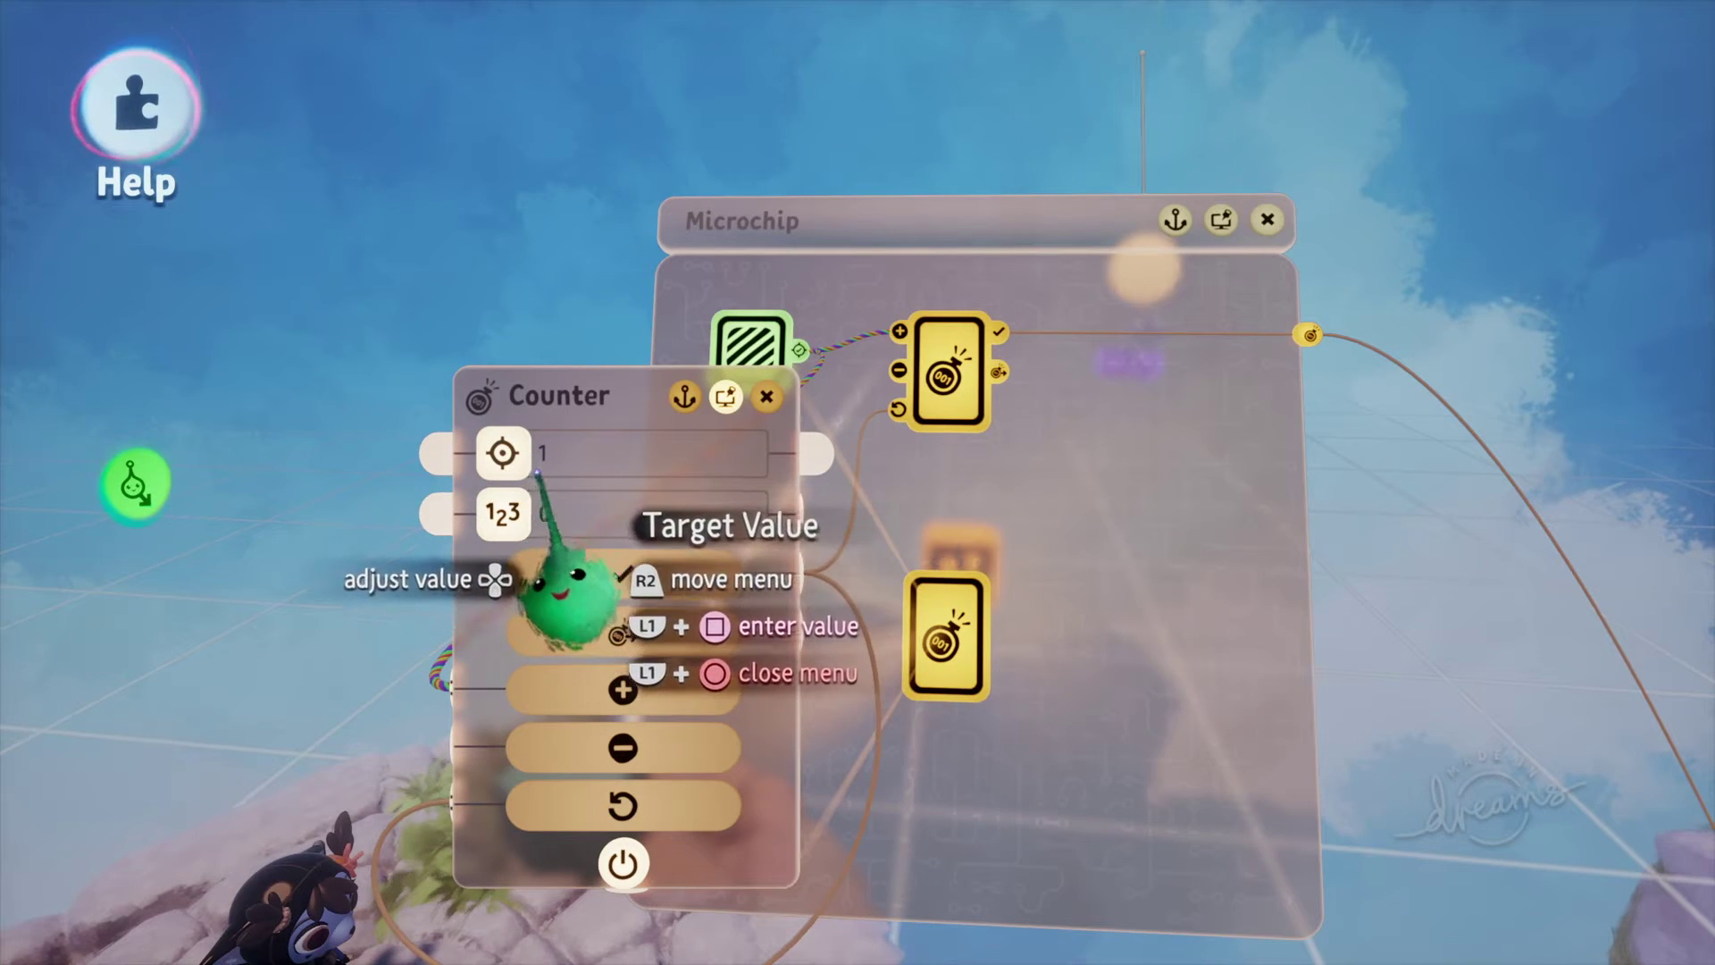
key("Right")
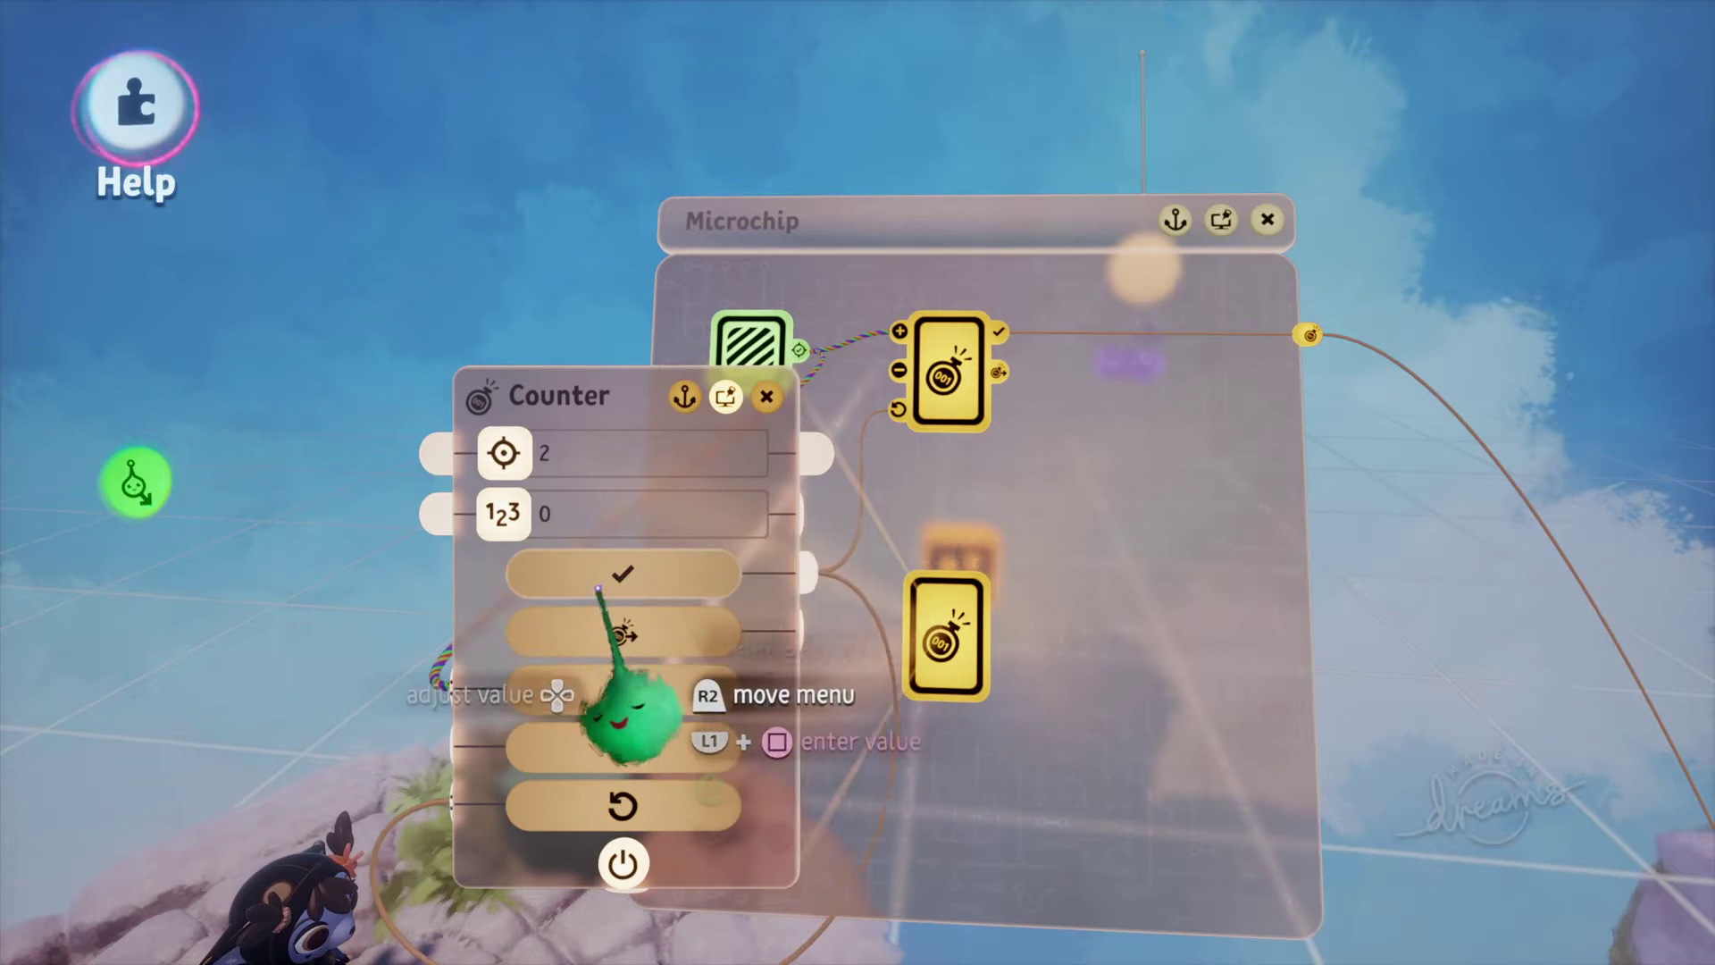
key("Escape")
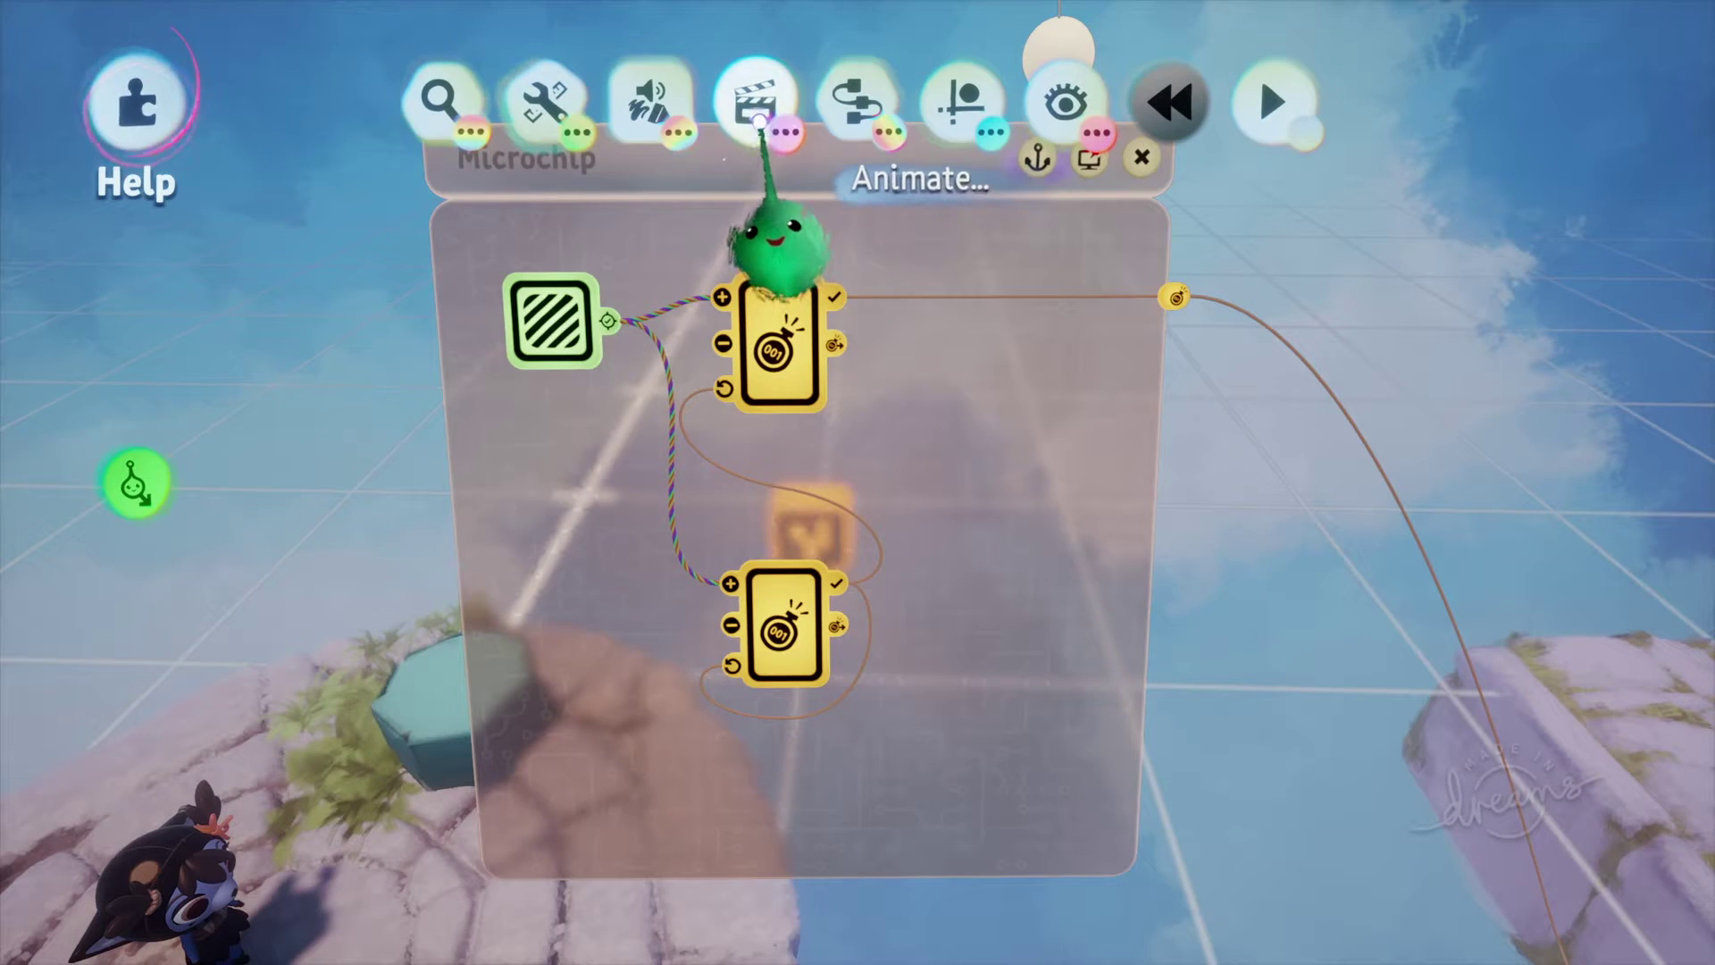
Step: Add an Action Recorder to the Microchip's canvas, beside the lower Counter and below the Trigger Zone
mouse_move(768, 125)
key("Escape")
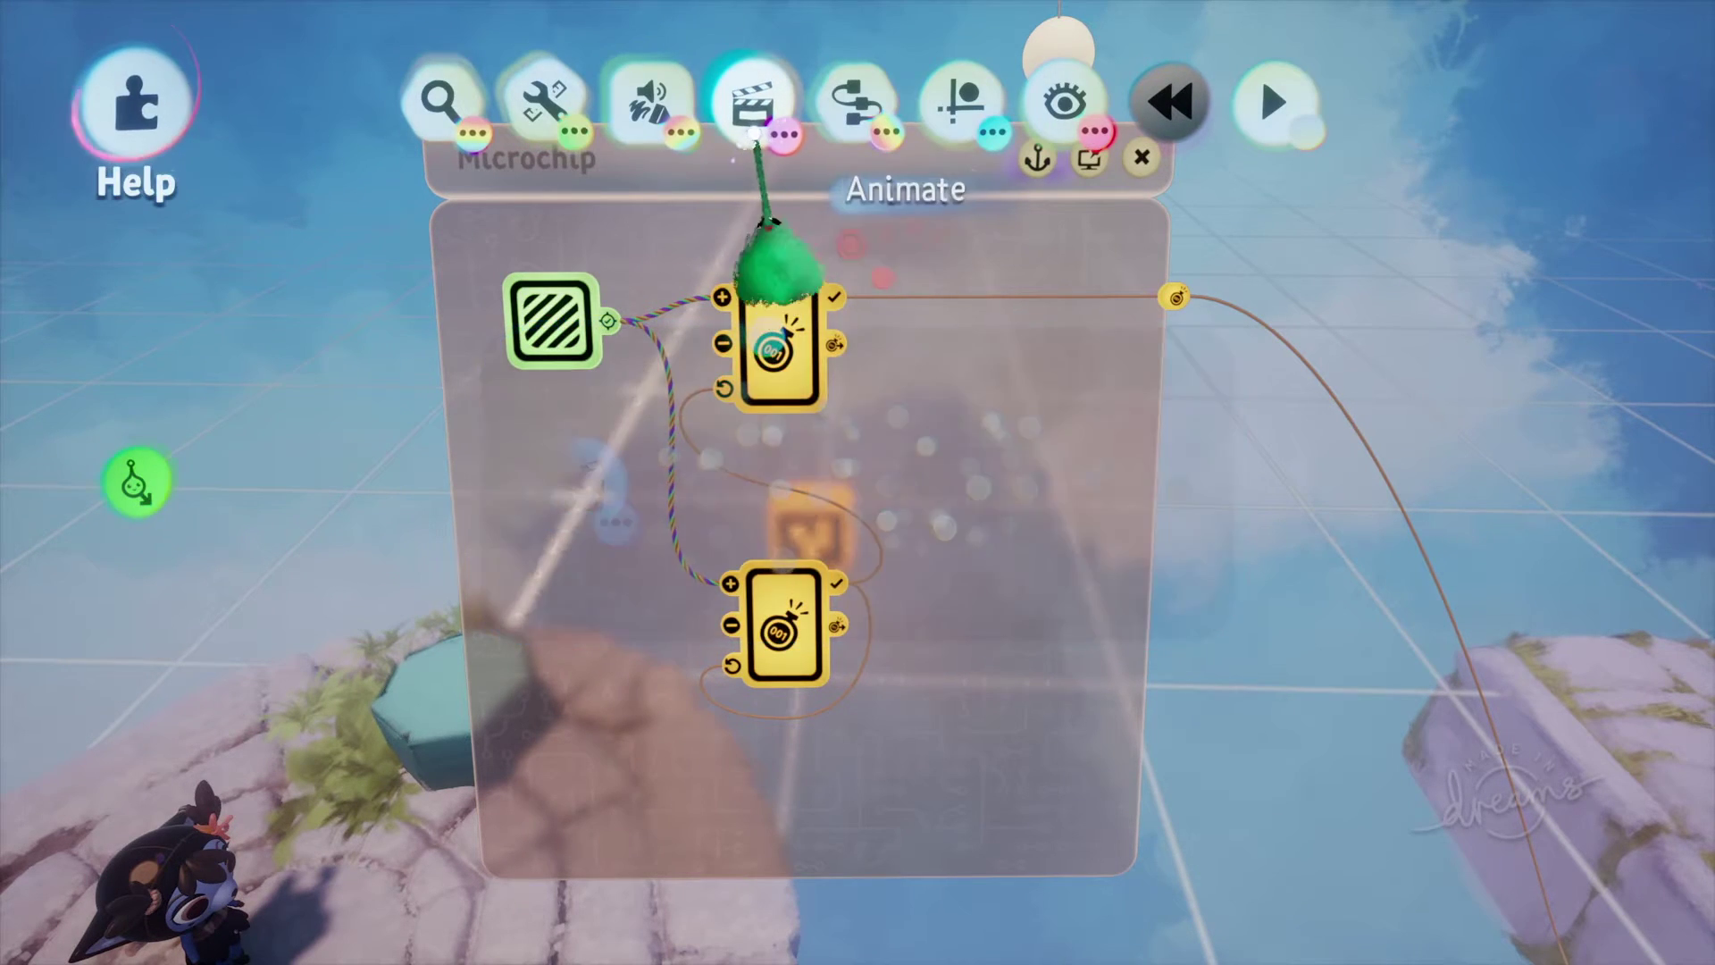
left_click(753, 121)
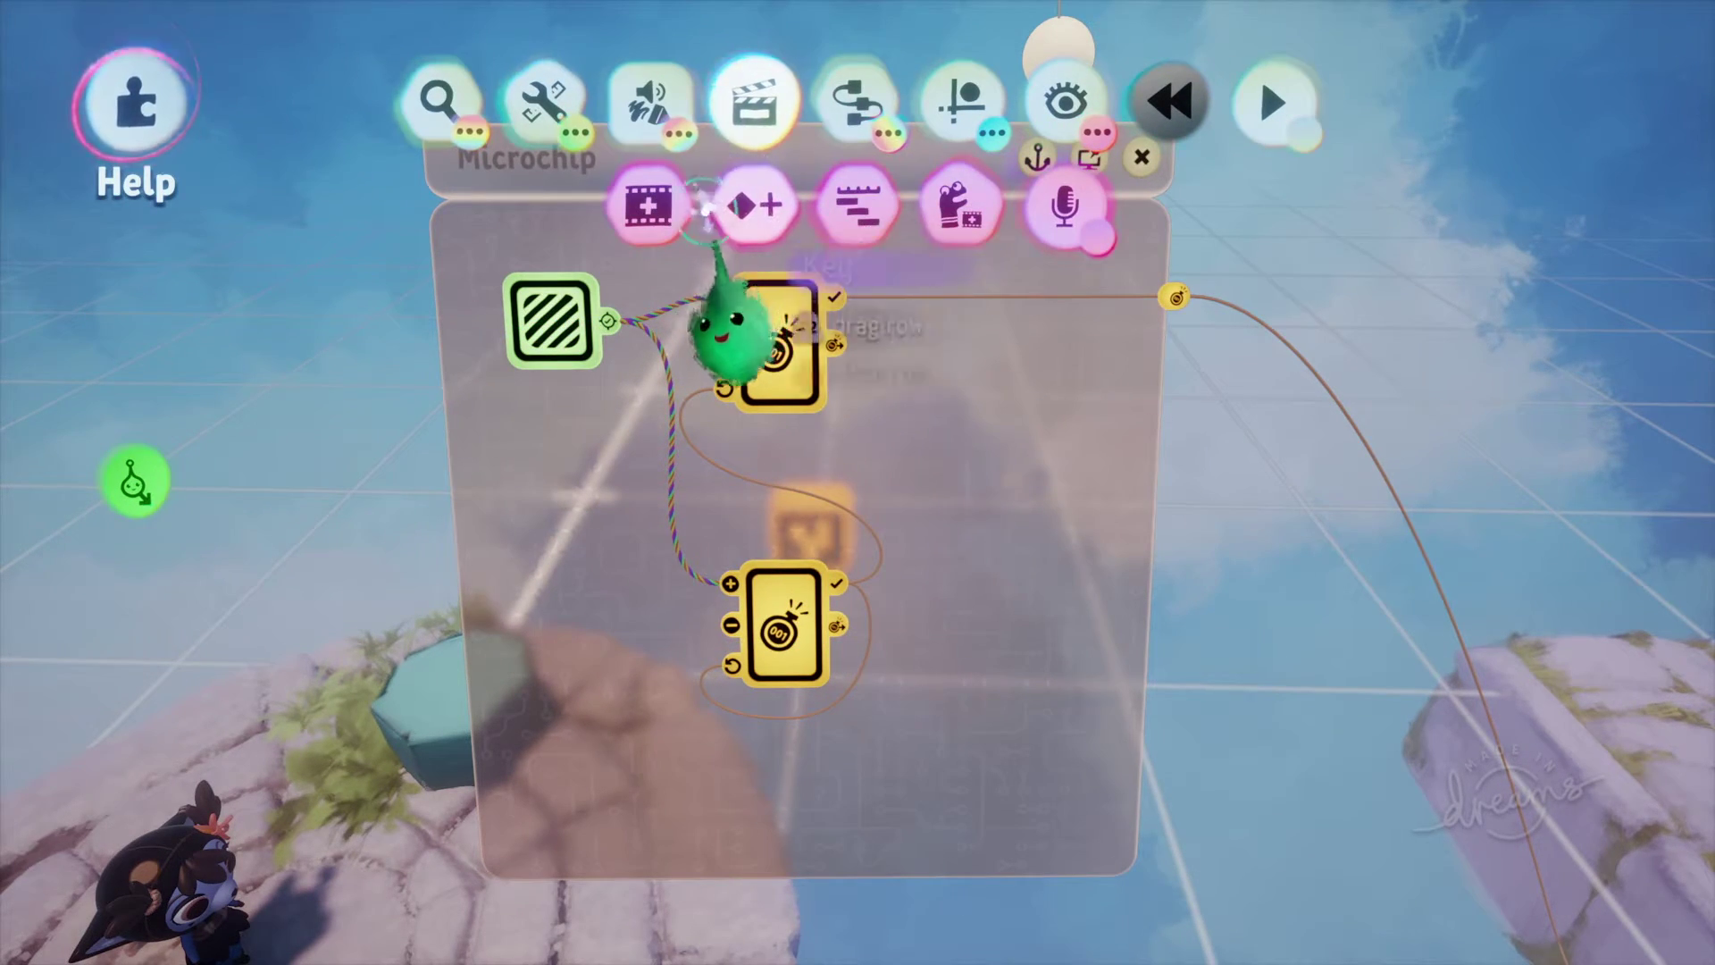
left_click(657, 205)
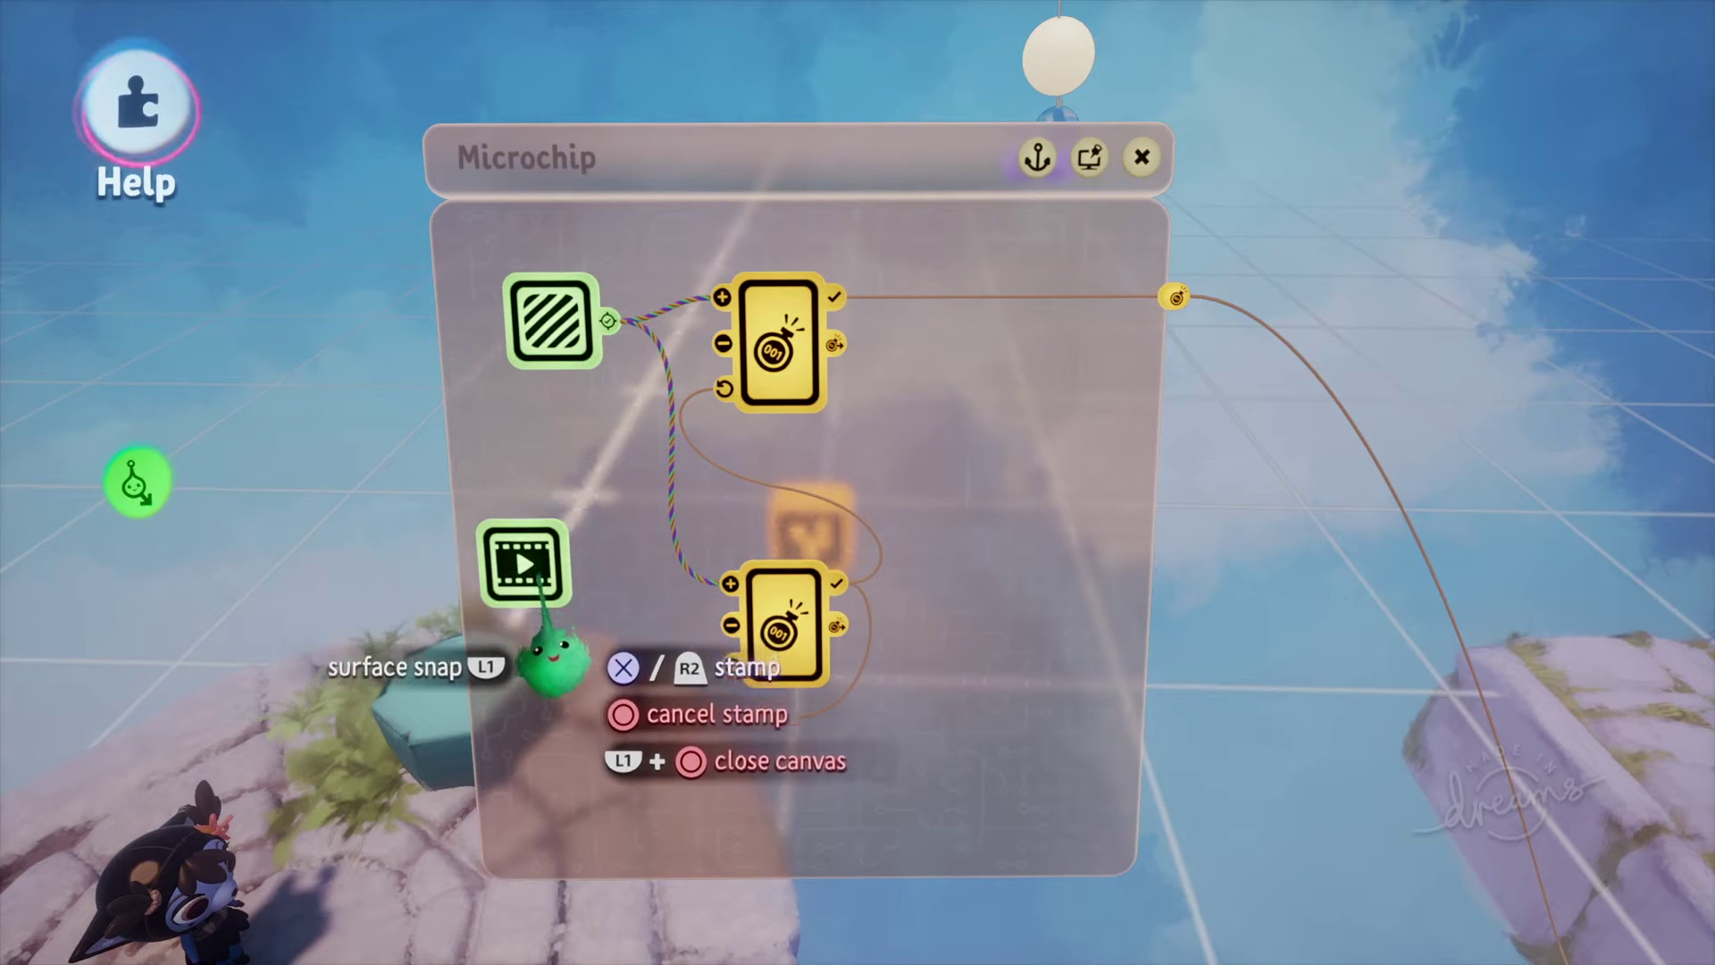
left_click(588, 731)
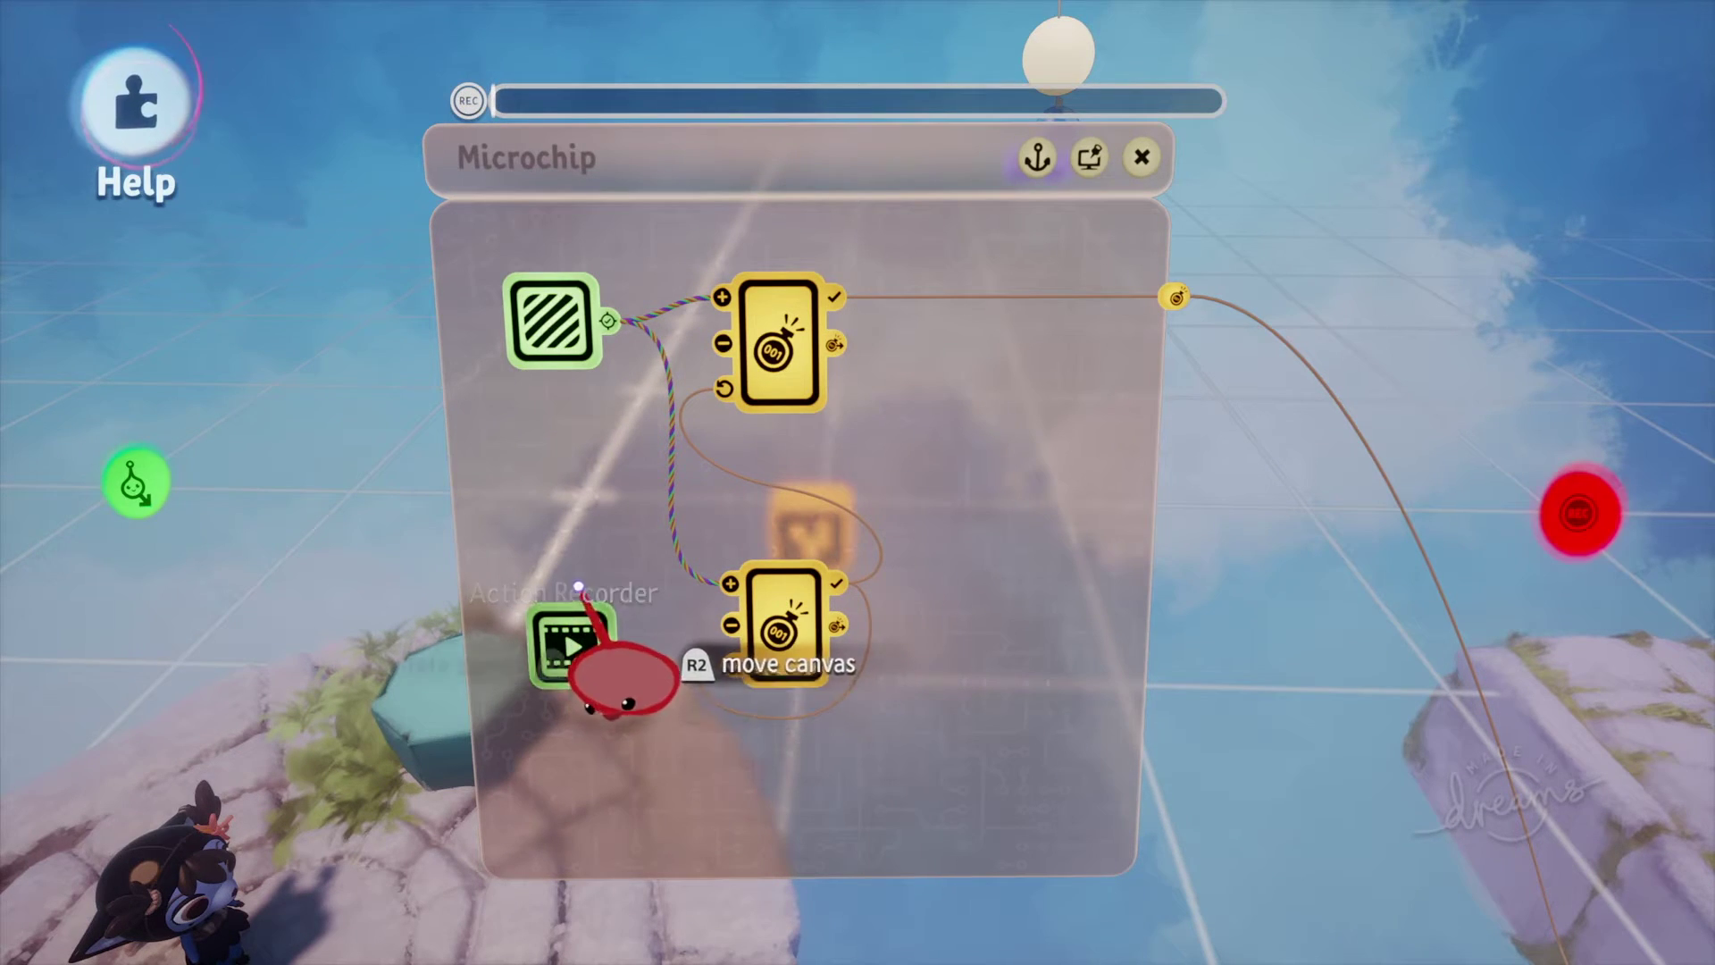
Step: Record a movement of the hexagonal block with the Action Recorder and stop the recording
middle_click_drag(722, 904, 755, 929)
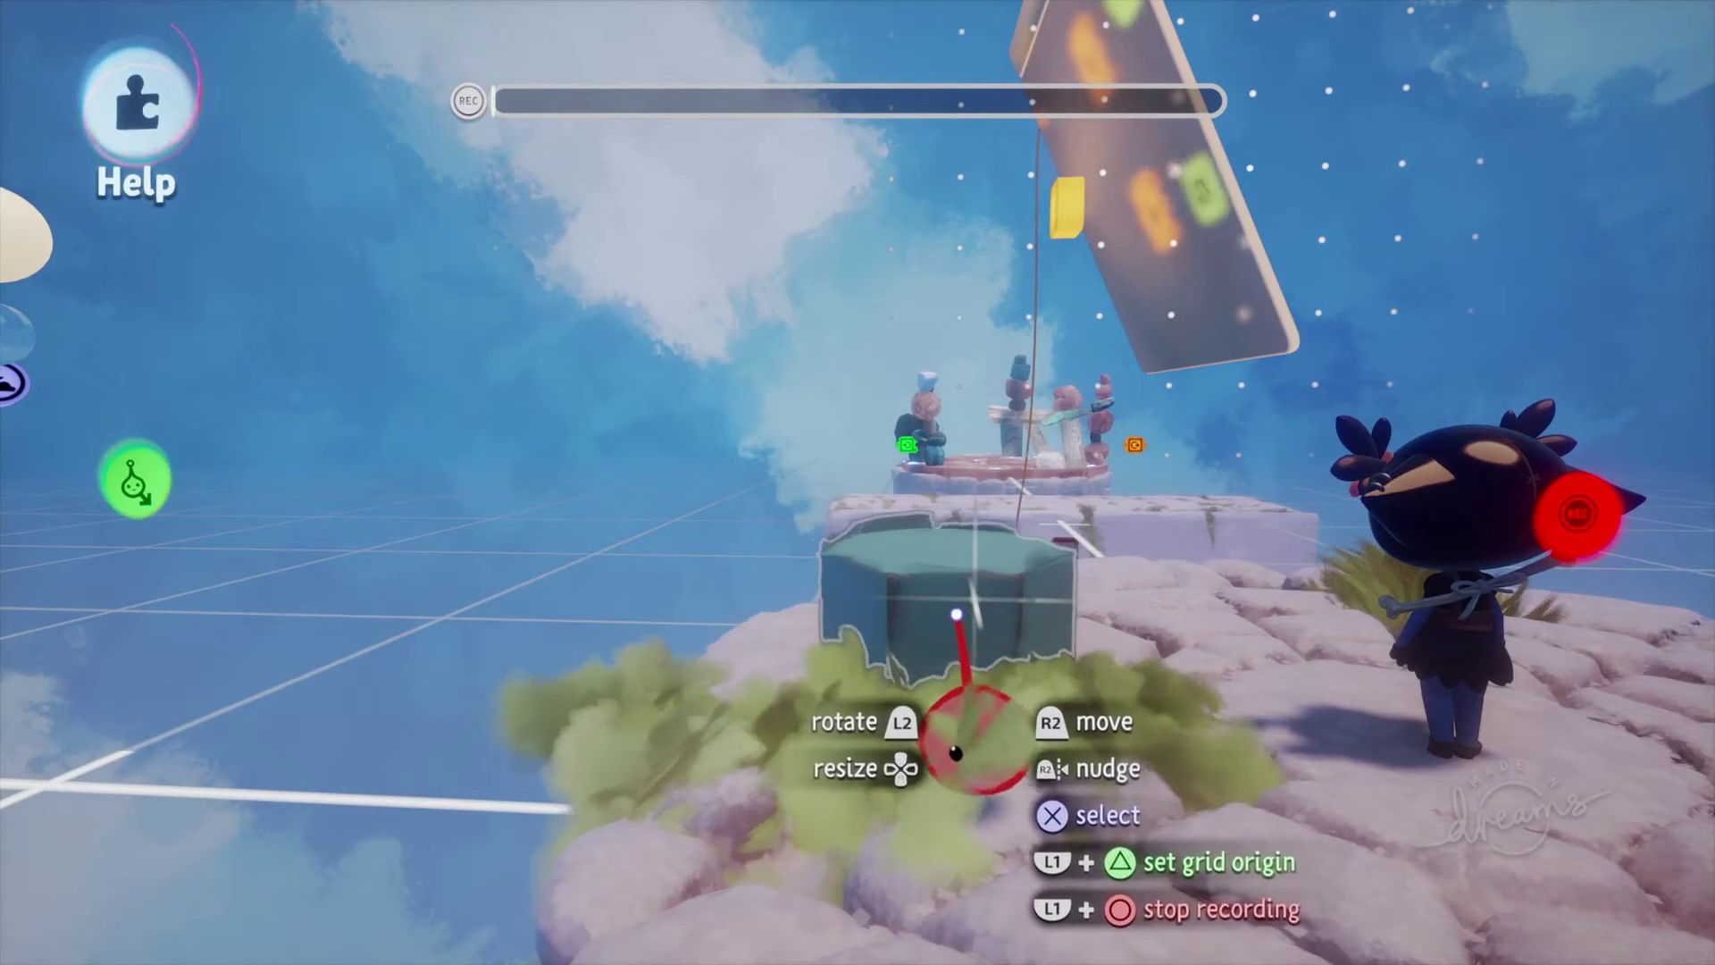
mouse_move(961, 618)
left_mouse_down()
mouse_move(959, 688)
mouse_move(940, 610)
left_mouse_up()
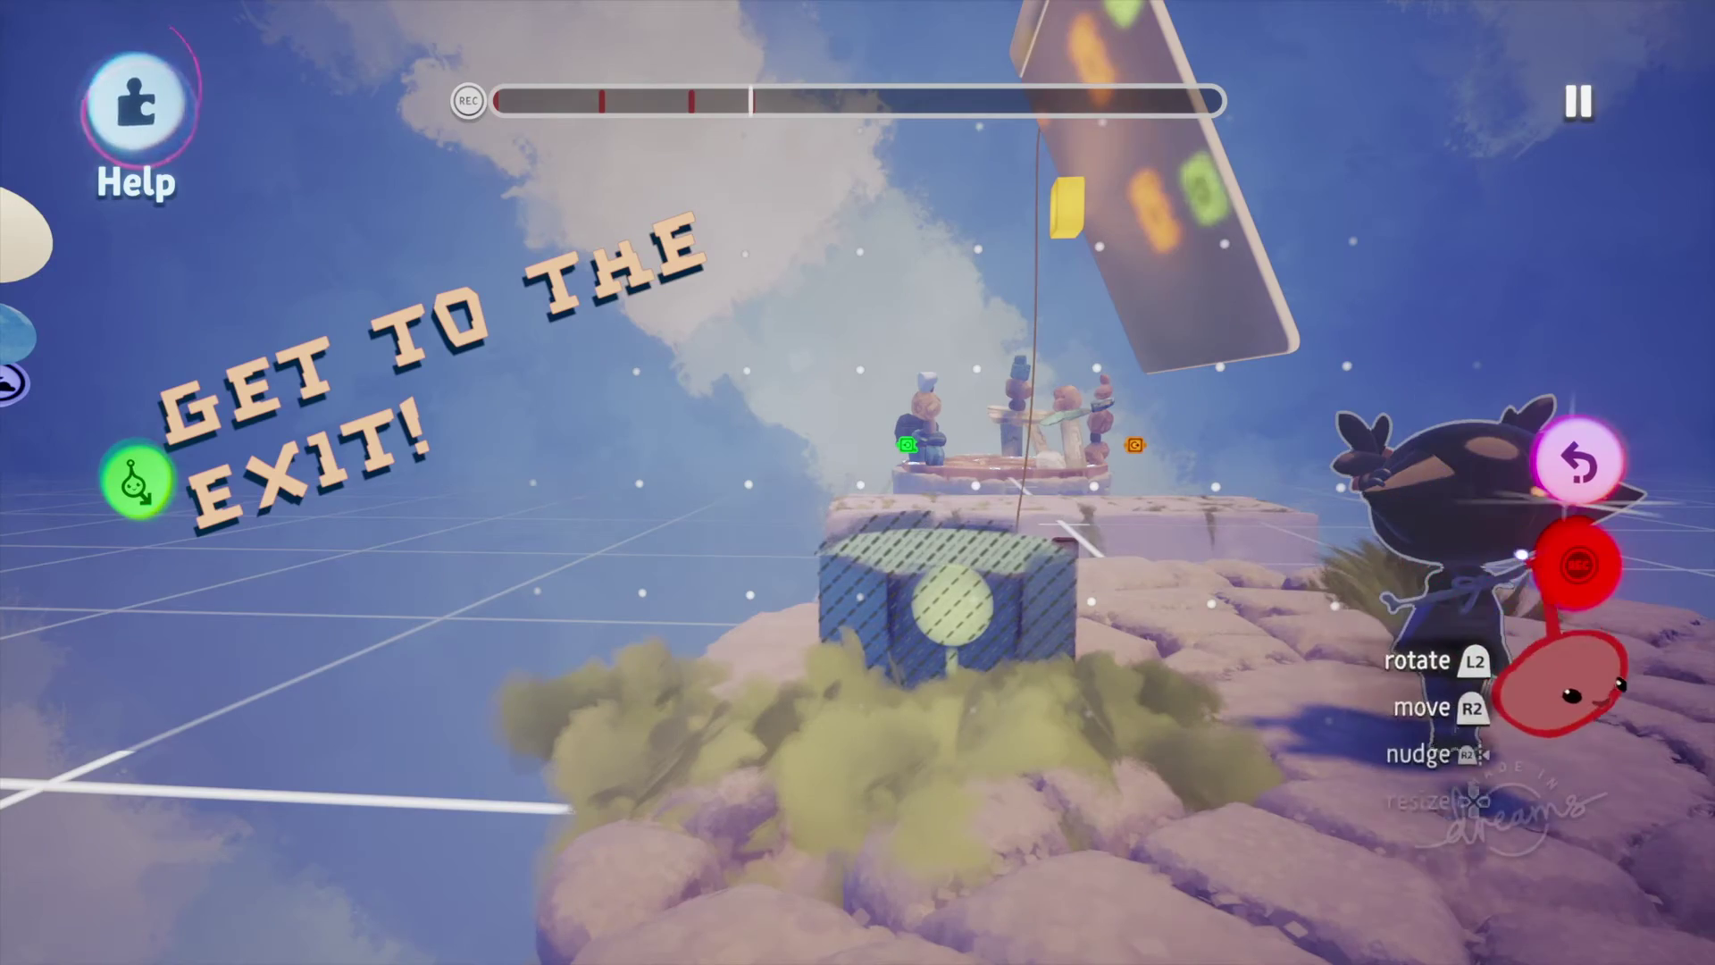
left_click(1577, 558)
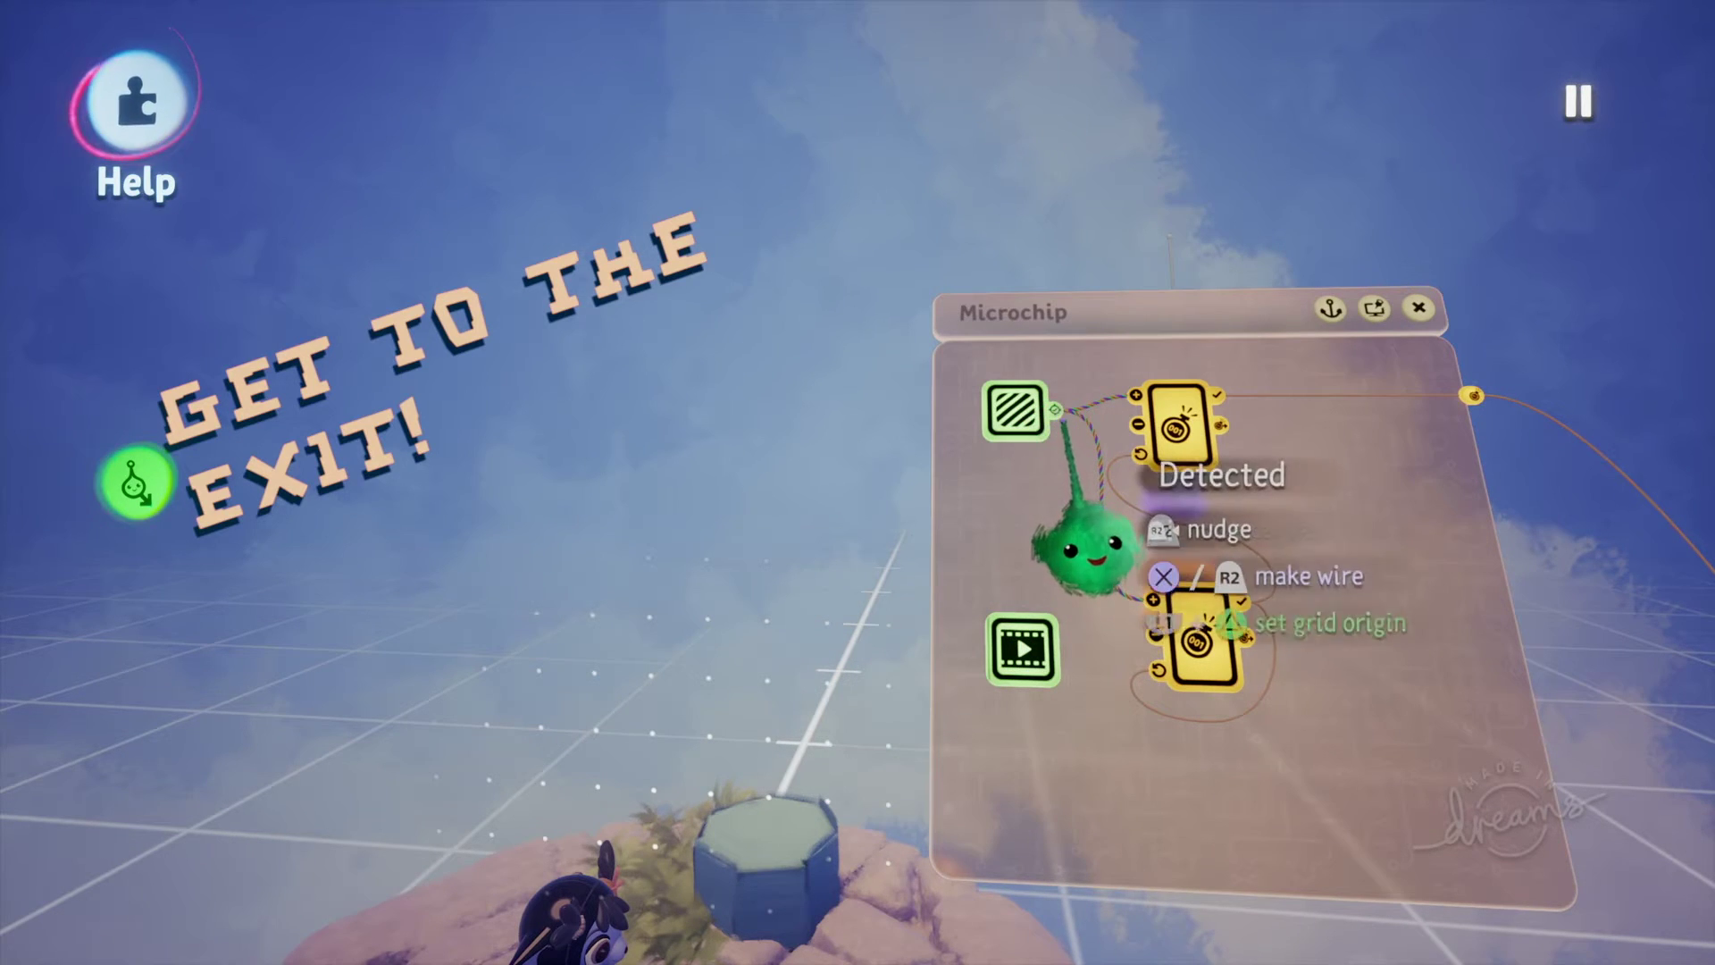
Step: Wire the Trigger Zone's Detected output to the Action Recorder's Power input and test it by jumping onto the hexagonal block
left_click(1056, 410)
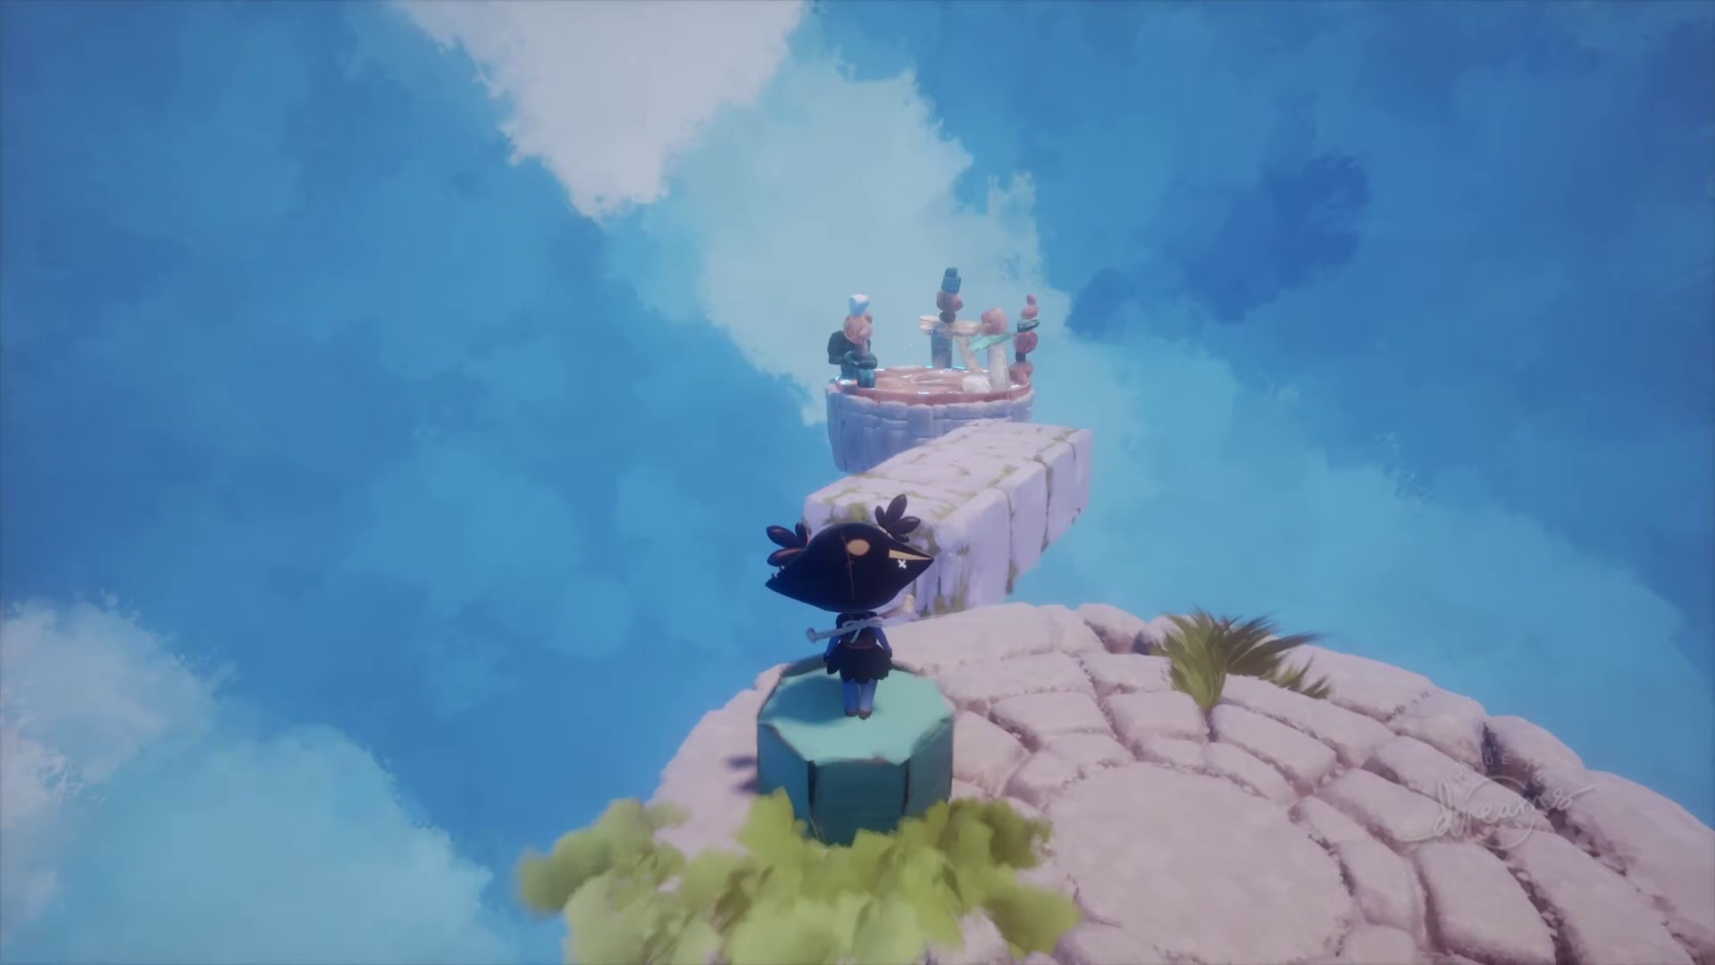
key("space")
key("space")
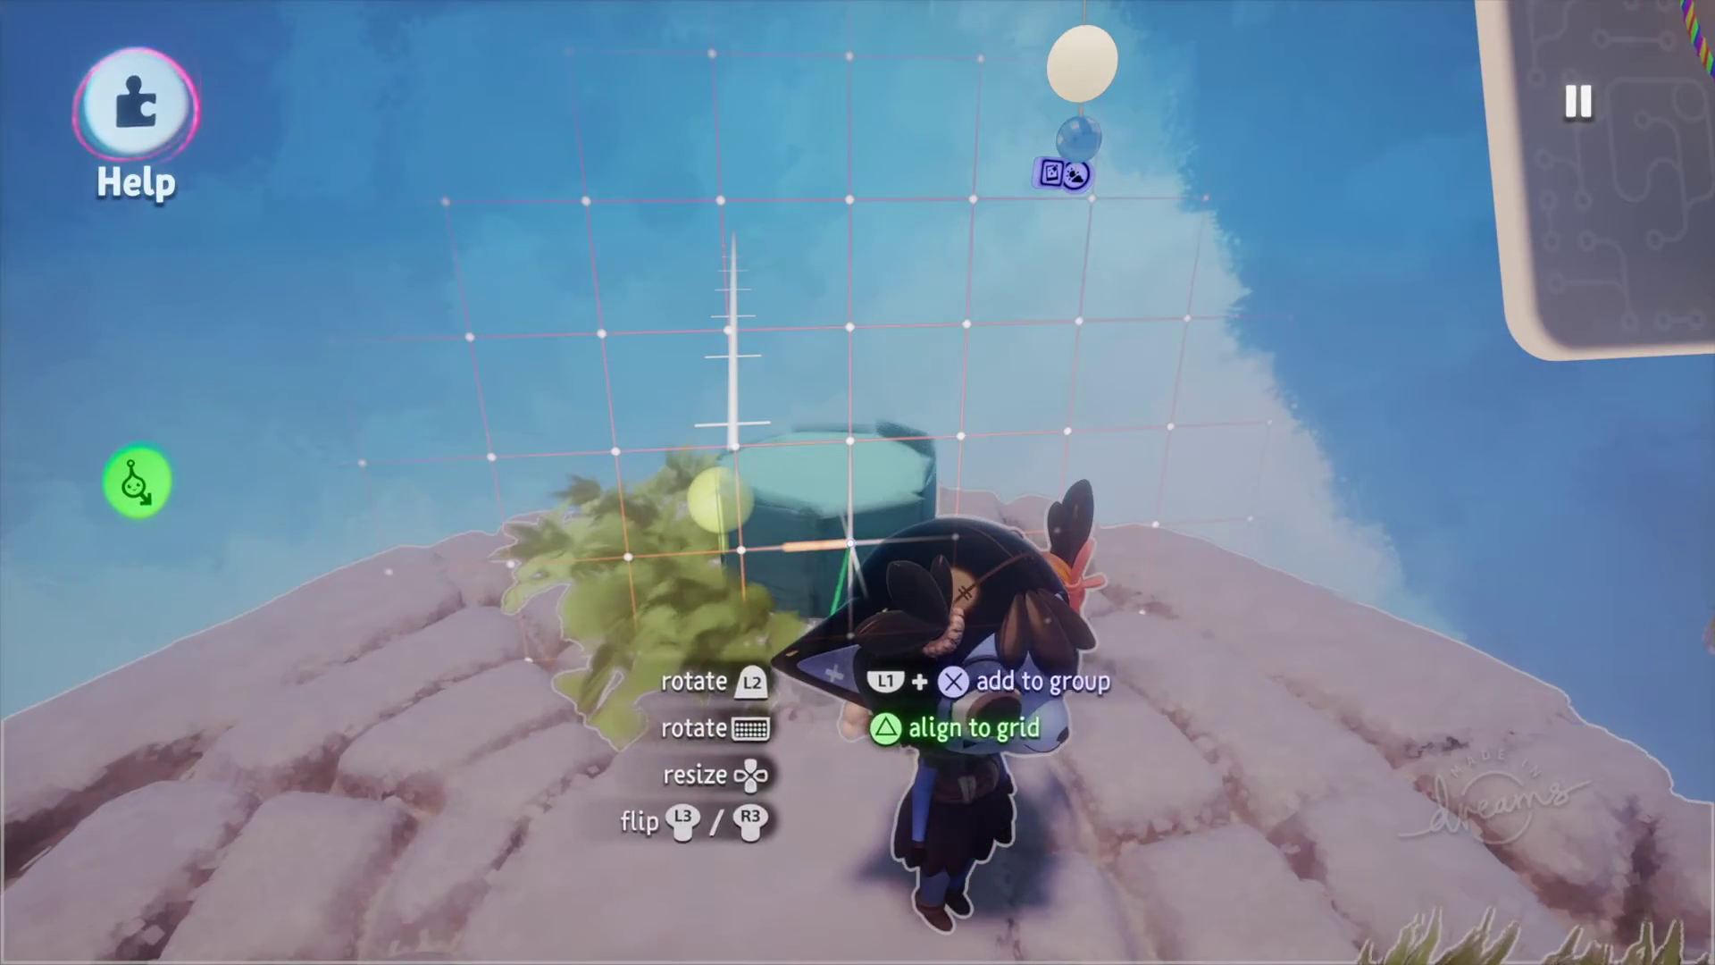
Step: Lower the hexagonal block into the round platform and test the bridge again by jumping onto the block
left_click_drag(719, 501, 715, 572)
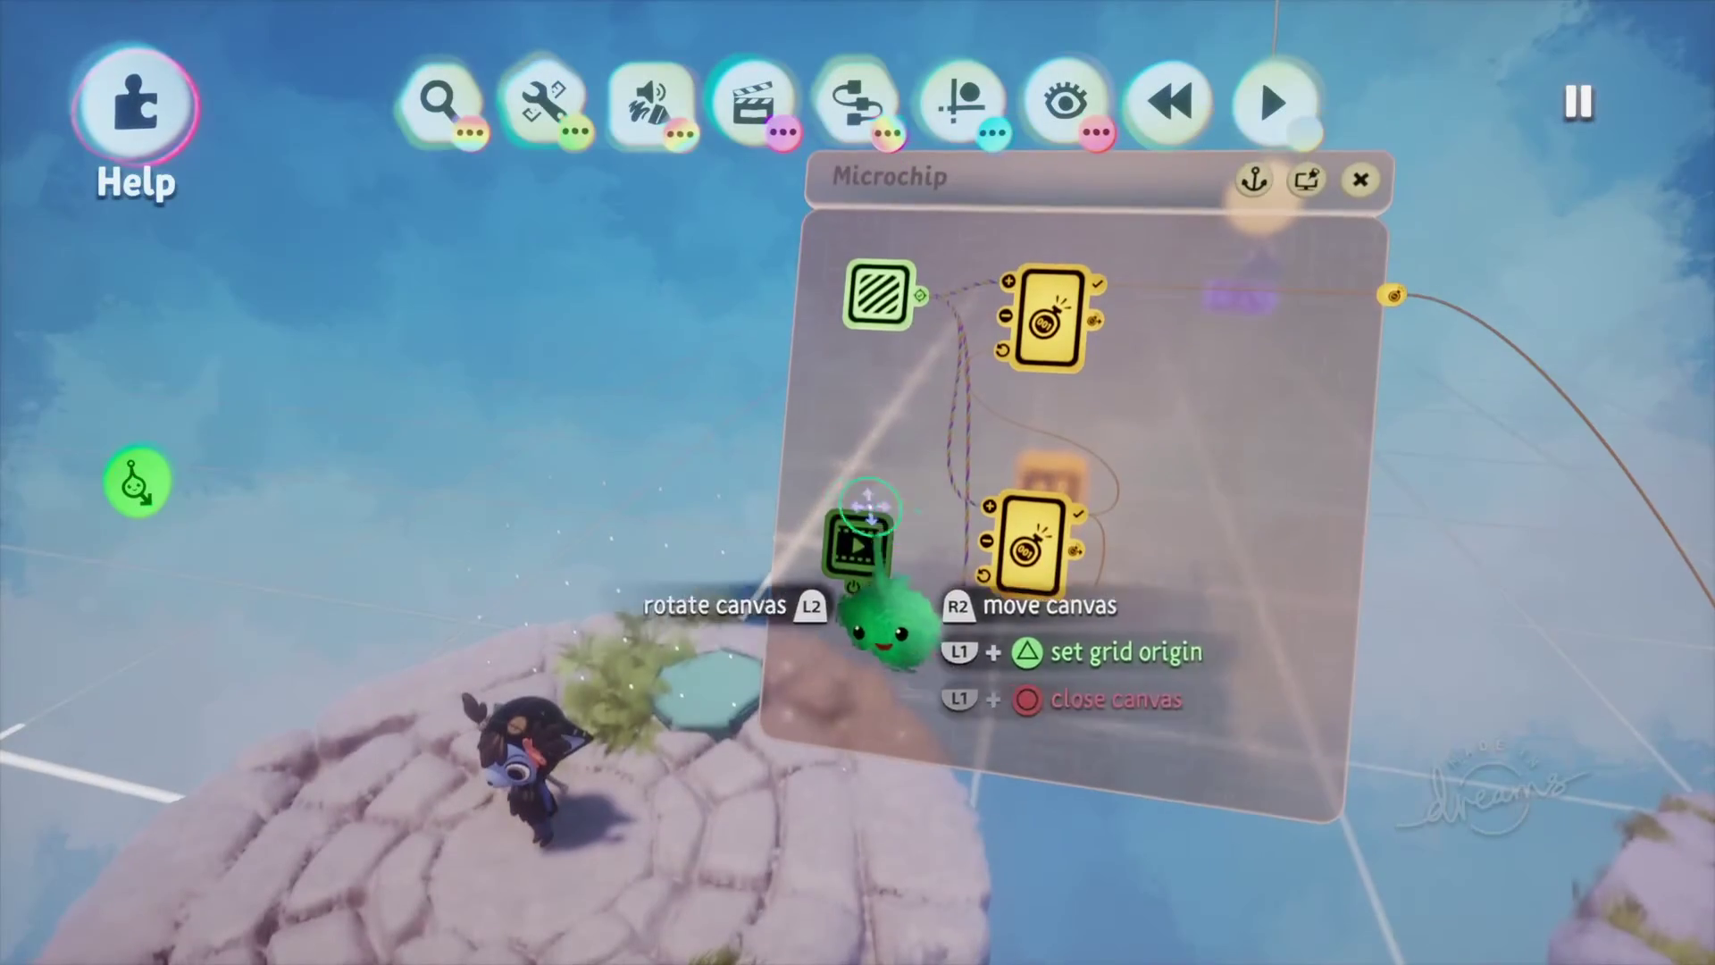
left_click(861, 542)
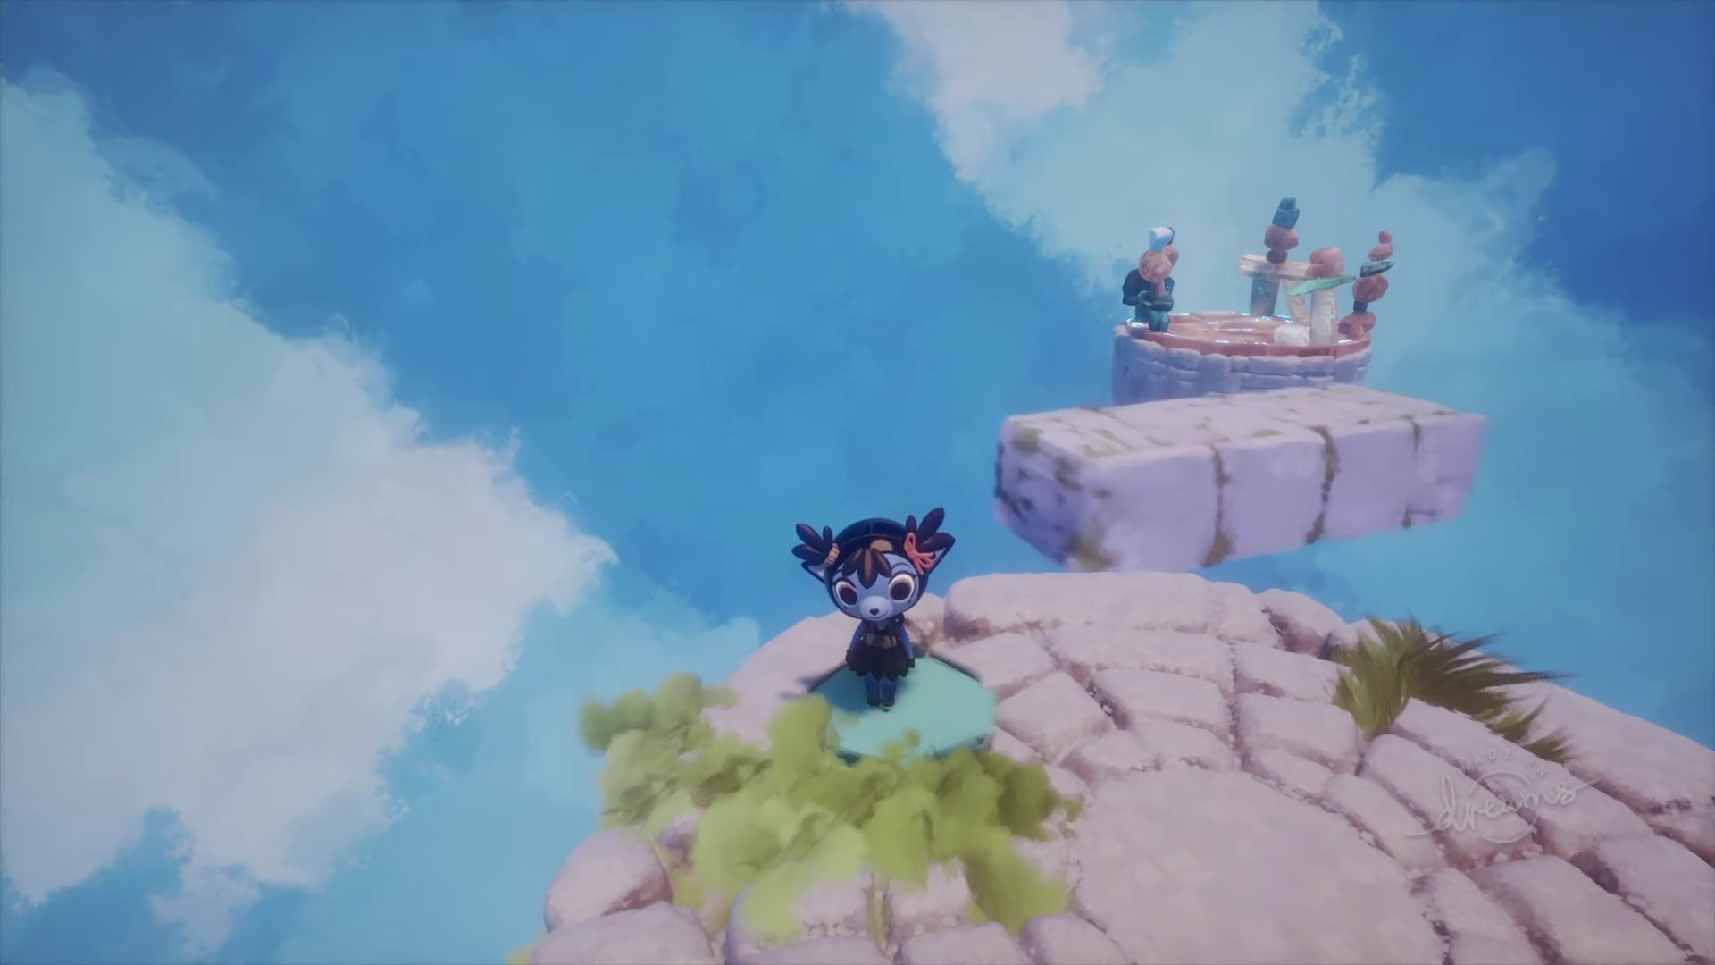
key("space")
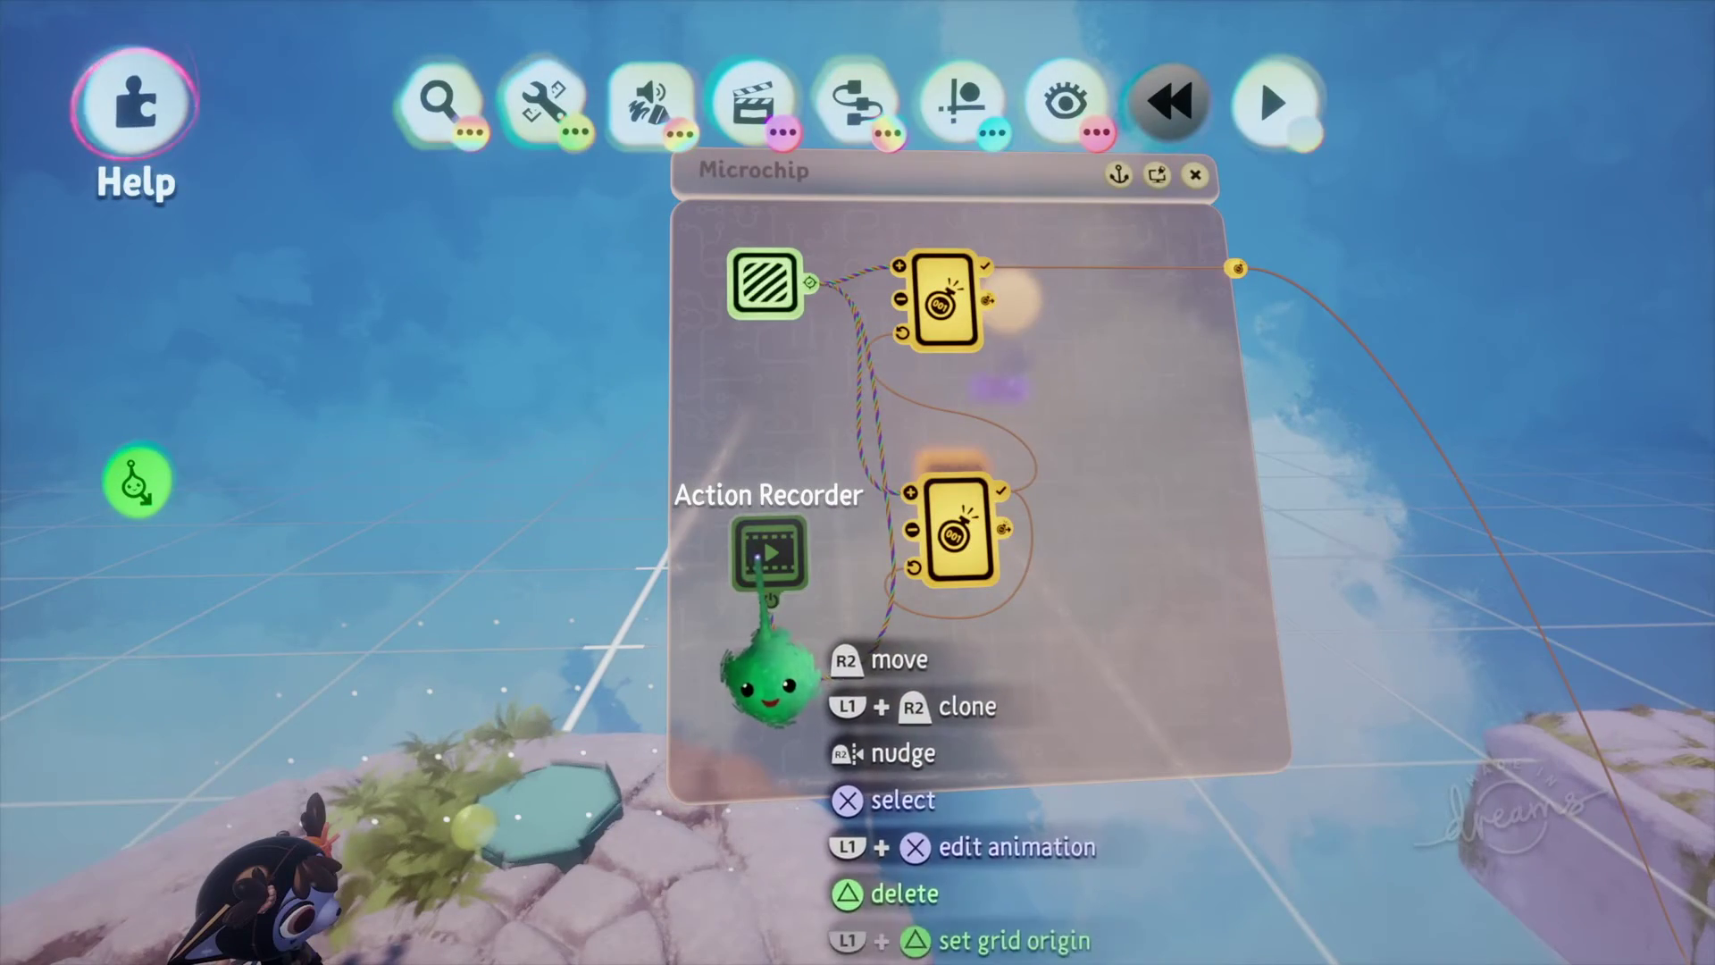
Step: Open the Action Recorder's settings at Animation Speed and shift the settings window slightly
left_click(732, 558)
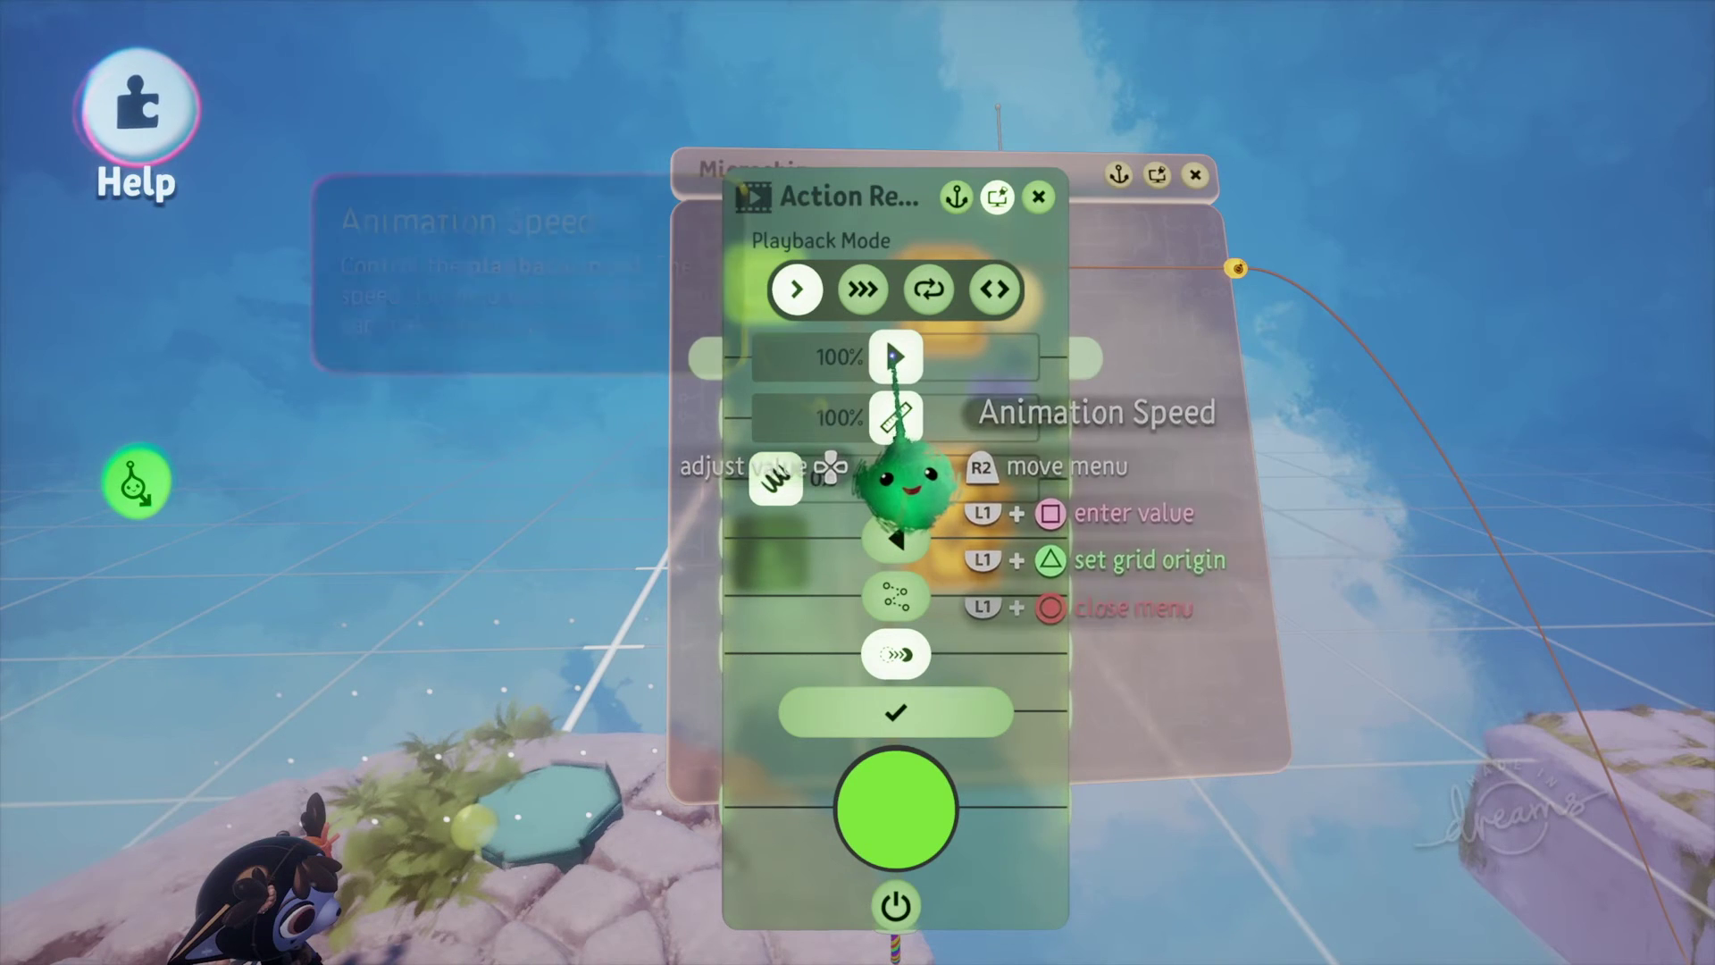
left_click_drag(894, 368, 928, 348)
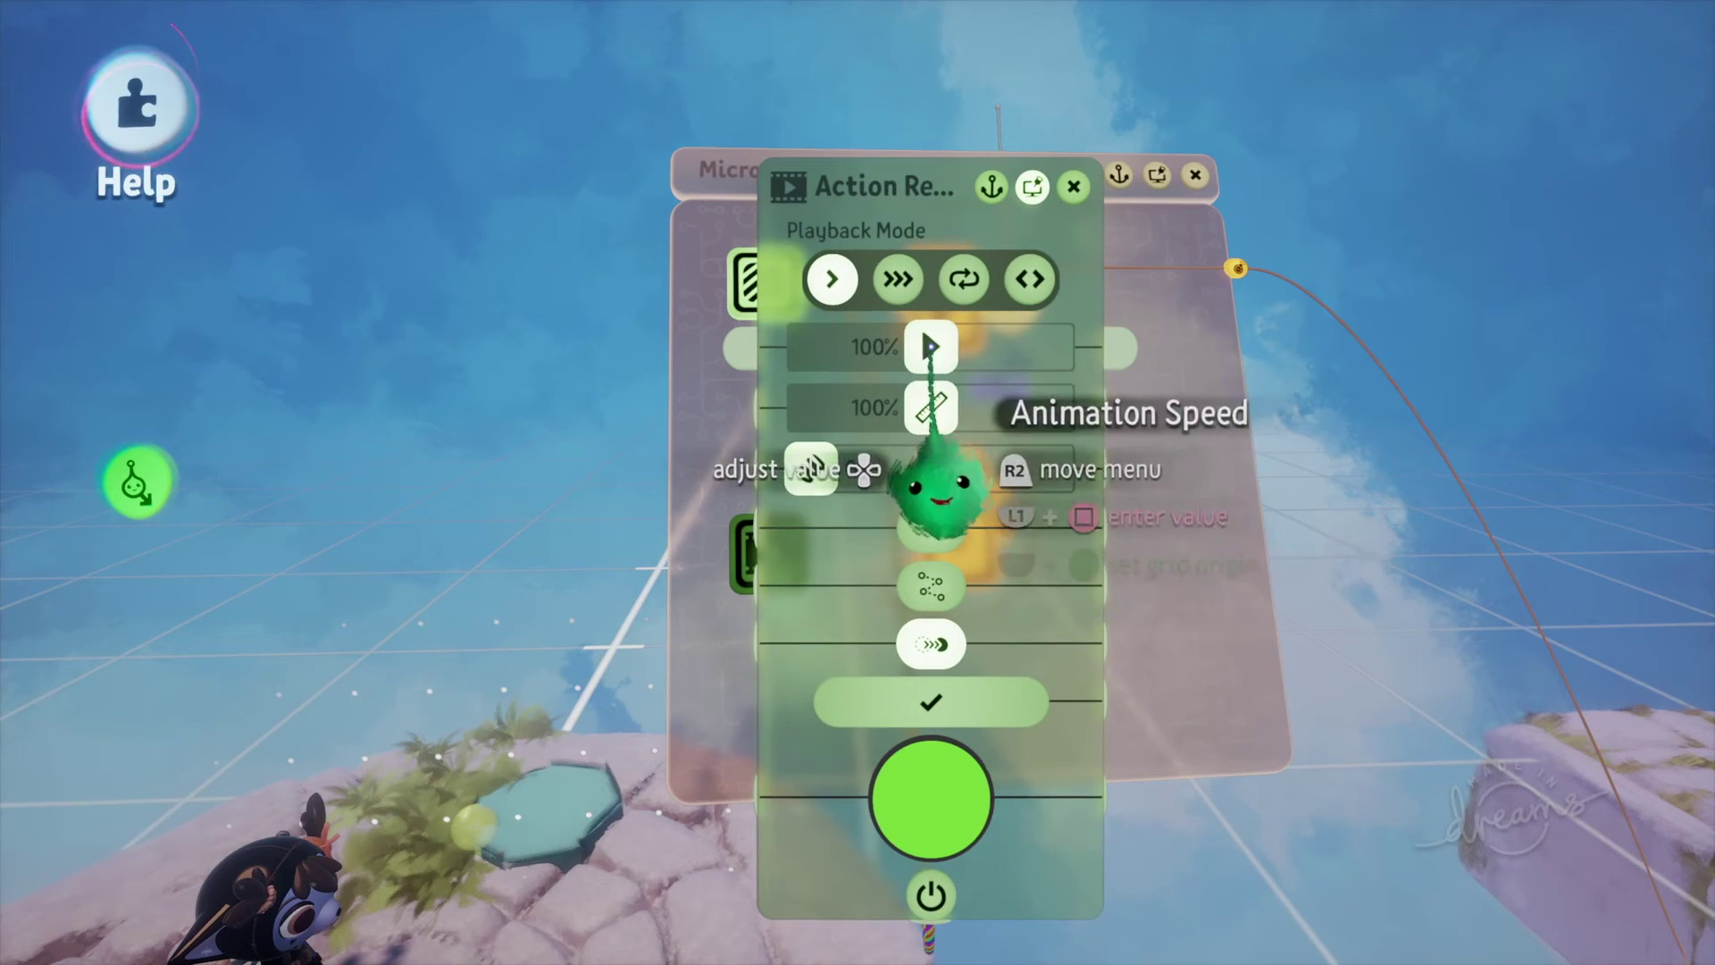